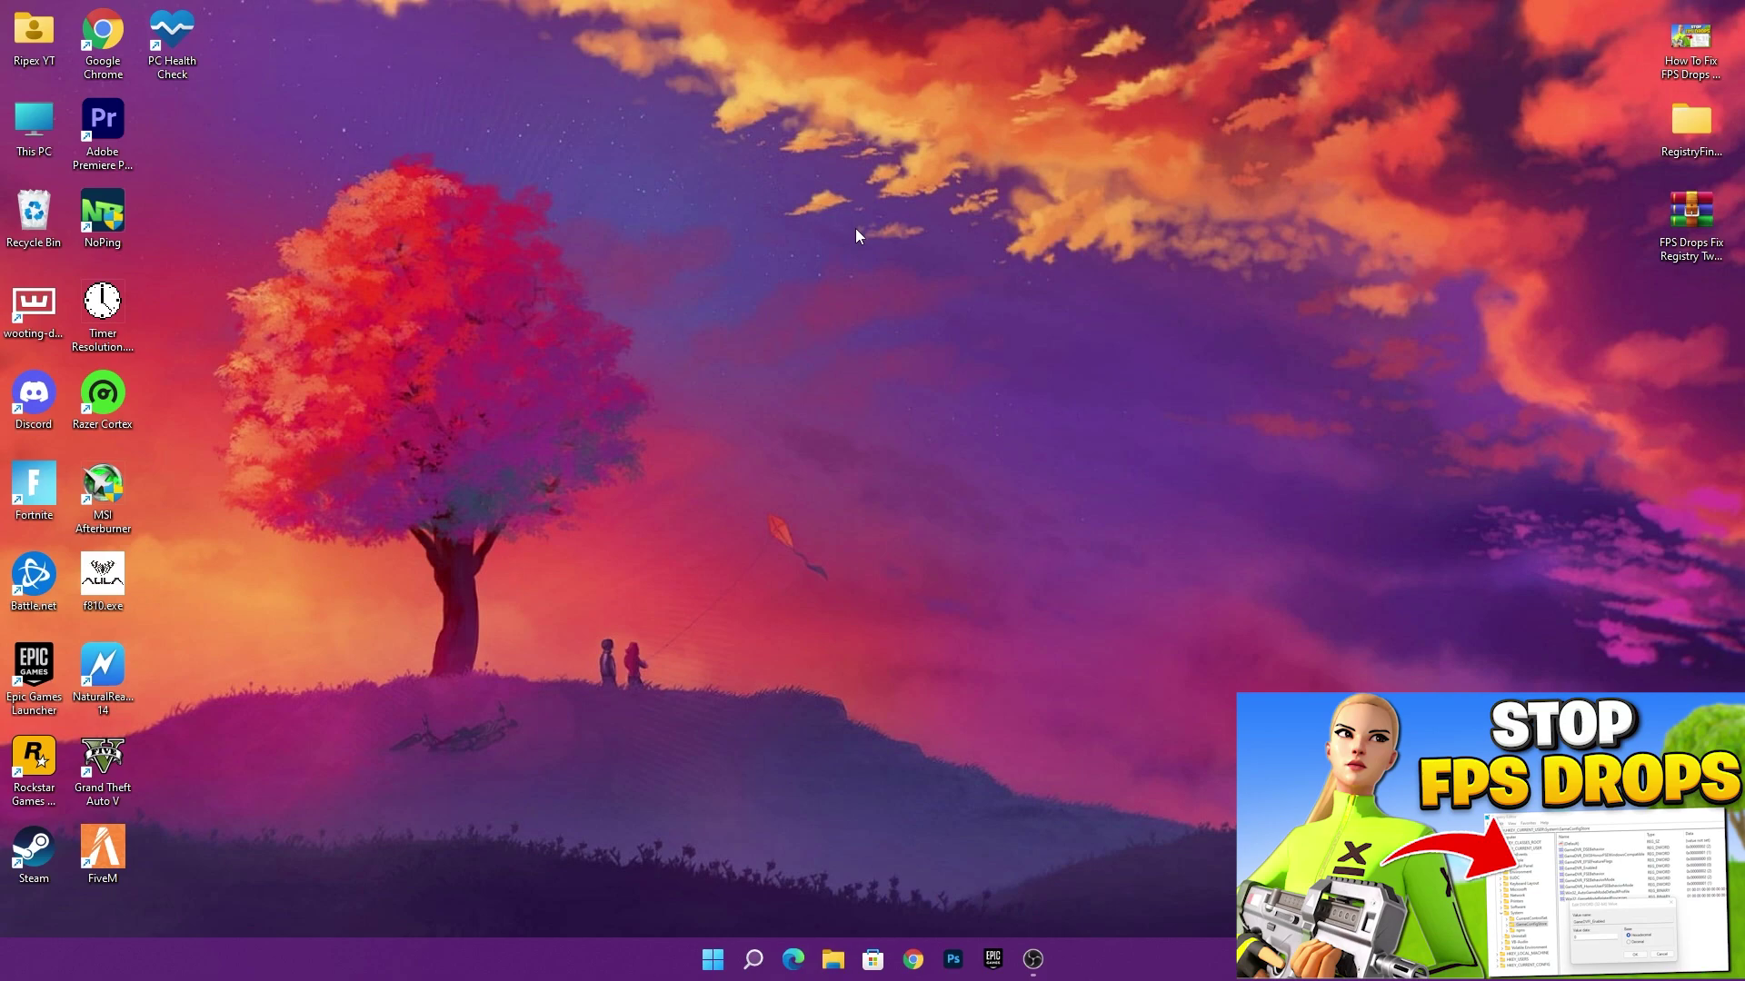
- Search for Registry Editor, run it as administrator and allow it to make changes to the device
{"action": "left_click", "coordinate": [754, 959]}
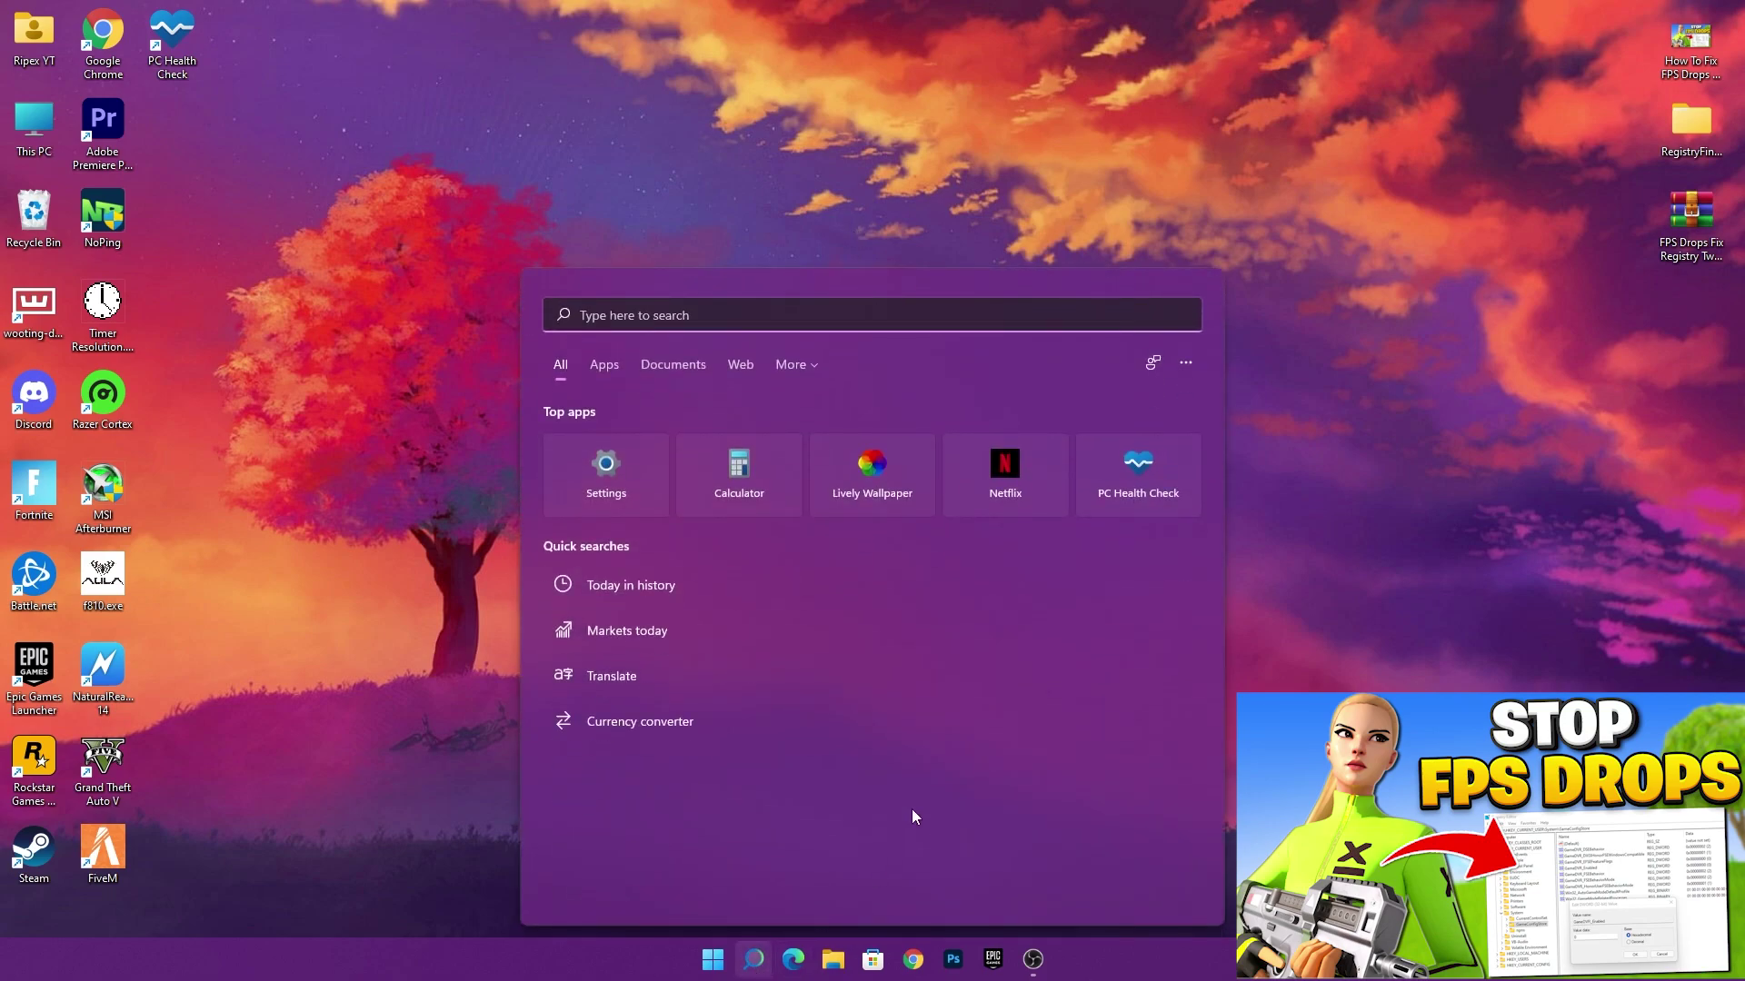
{"action": "type", "text": "re"}
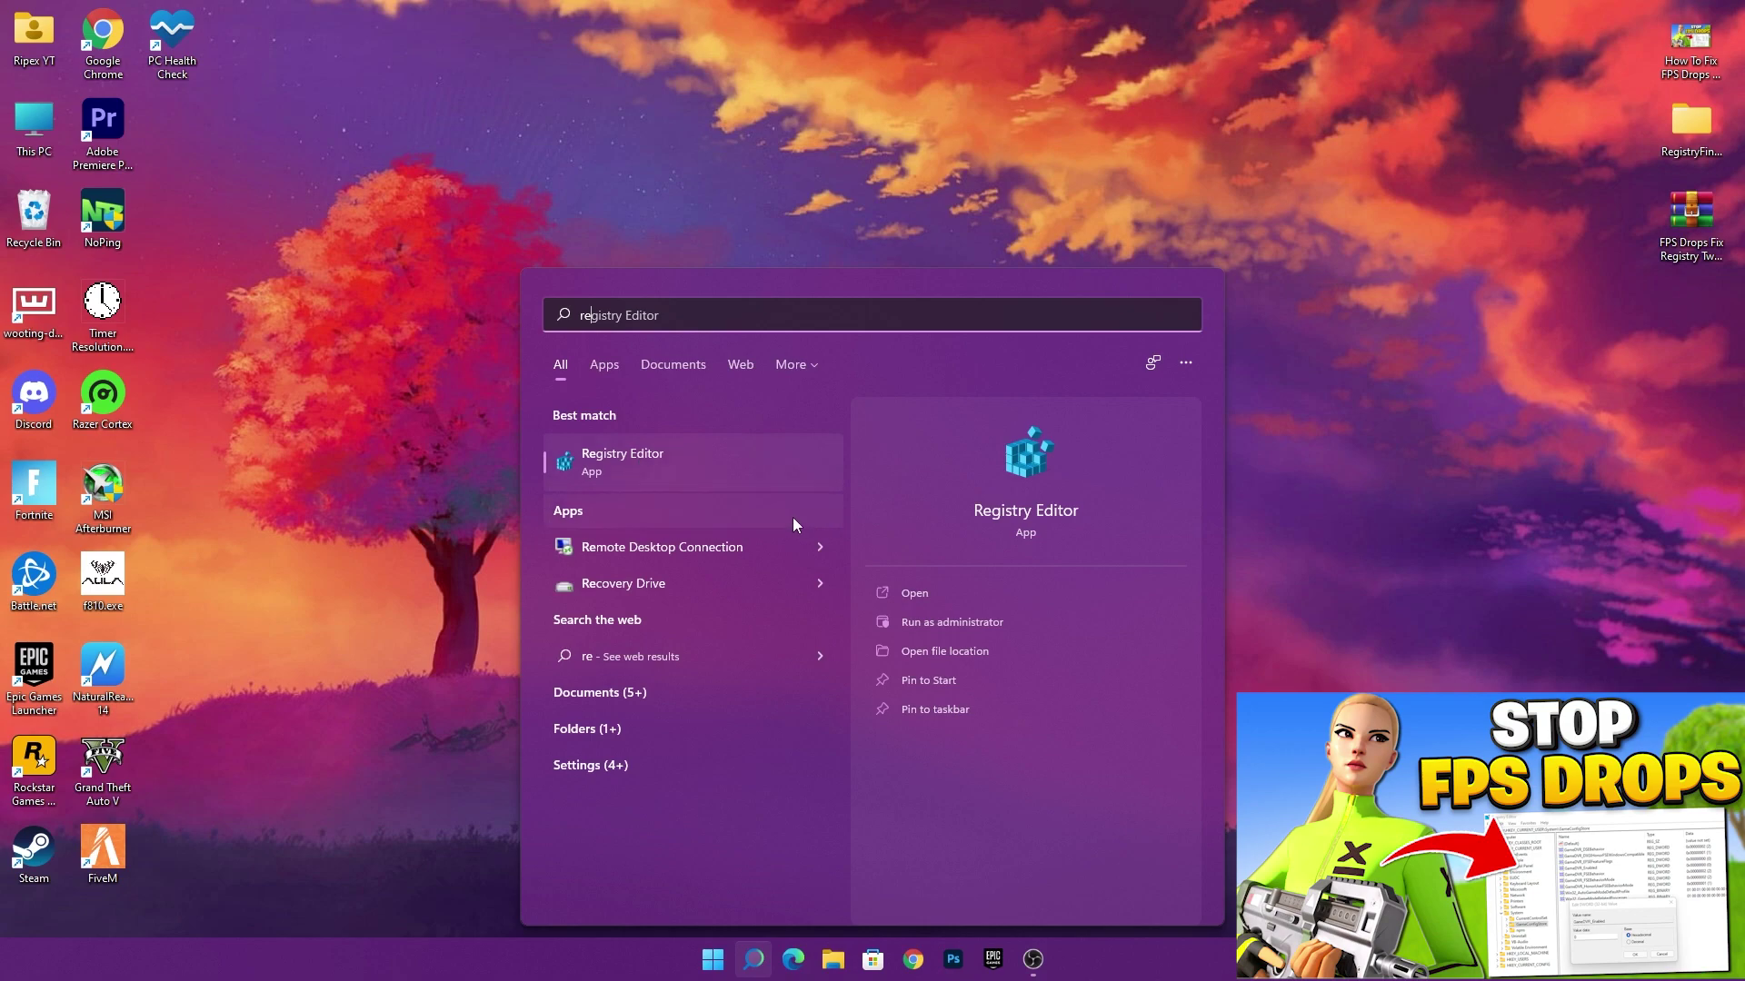
{"action": "left_click", "coordinate": [981, 627]}
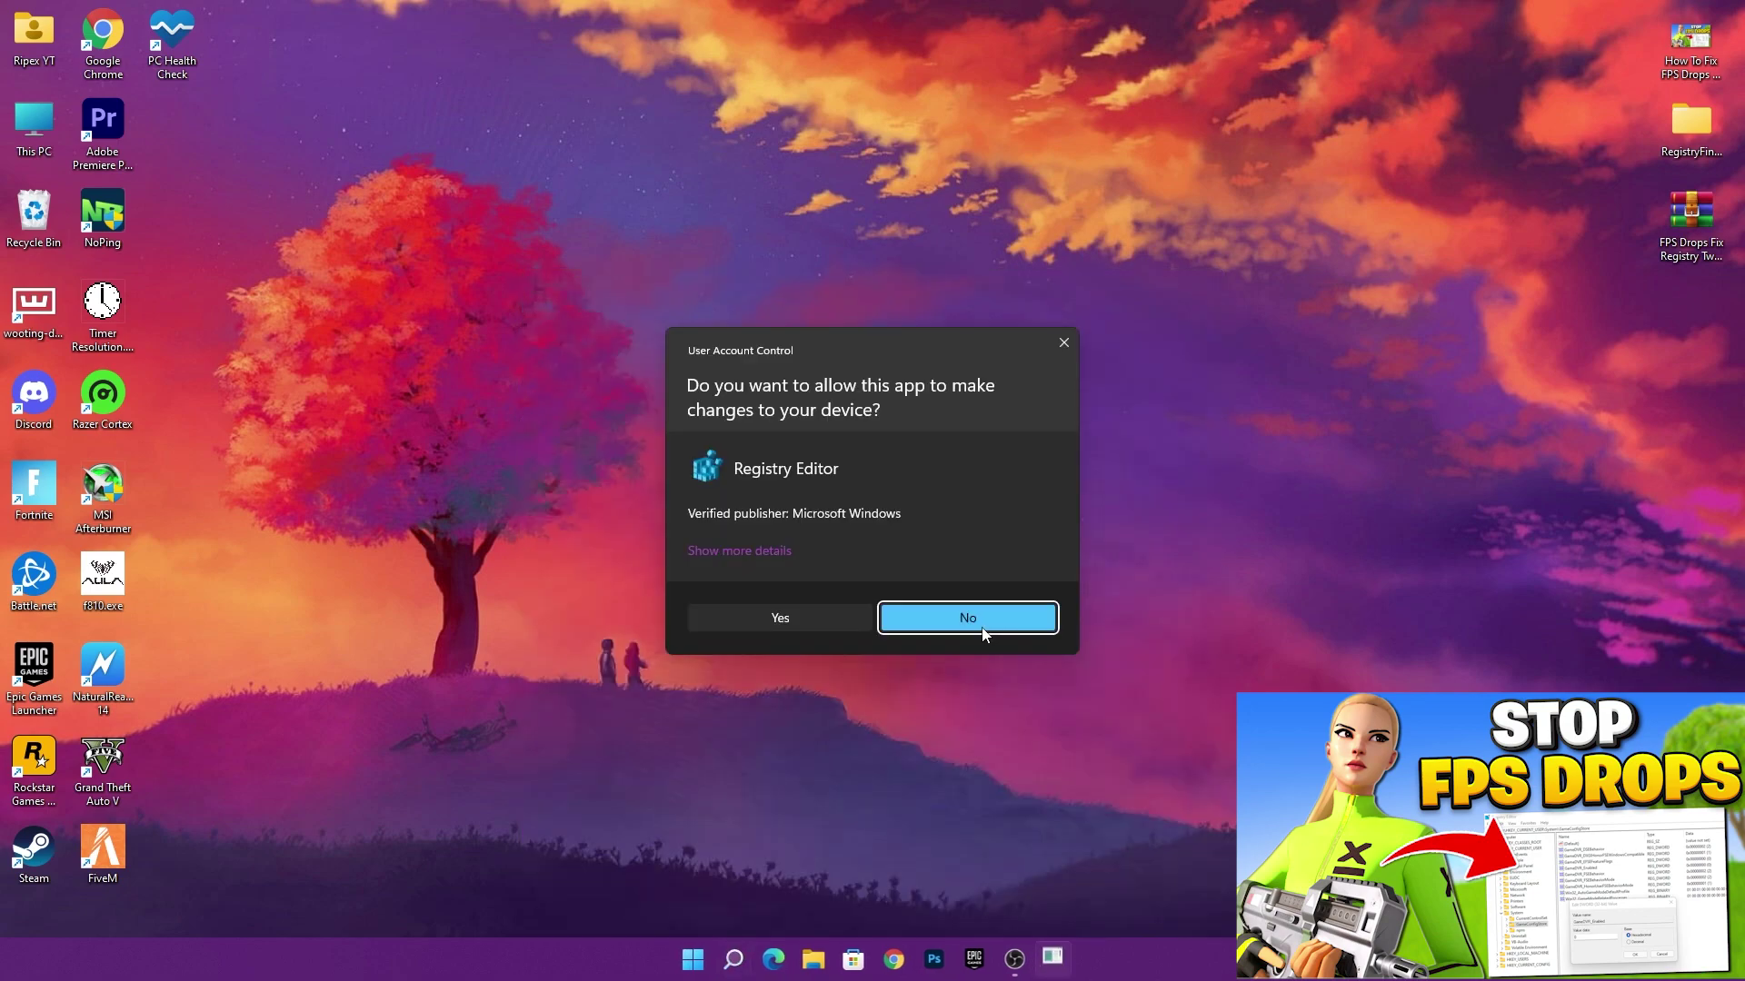
{"action": "left_click", "coordinate": [803, 618]}
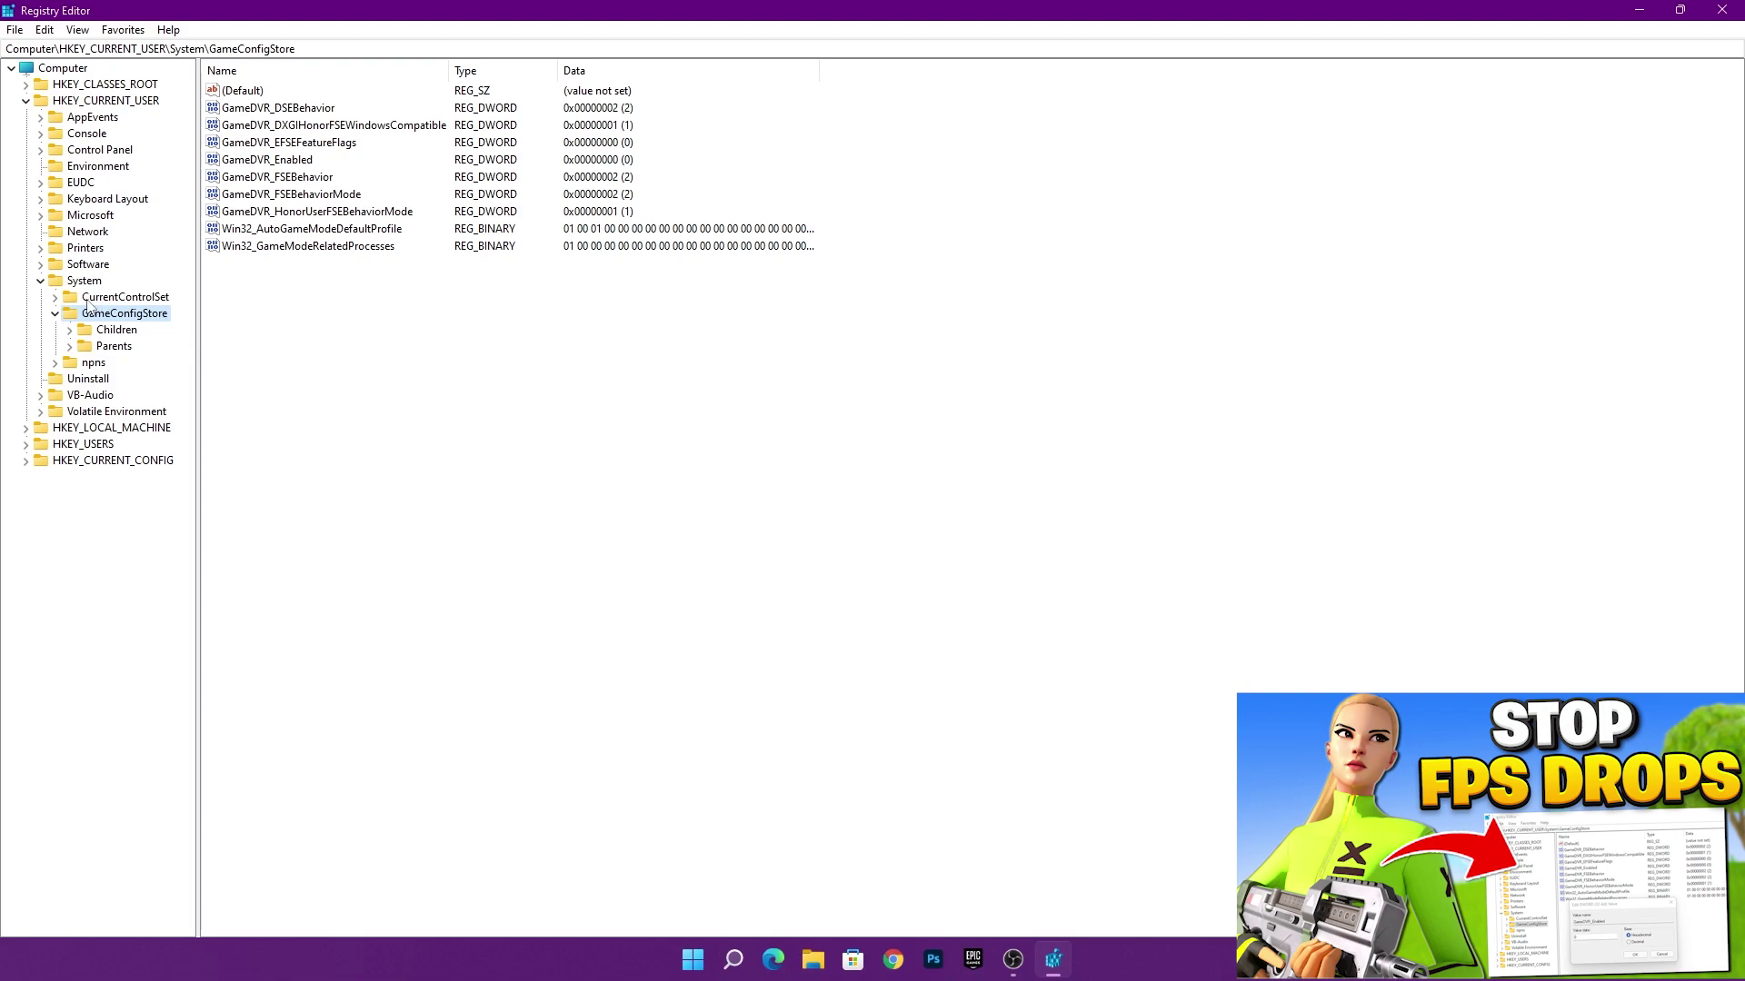
- Collapse the expanded GameConfigStore, System and HKEY_CURRENT_USER keys in the registry tree
{"action": "left_click", "coordinate": [54, 313]}
{"action": "left_click", "coordinate": [40, 281]}
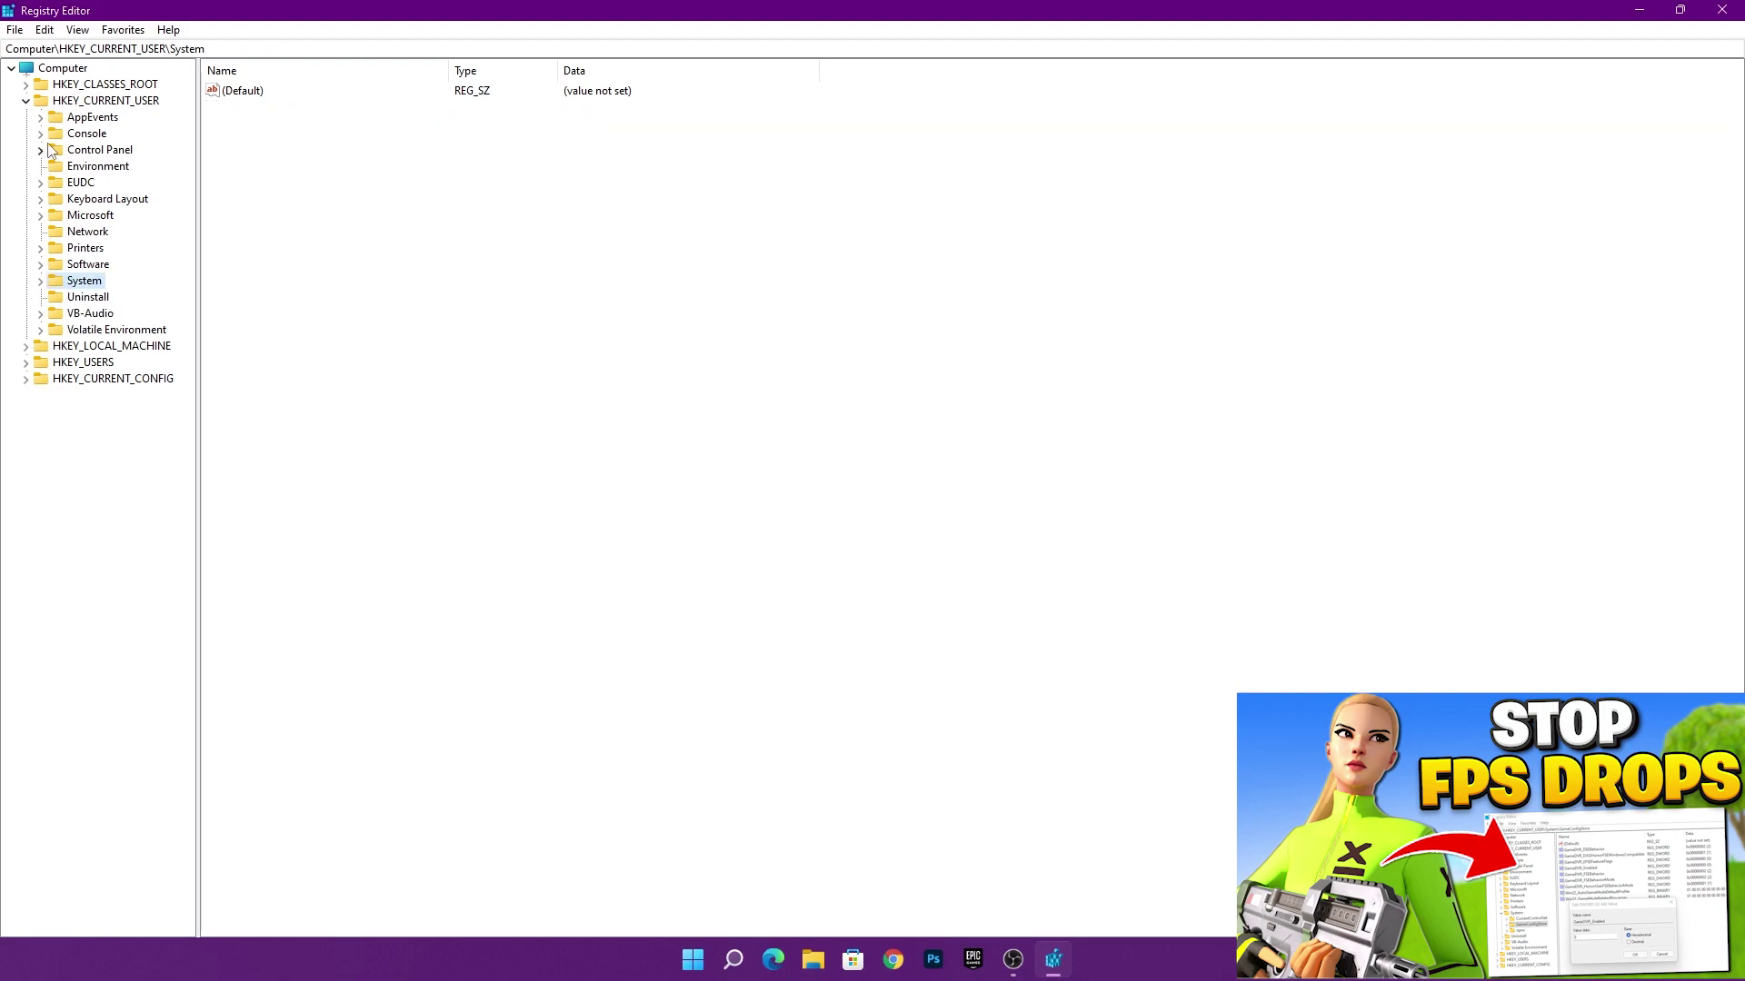
{"action": "left_click", "coordinate": [26, 101]}
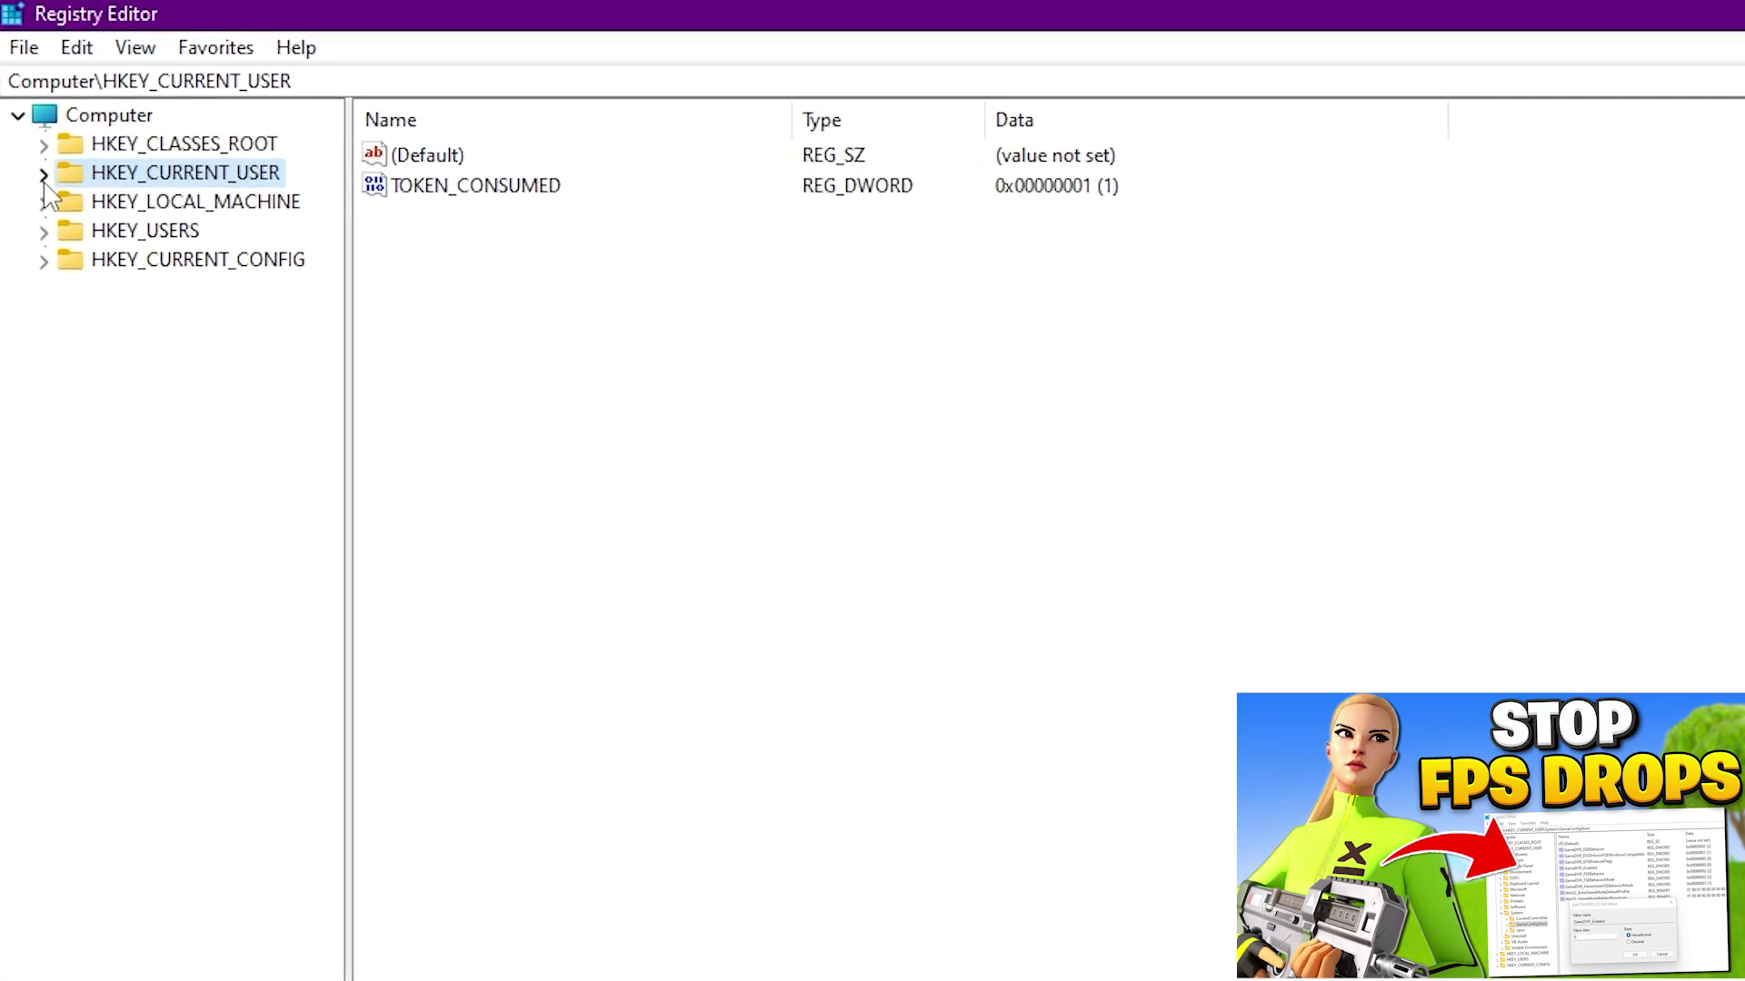
- Expand HKEY_CURRENT_USER and System, and open the GameConfigStore key
{"action": "left_click", "coordinate": [44, 175]}
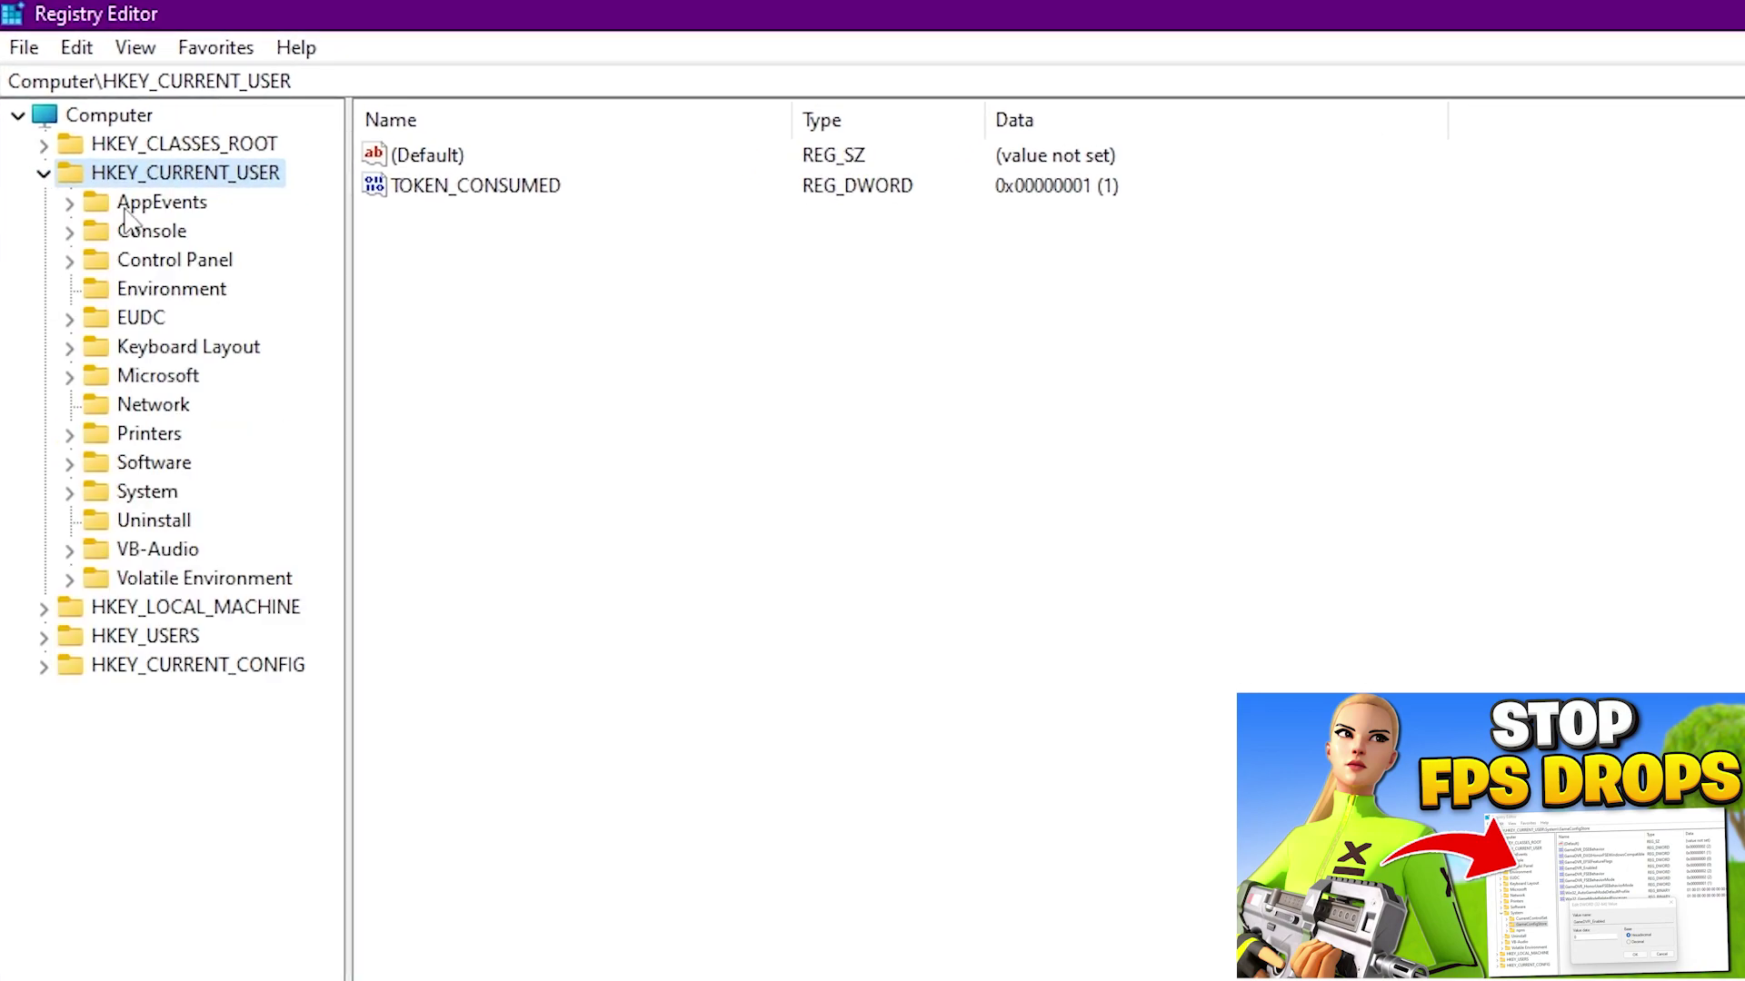
{"action": "left_click", "coordinate": [69, 491]}
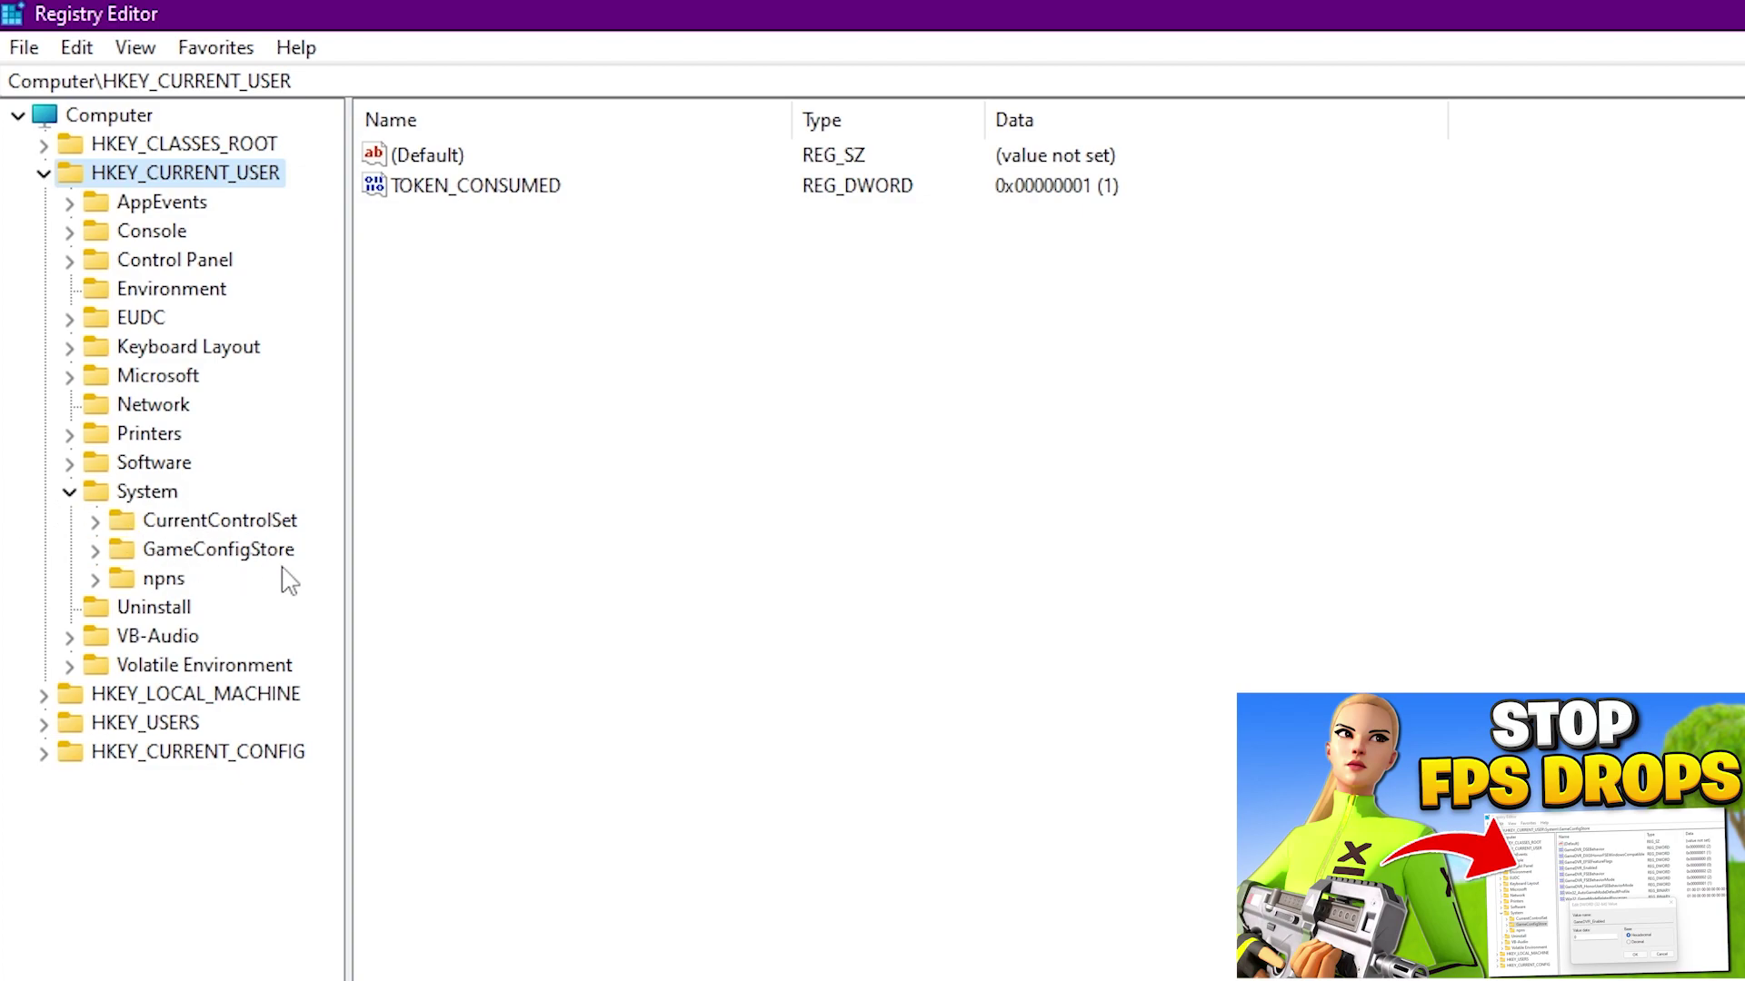
{"action": "left_click", "coordinate": [193, 558]}
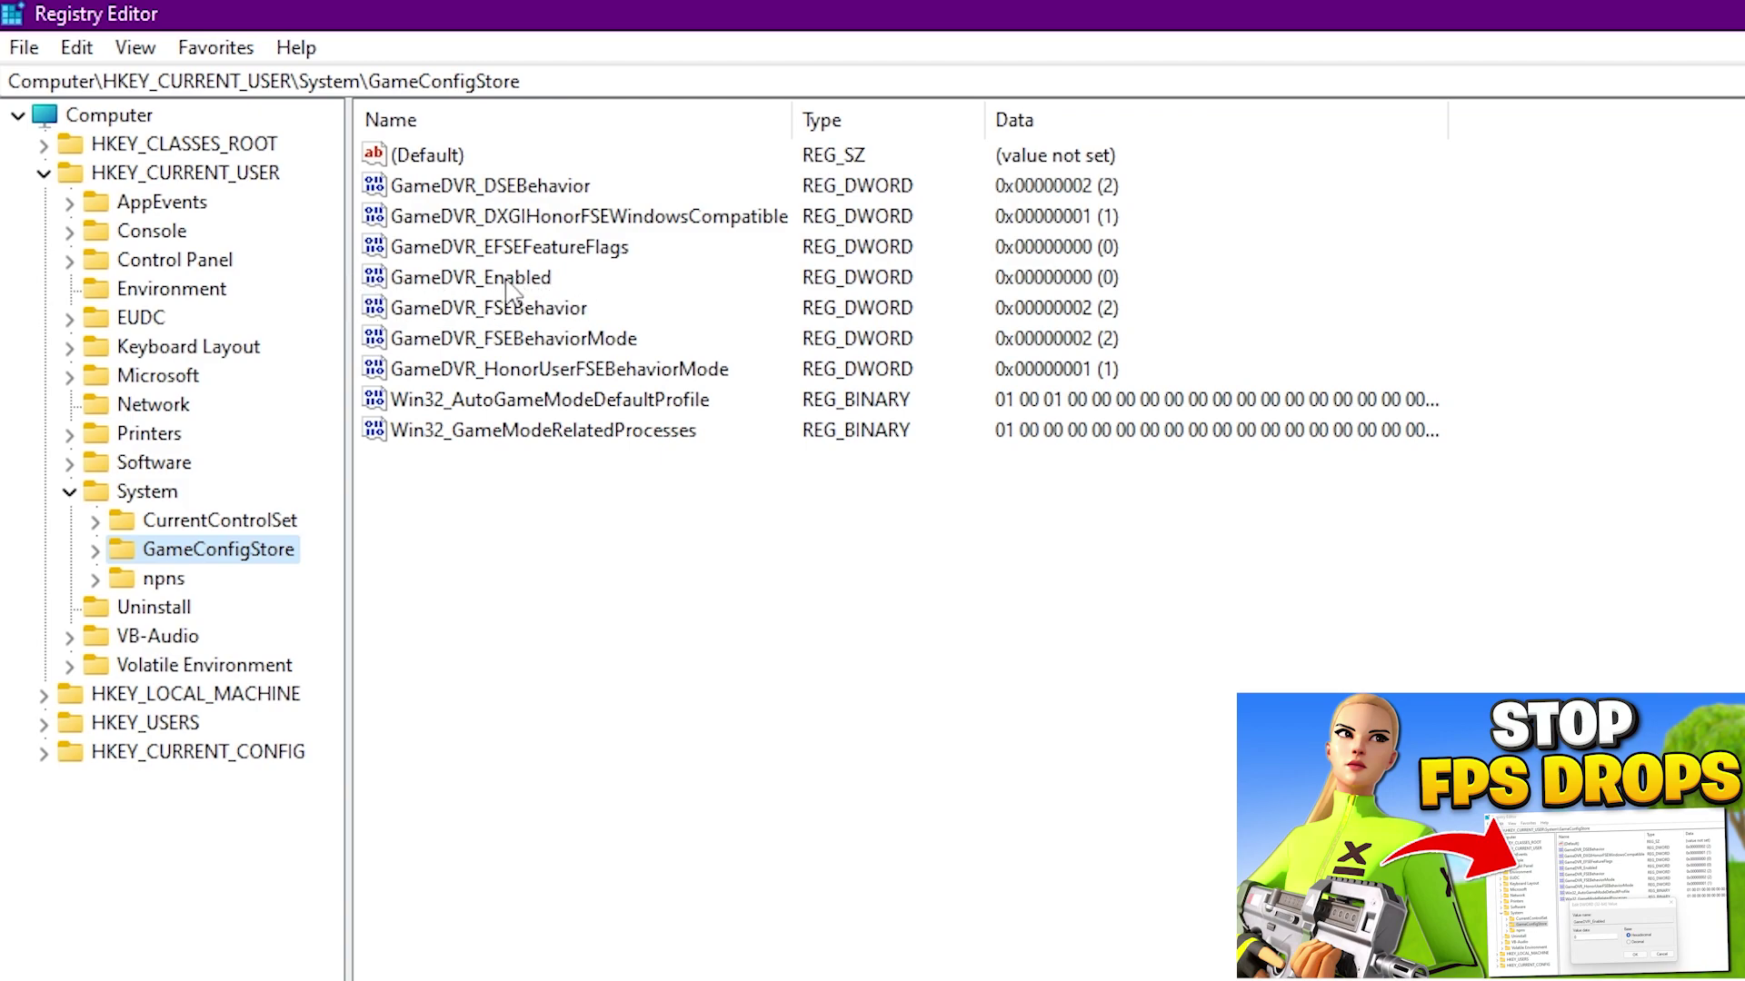
- Set the value data of the GameDVR_Enabled DWORD to 0 and confirm the edit
{"action": "right_click", "coordinate": [462, 284]}
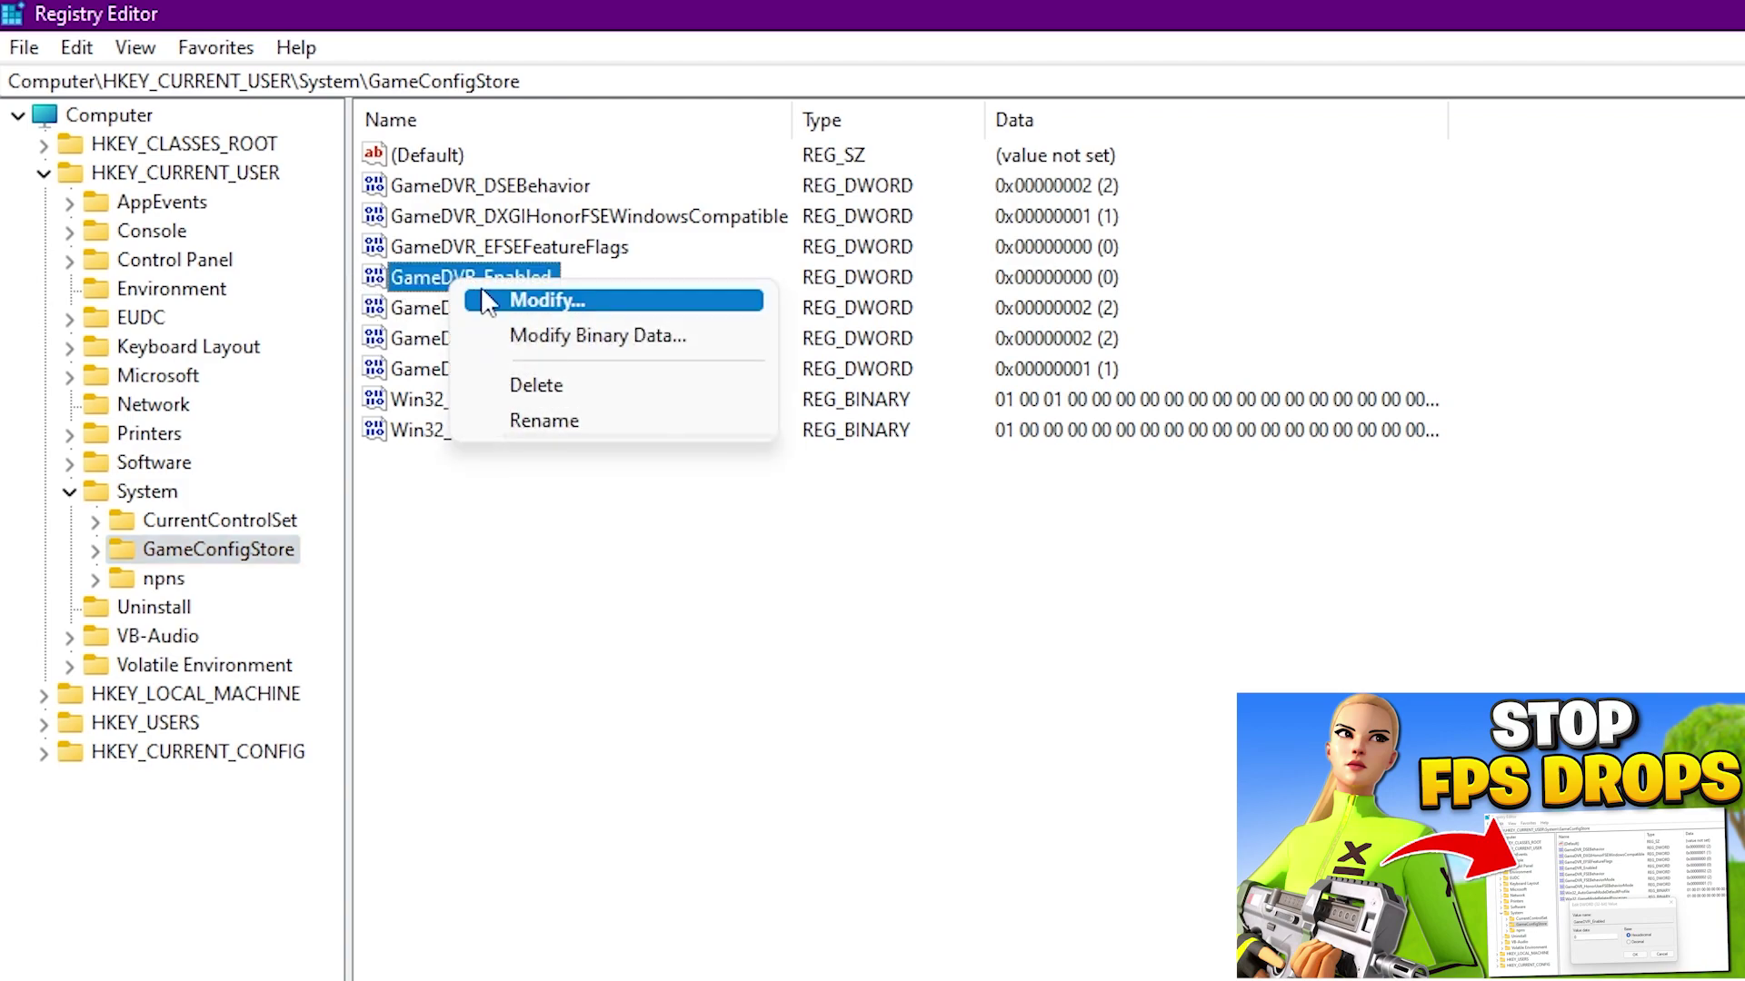
{"action": "left_click", "coordinate": [545, 307]}
{"action": "left_click_drag", "start_coordinate": [312, 188], "coordinate": [768, 219]}
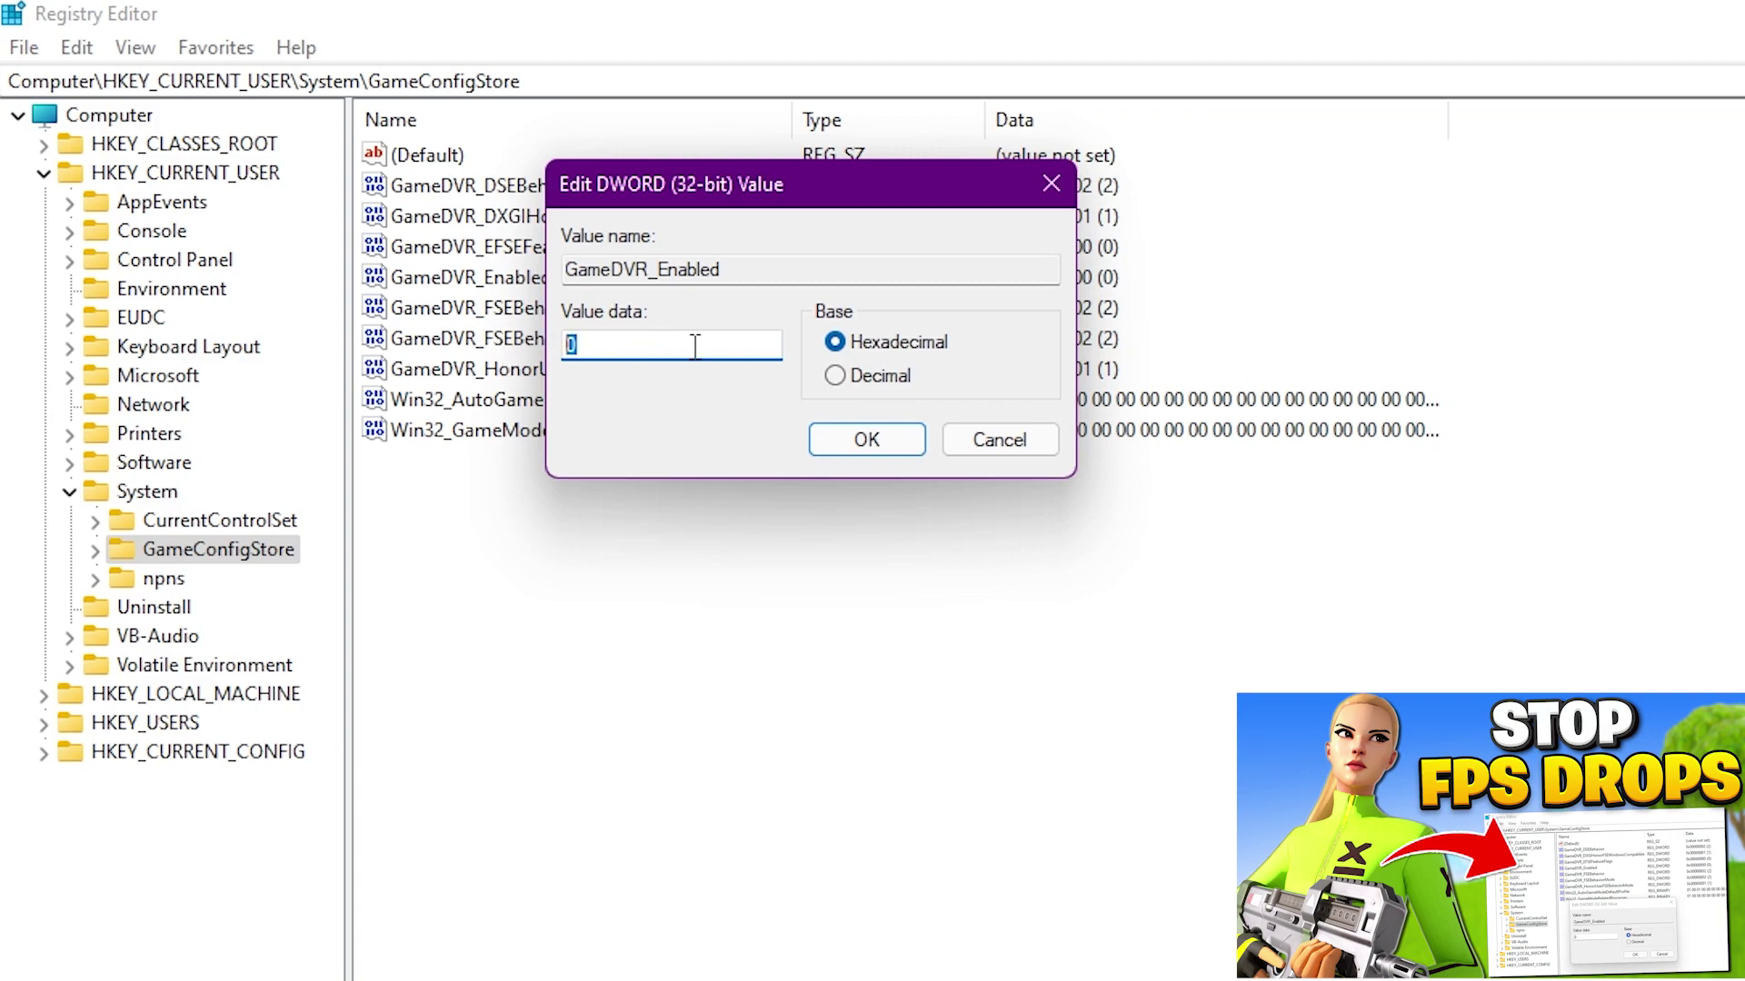
{"action": "type", "text": "0"}
{"action": "type", "text": "1"}
{"action": "key", "text": "BackSpace"}
{"action": "left_click", "coordinate": [883, 453]}
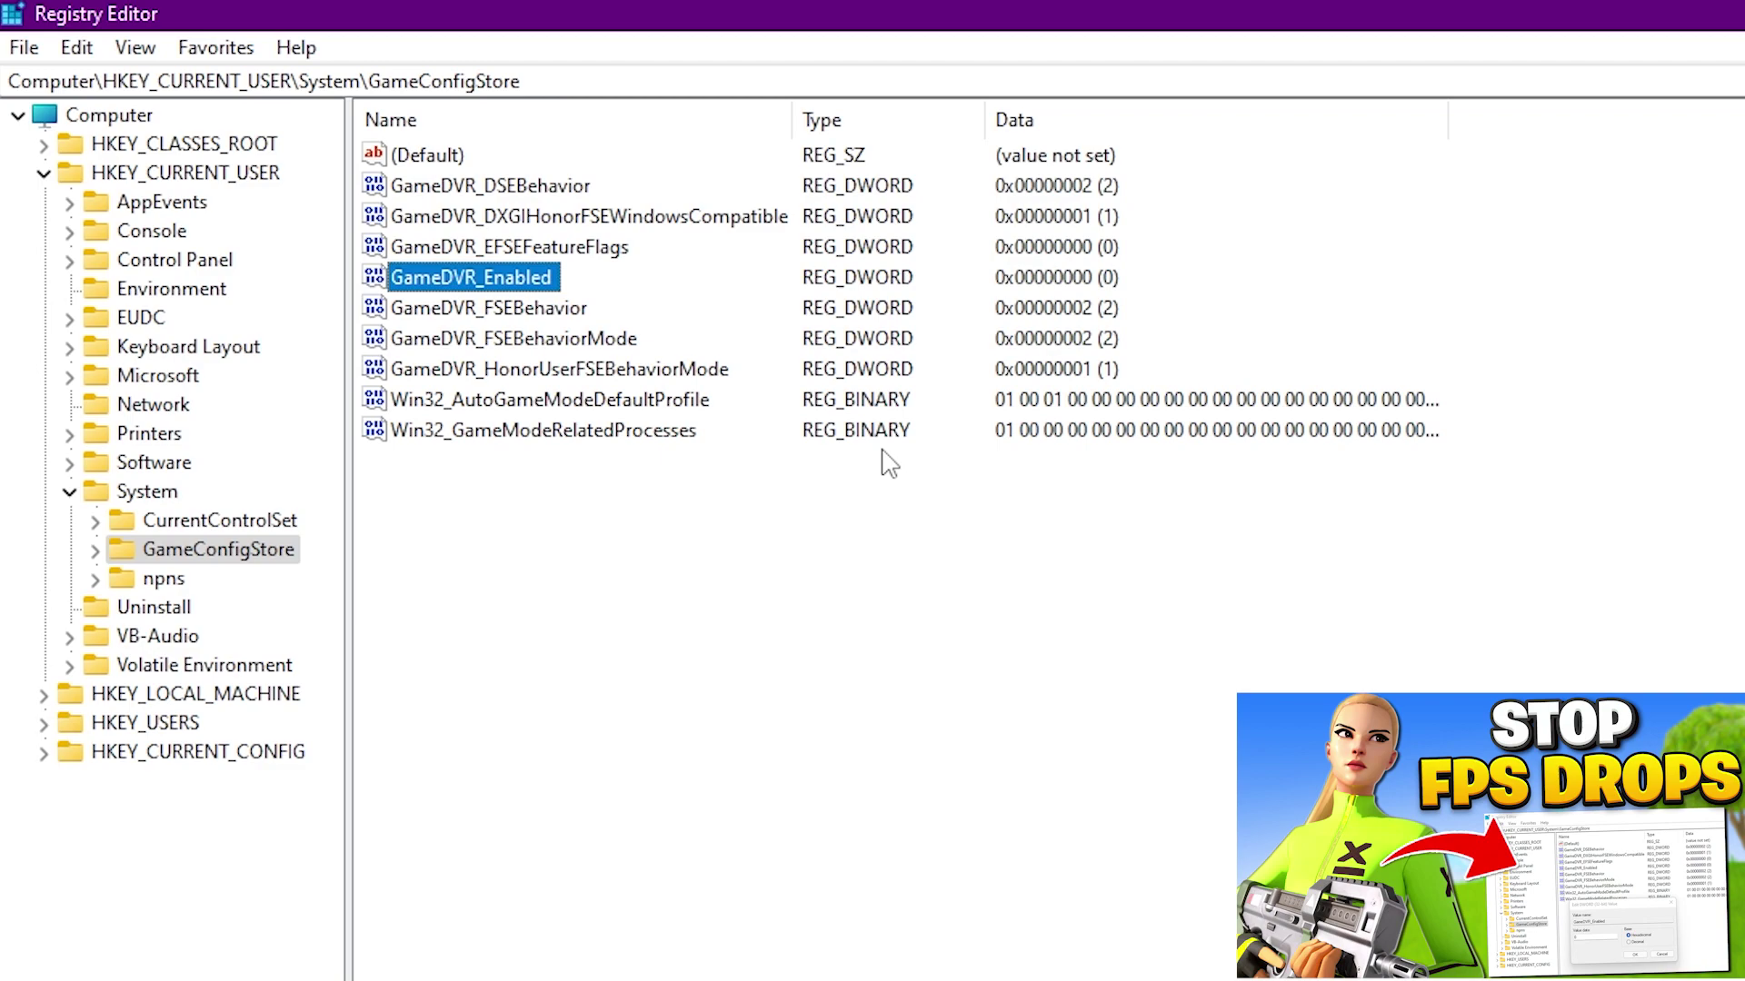
- Collapse HKEY_CURRENT_USER and expand HKEY_LOCAL_MACHINE down through SOFTWARE to the Microsoft key
{"action": "left_click", "coordinate": [43, 173]}
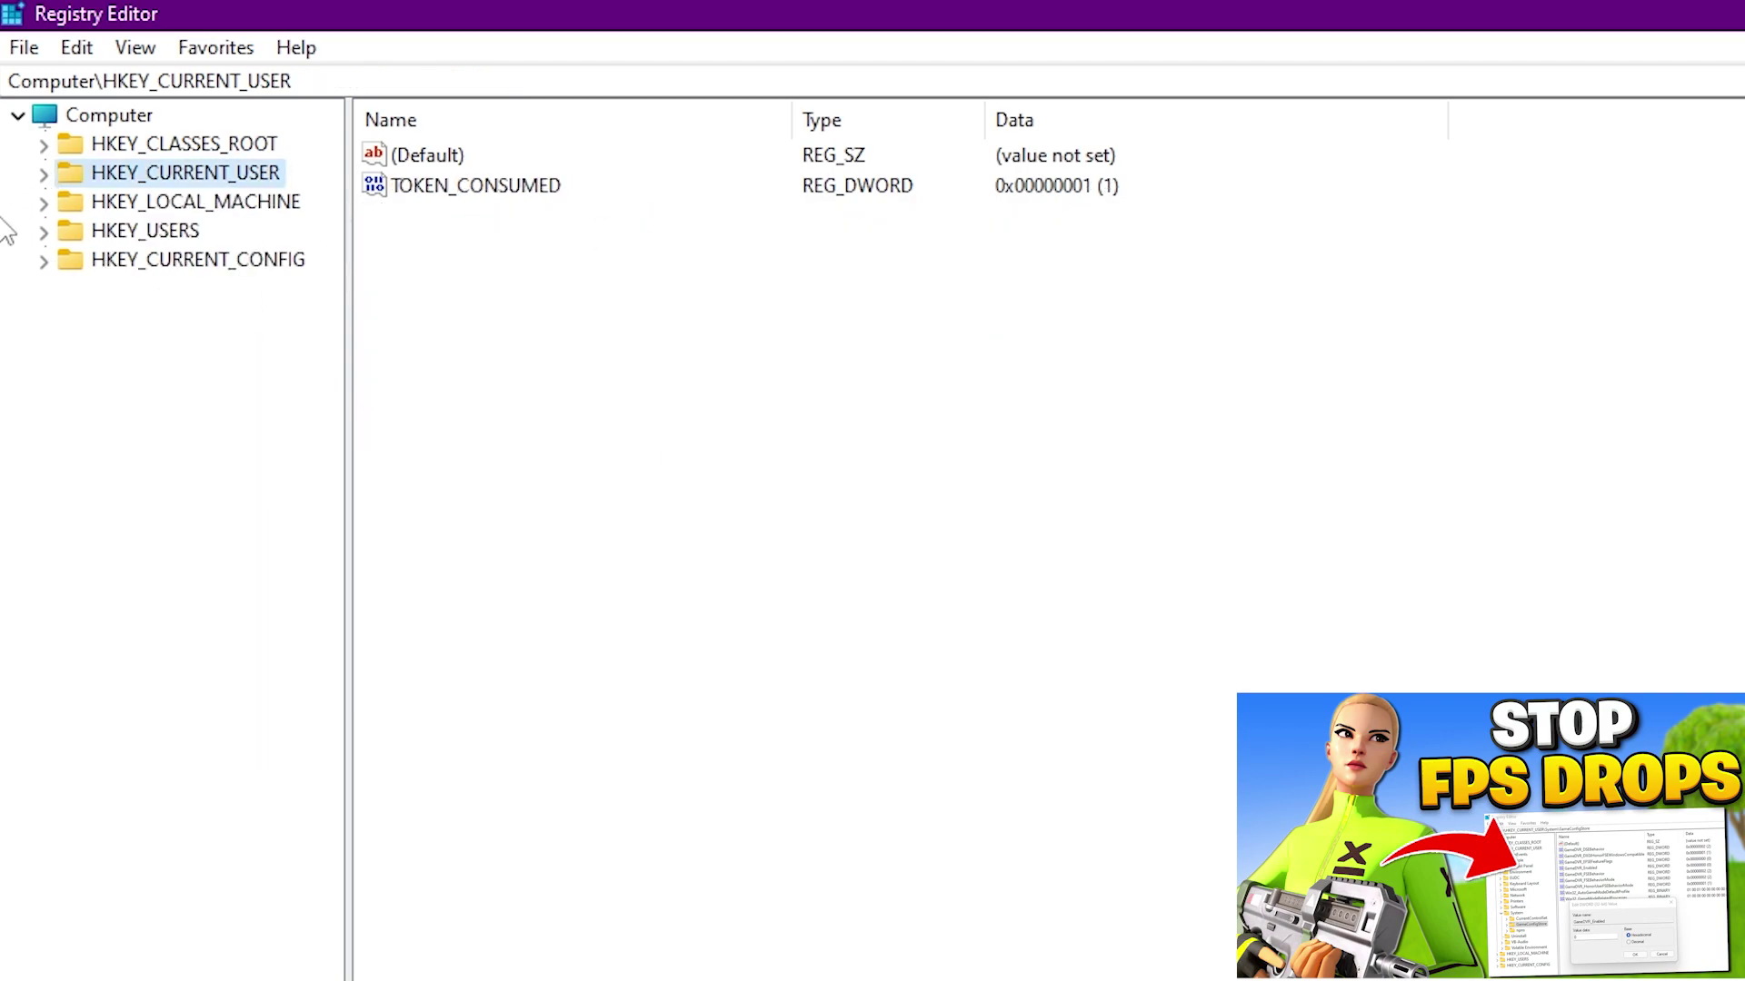
{"action": "left_click", "coordinate": [155, 202]}
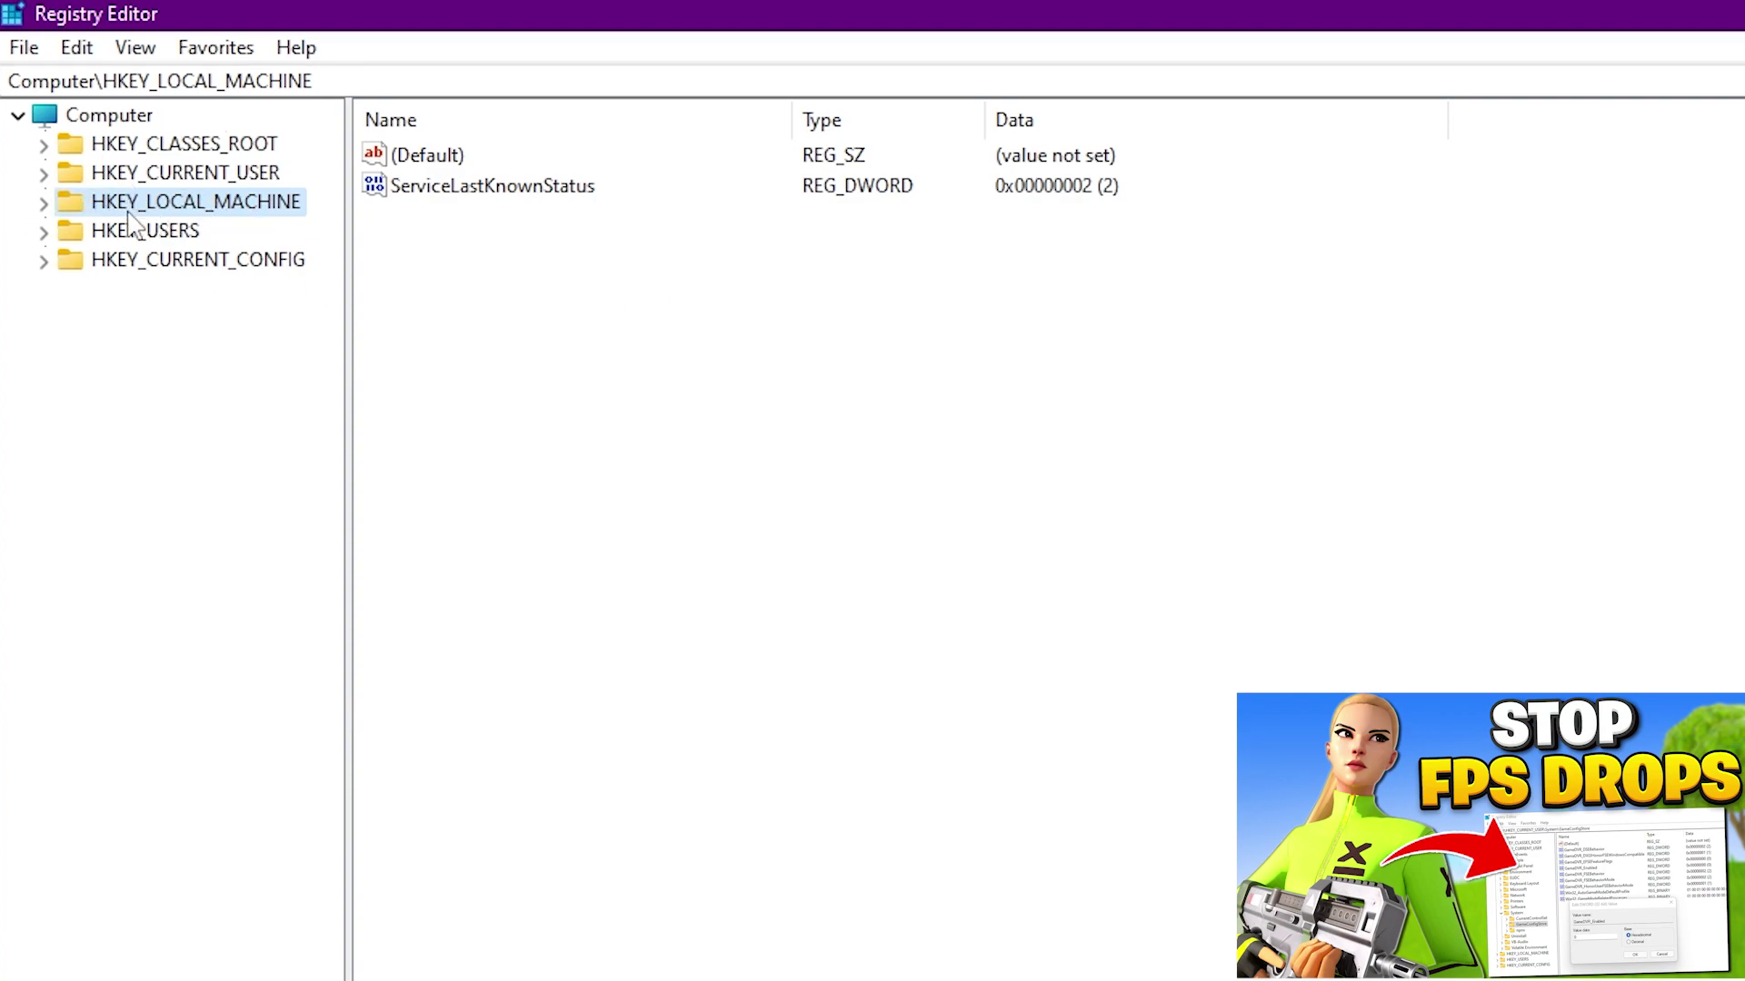
{"action": "left_click", "coordinate": [44, 205]}
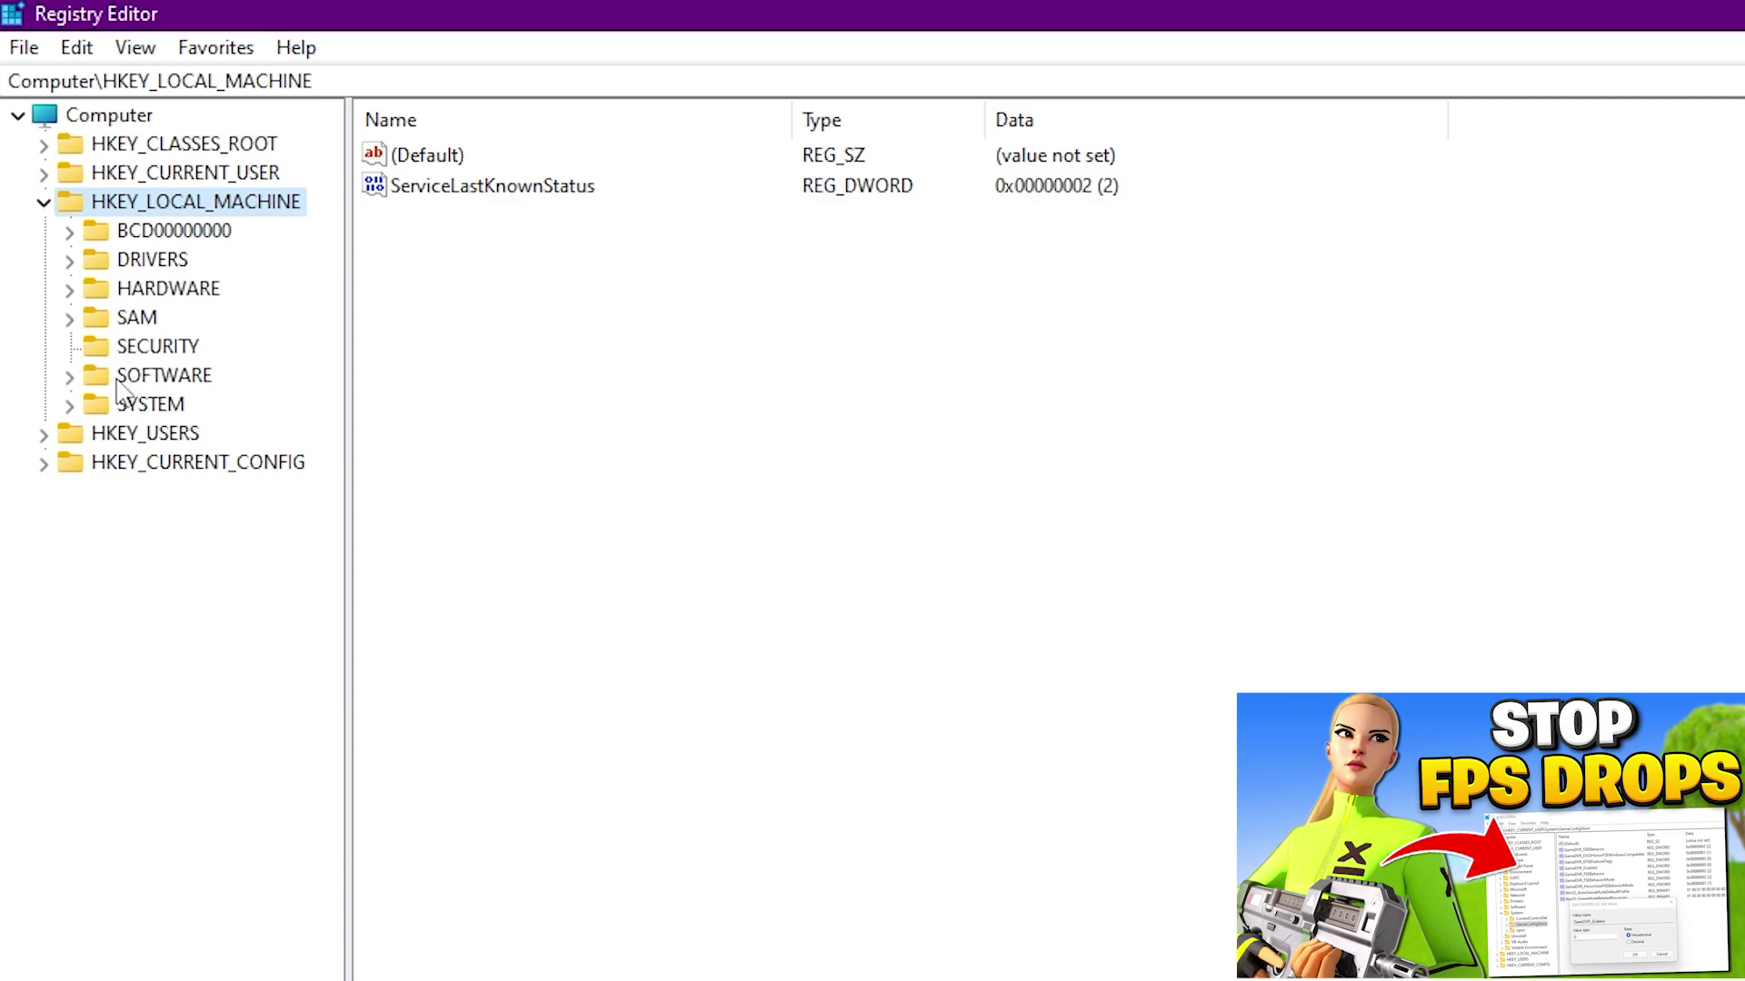
{"action": "left_click", "coordinate": [70, 376]}
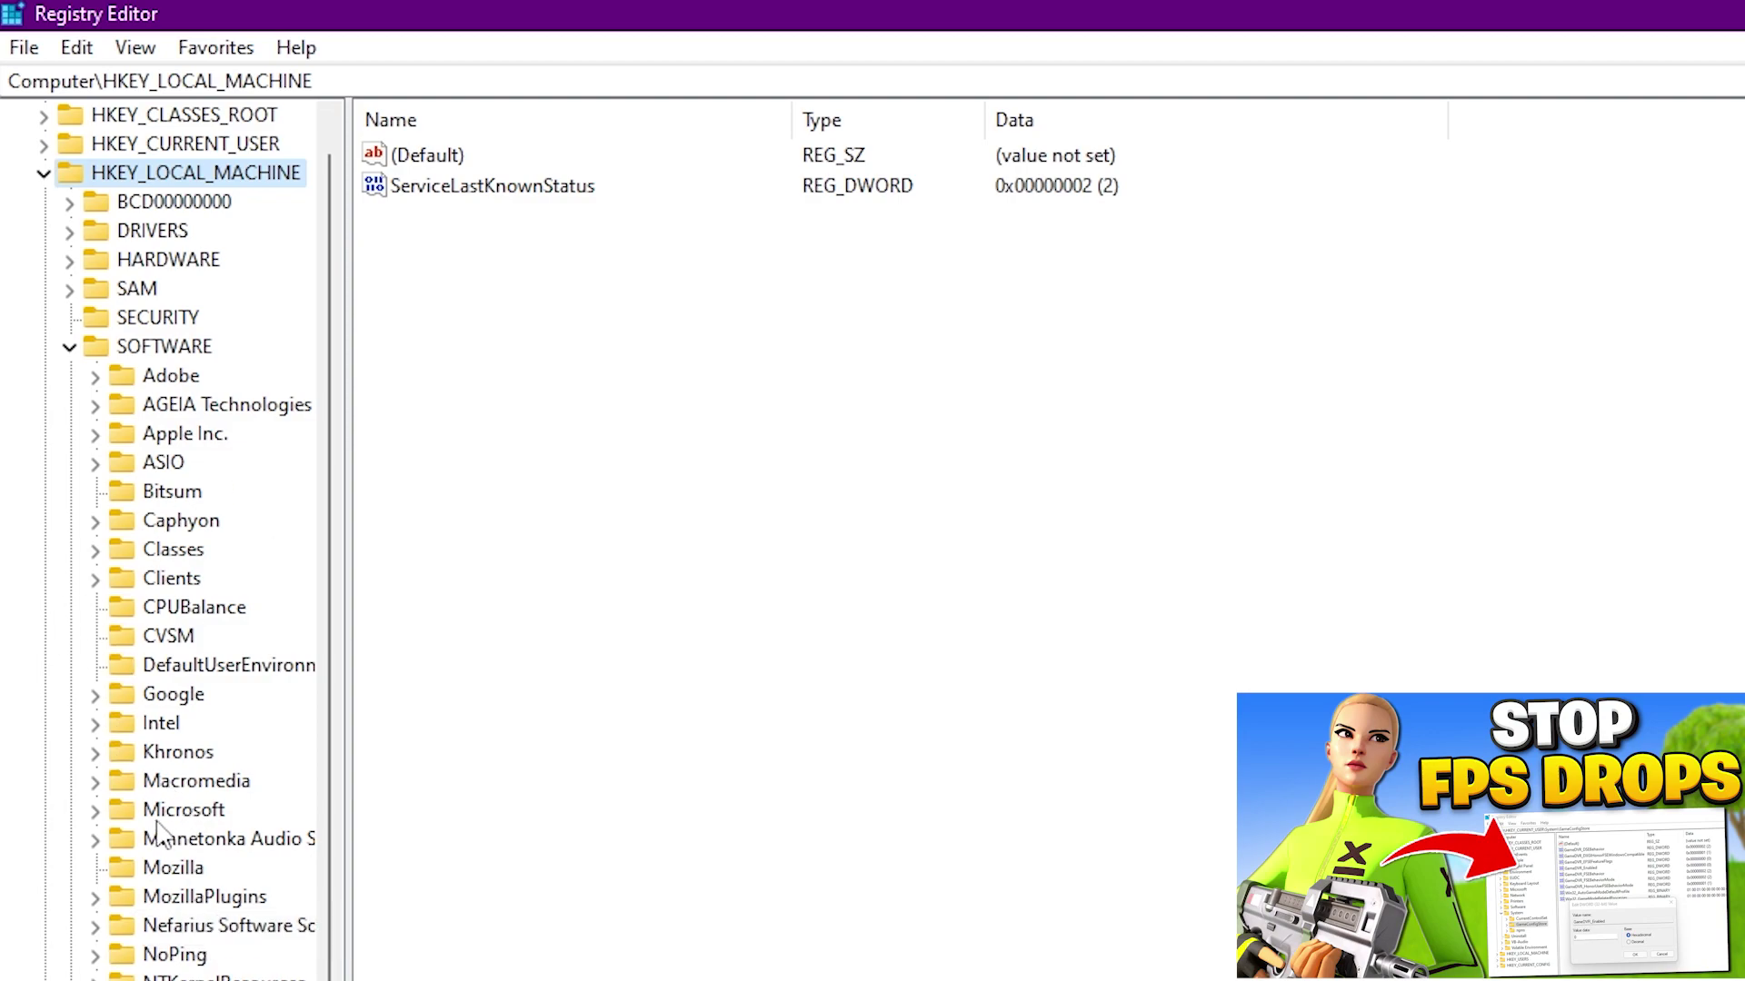
{"action": "left_click", "coordinate": [95, 811]}
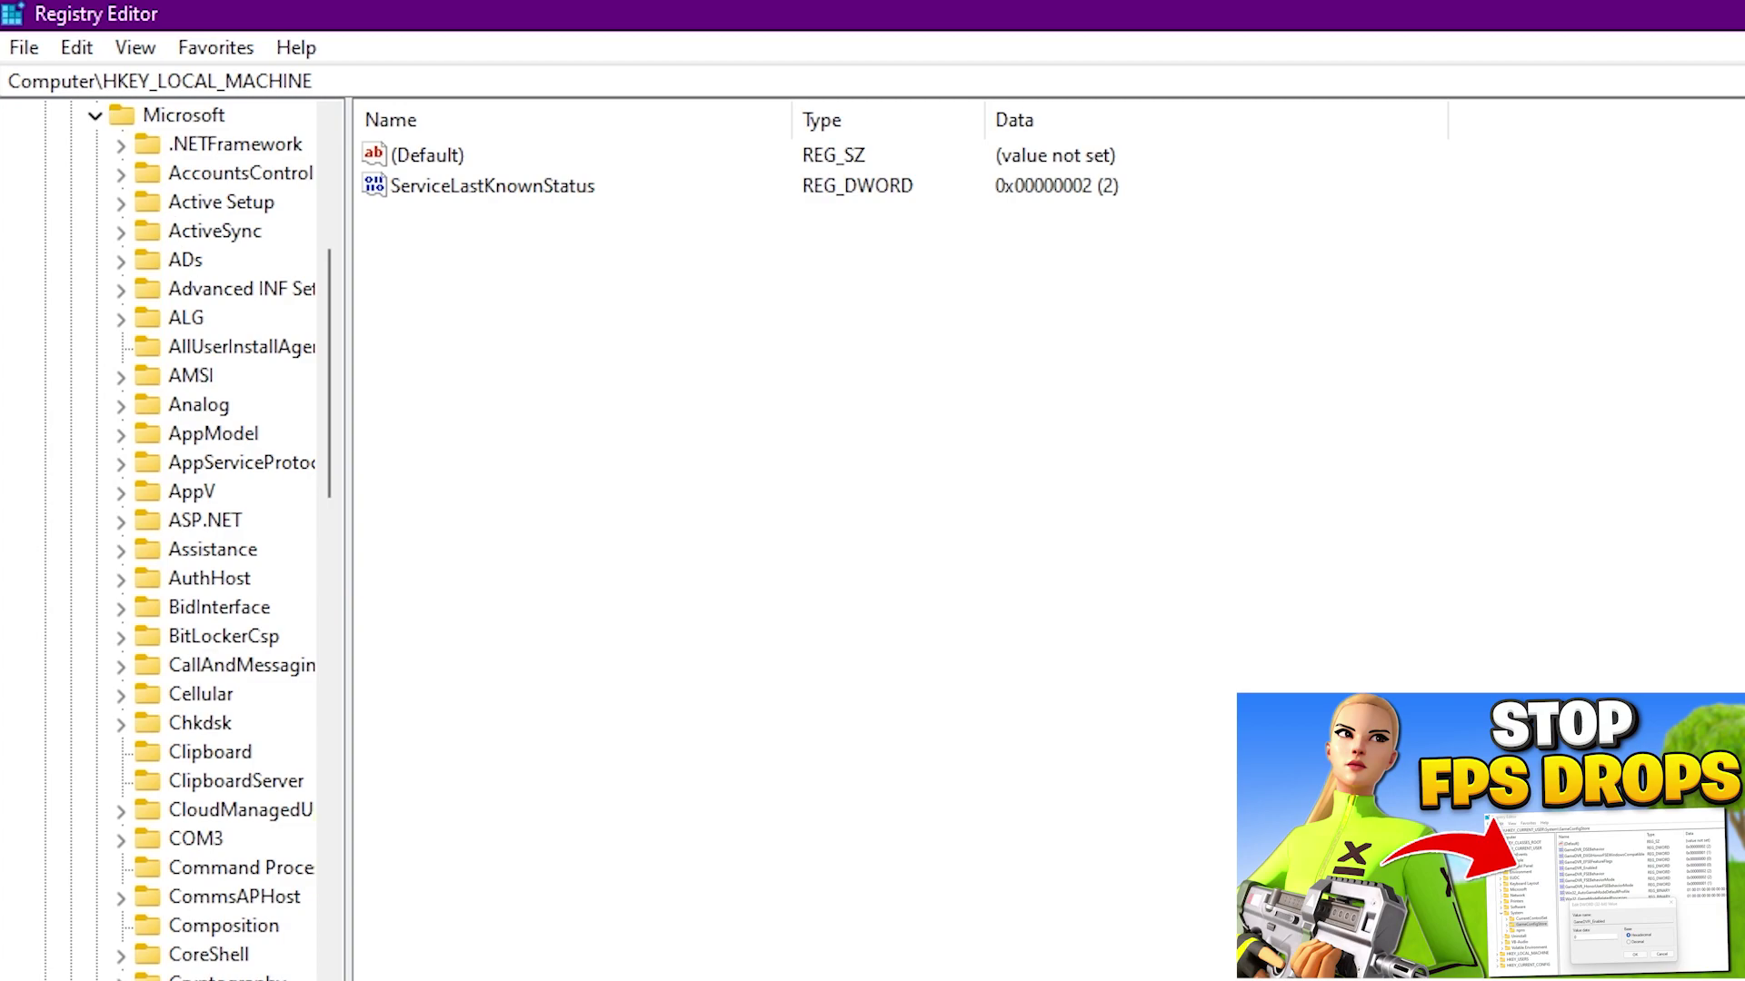
- Expand PolicyManager under the Microsoft key, and select and expand its default subkey
{"action": "scroll", "coordinate": [173, 541], "scroll_direction": "right", "scroll_amount": 3}
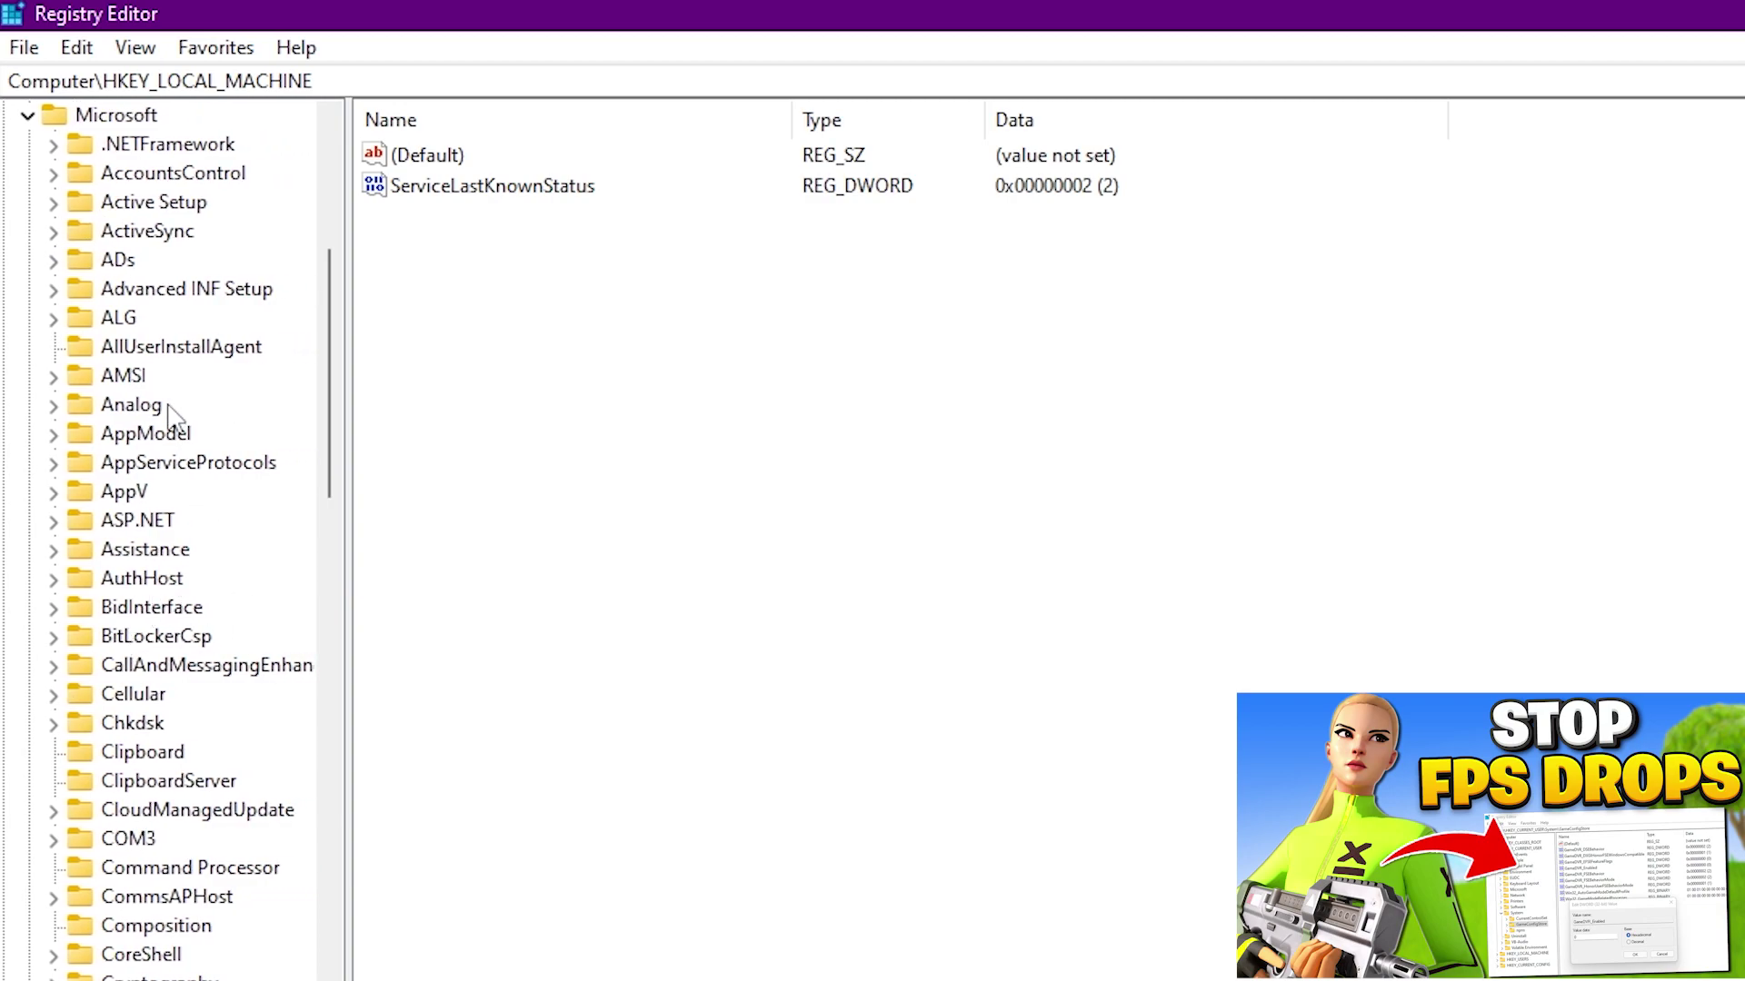
{"action": "scroll", "coordinate": [144, 613], "scroll_direction": "down", "scroll_amount": 14}
{"action": "scroll", "coordinate": [205, 768], "scroll_direction": "down", "scroll_amount": 20}
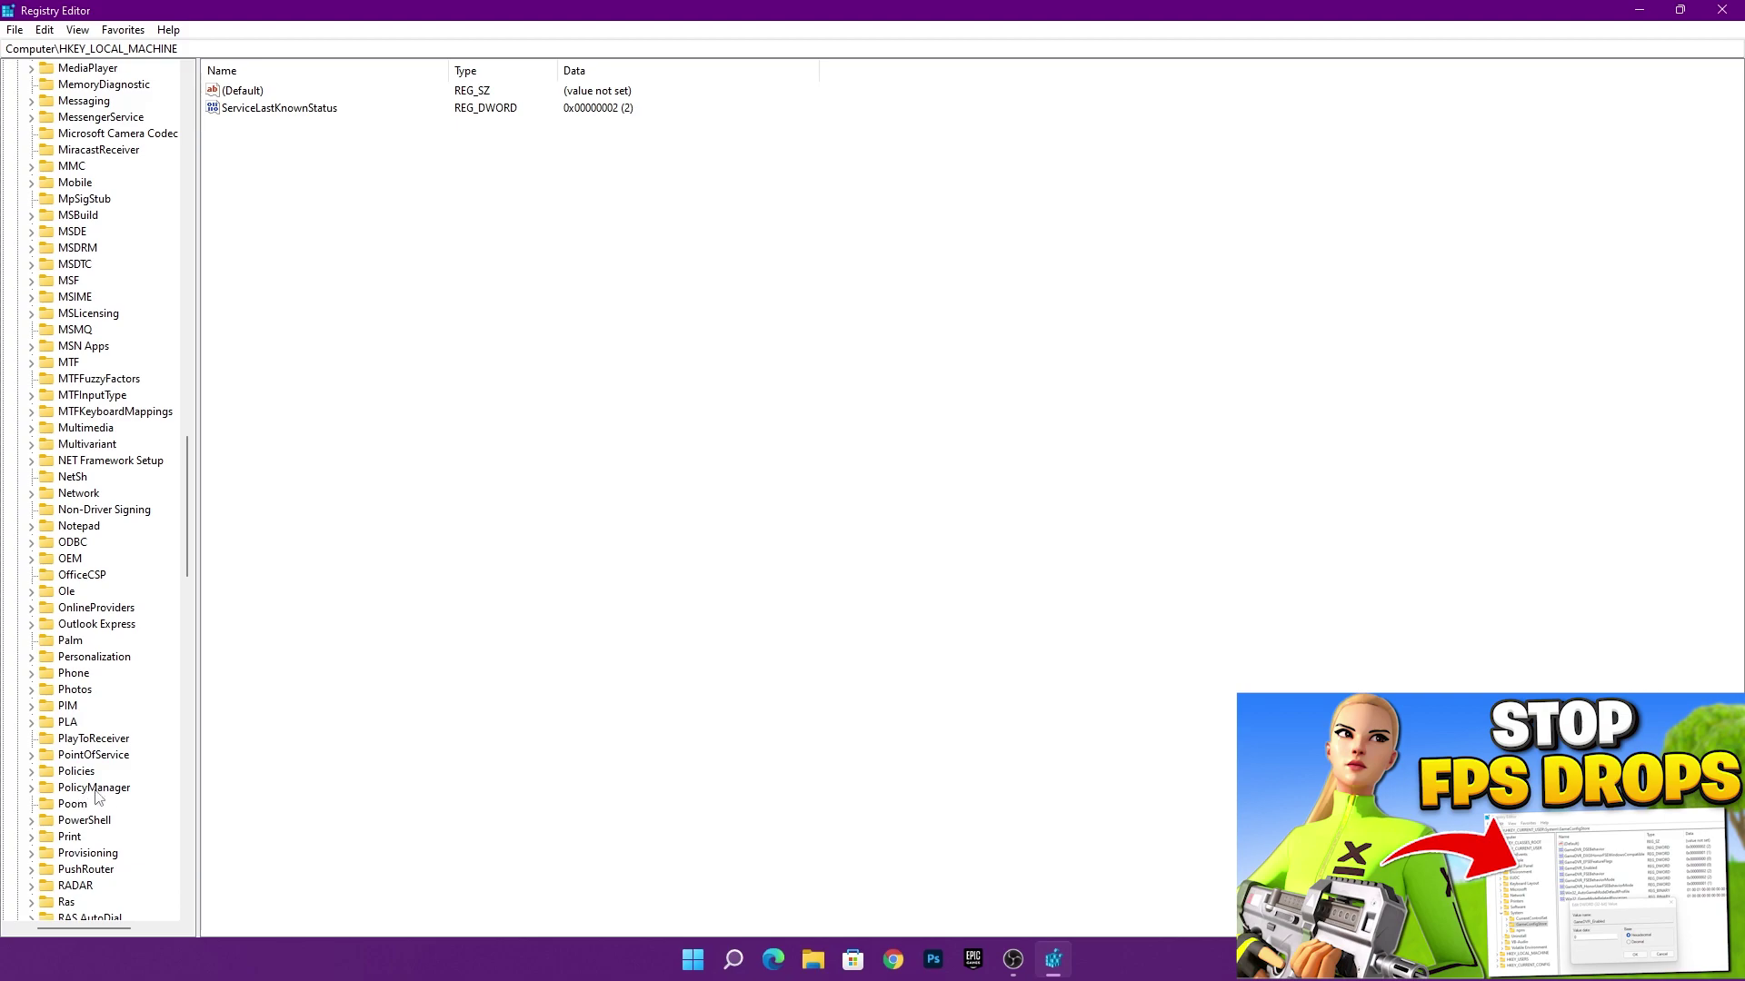
{"action": "left_click", "coordinate": [32, 789]}
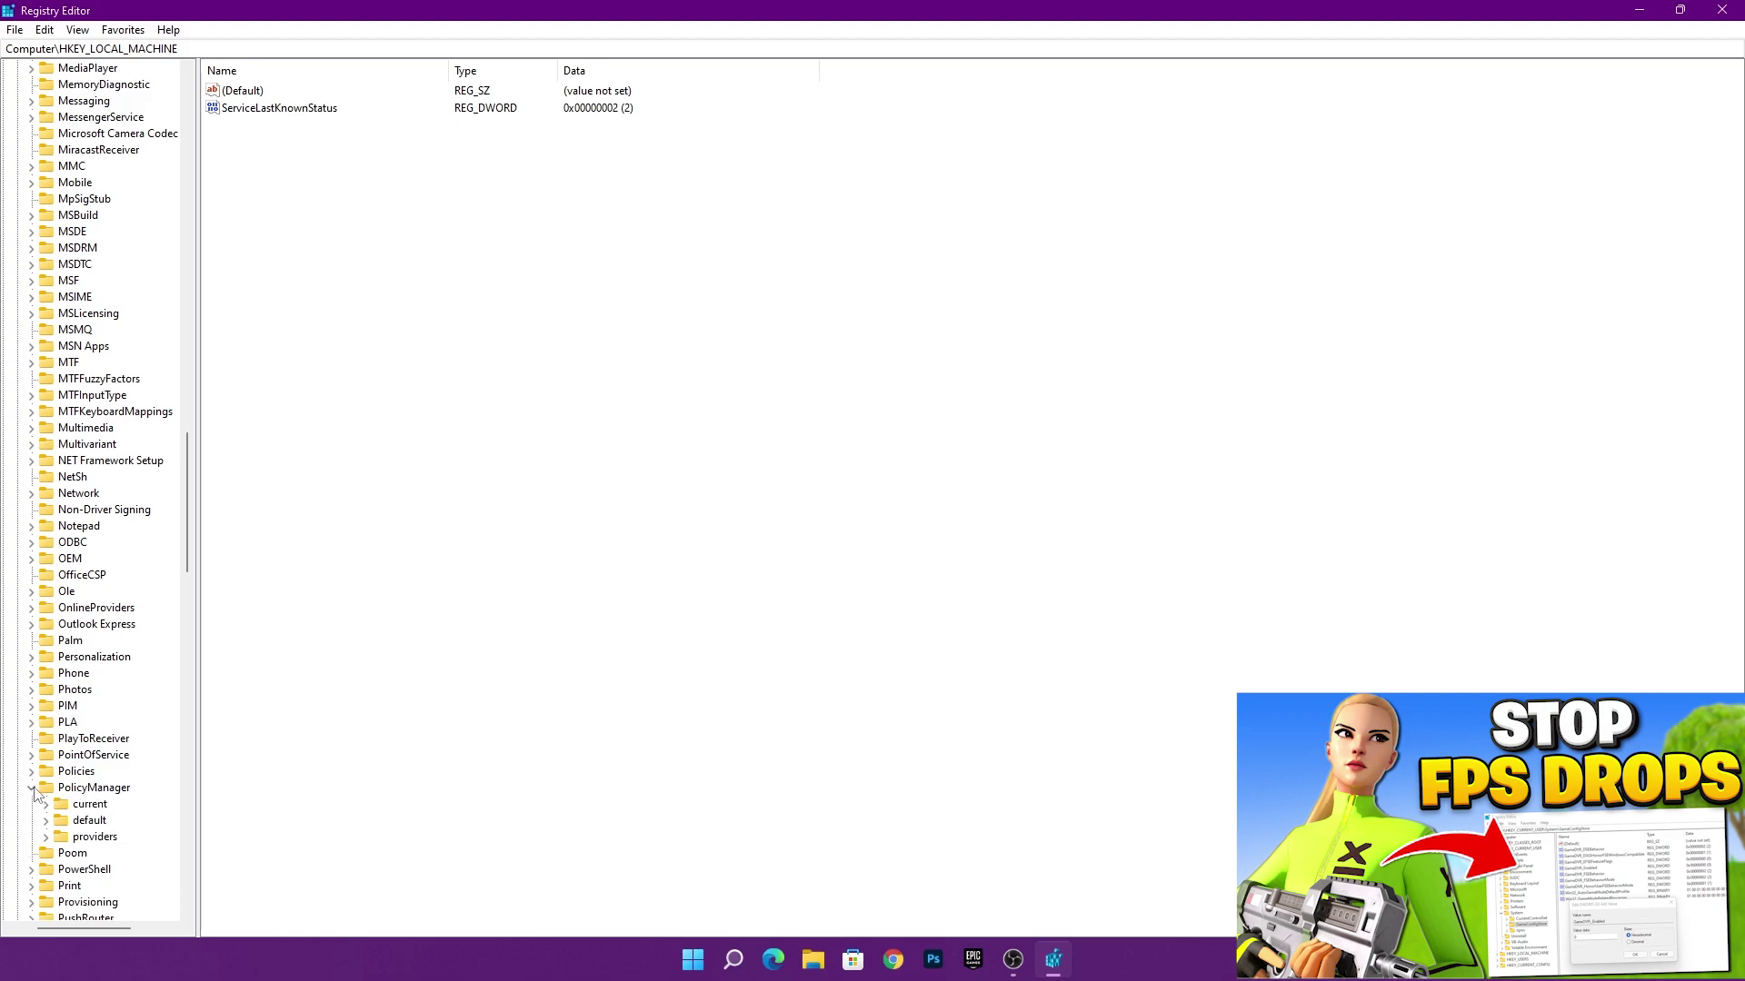
{"action": "left_click", "coordinate": [88, 821]}
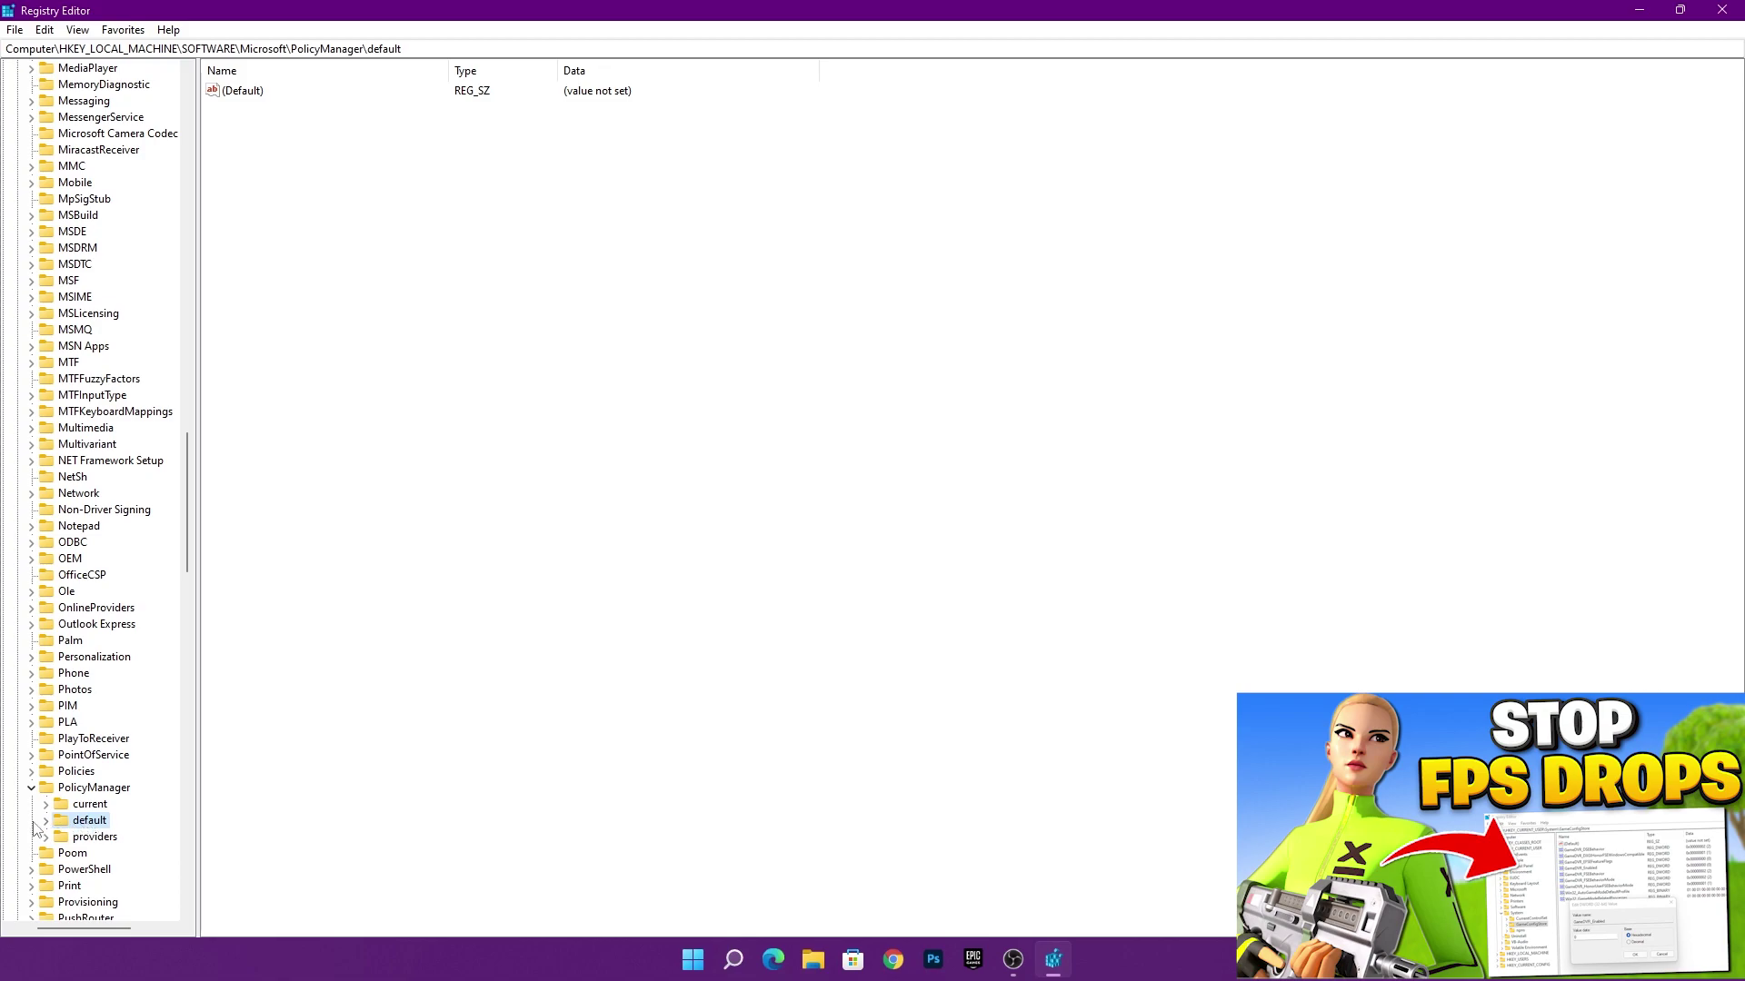
{"action": "left_click", "coordinate": [47, 821]}
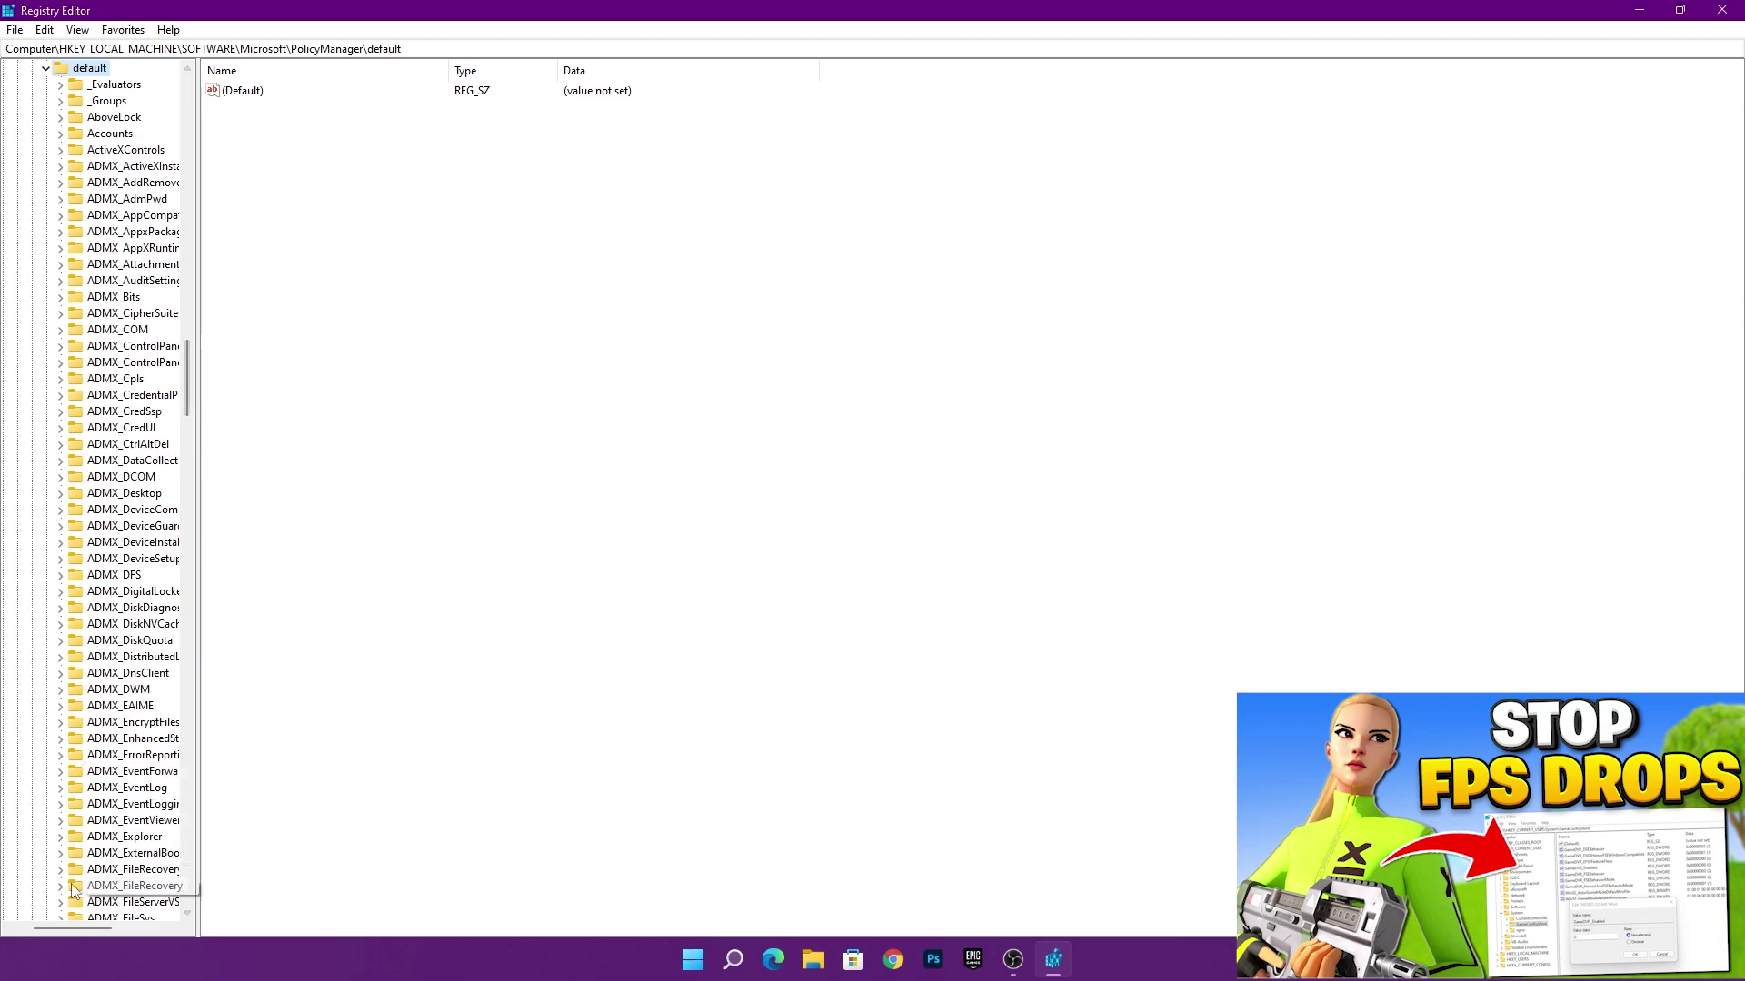
- Expand ApplicationManagement under PolicyManager\default and open its AllowGameDVR key
{"action": "left_click_drag", "start_coordinate": [78, 928], "coordinate": [98, 927]}
{"action": "scroll", "coordinate": [70, 577], "scroll_direction": "down", "scroll_amount": 20}
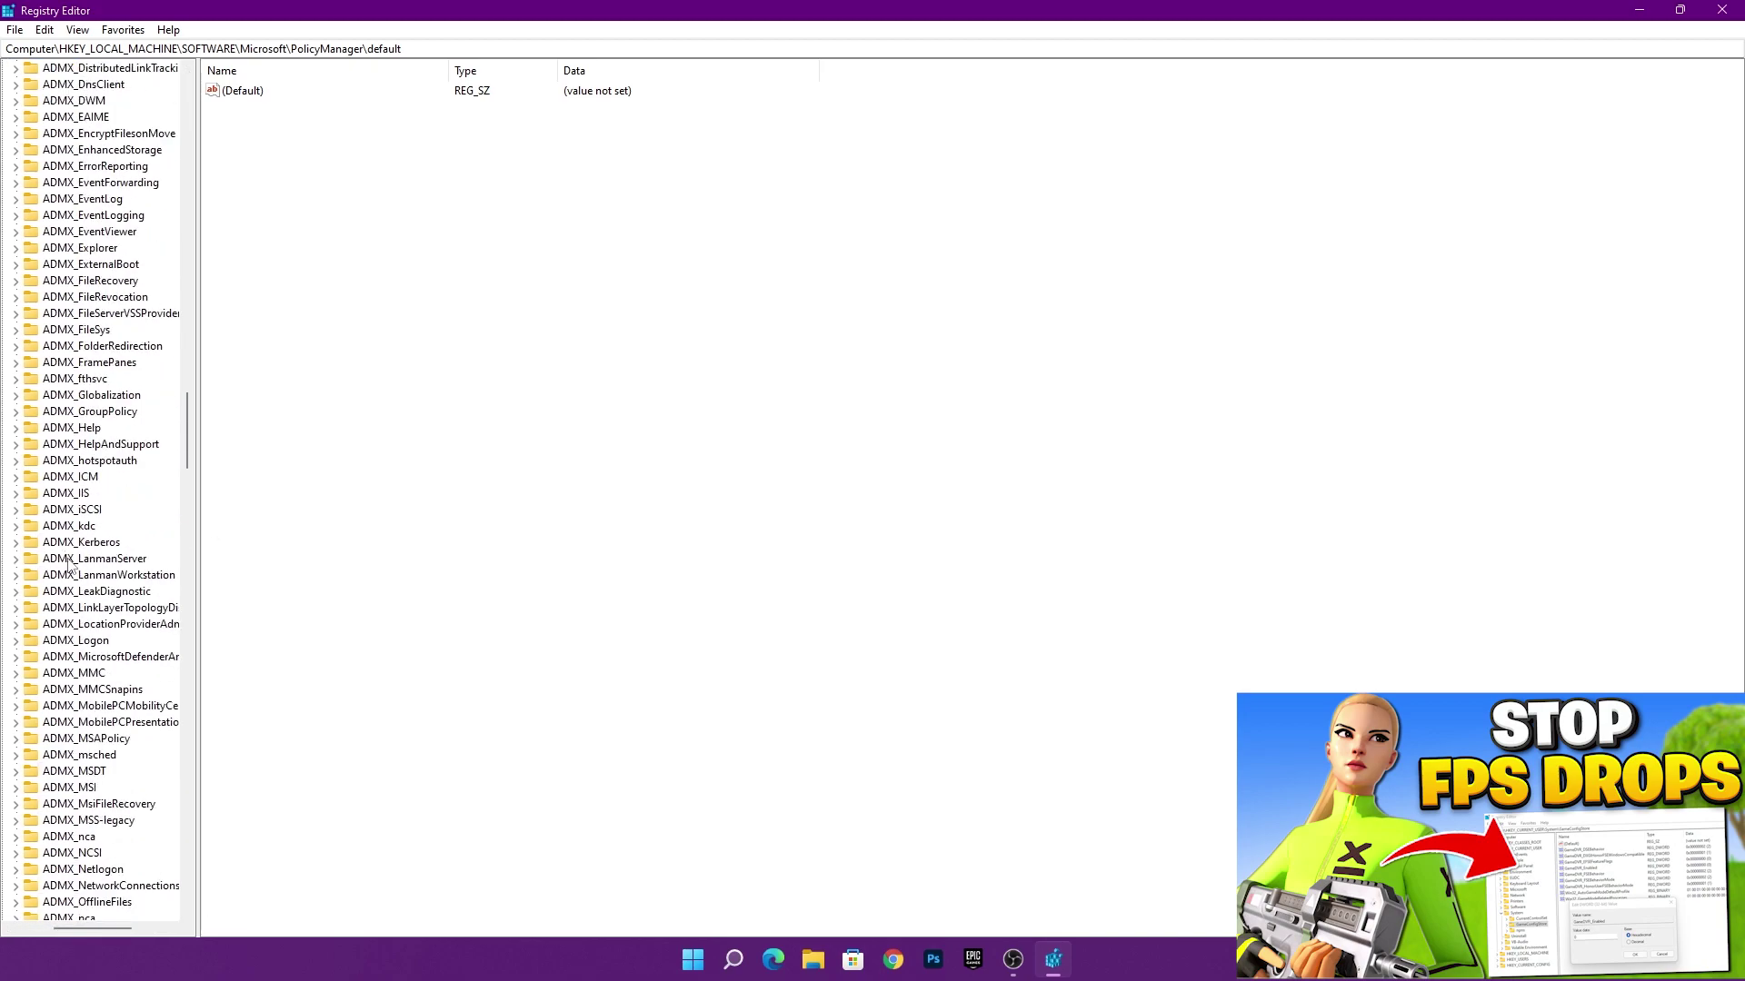
{"action": "scroll", "coordinate": [70, 577], "scroll_direction": "down", "scroll_amount": 20}
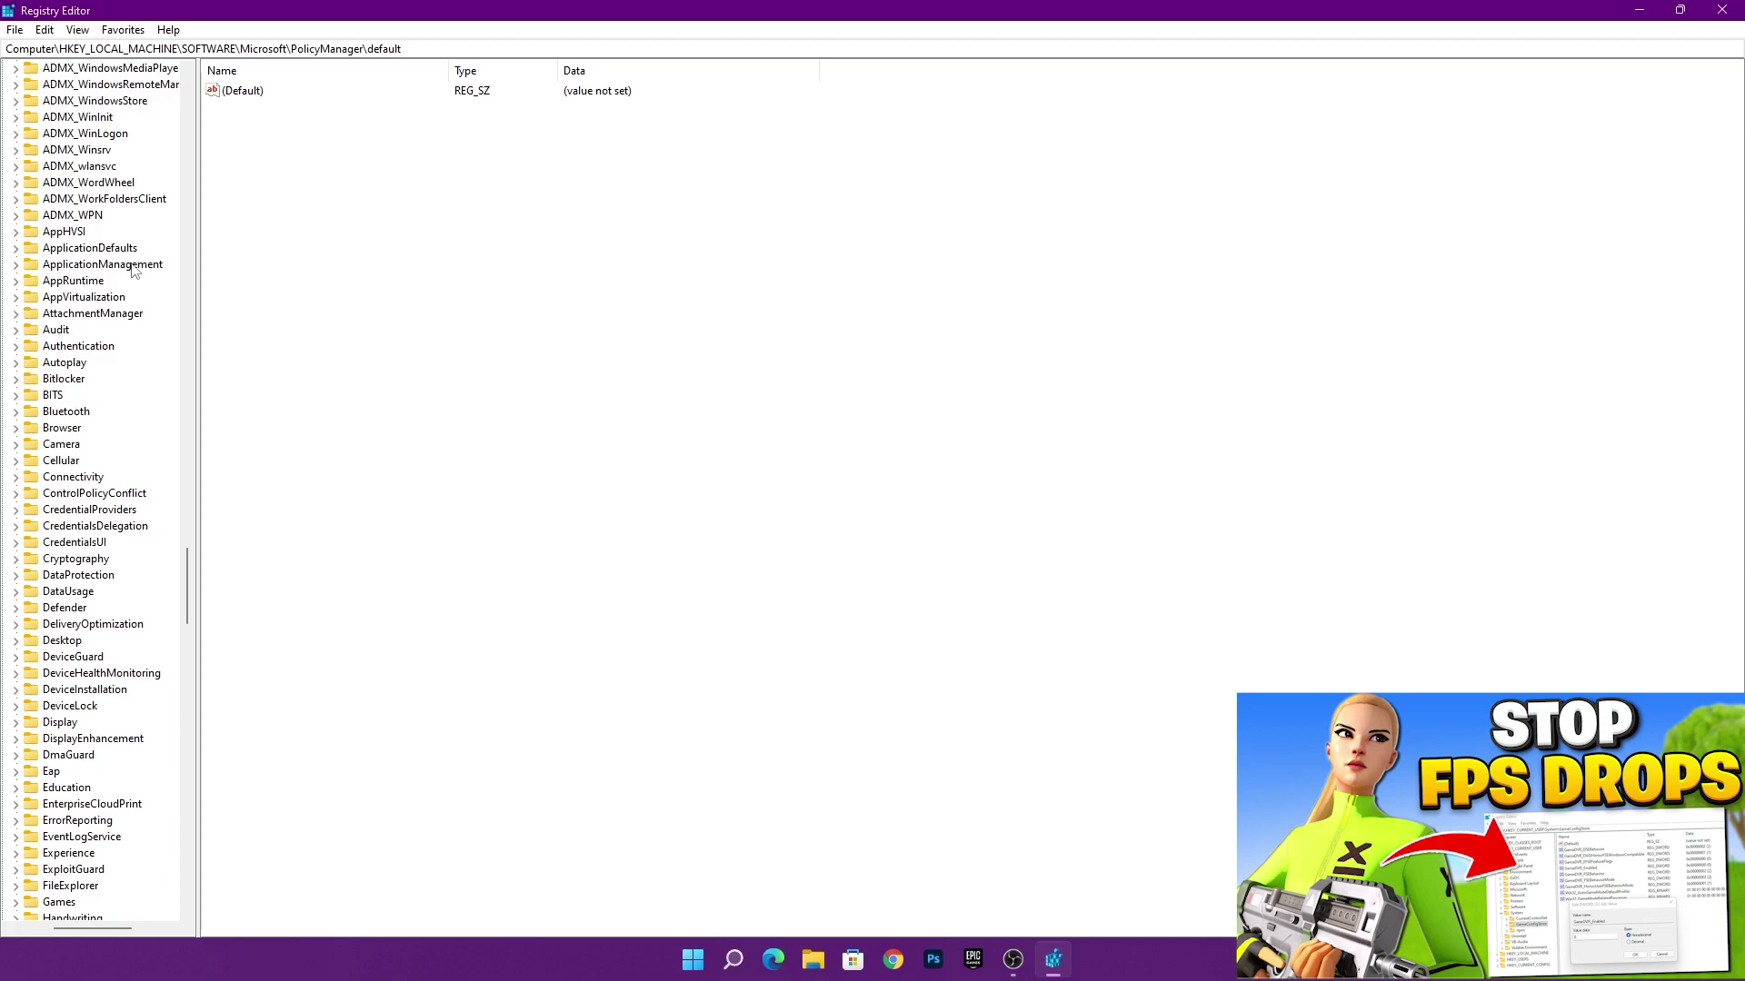
{"action": "left_click", "coordinate": [15, 266]}
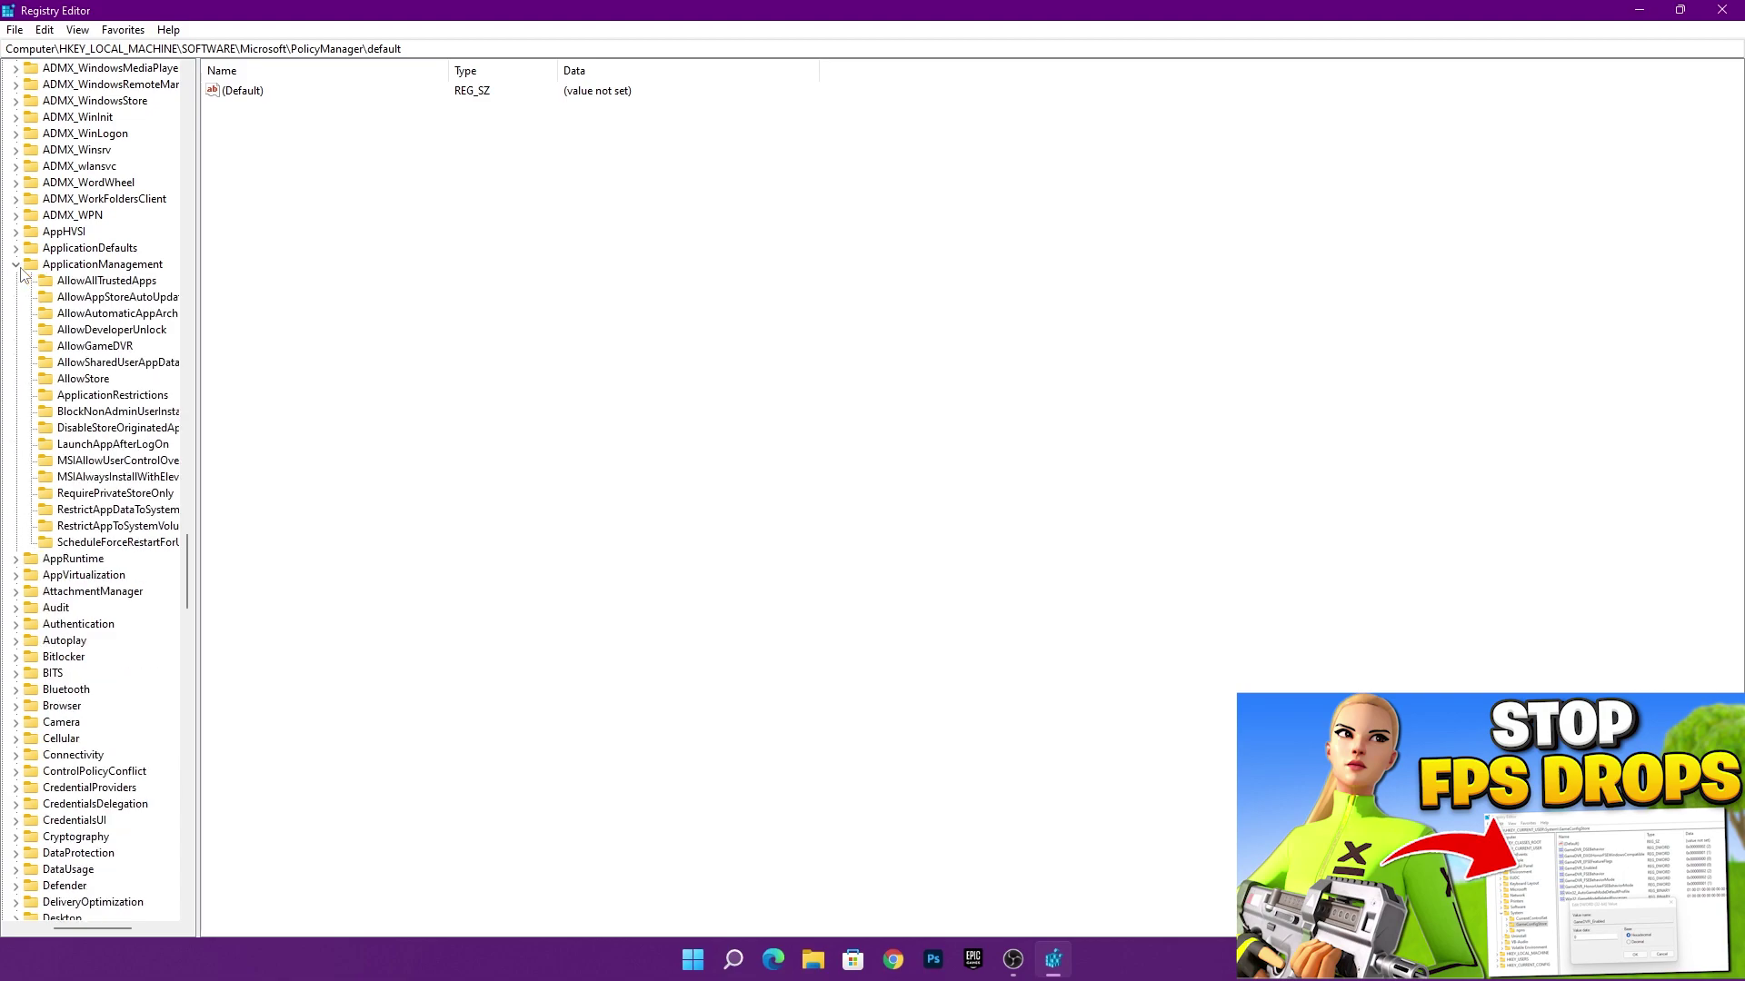
{"action": "left_click", "coordinate": [96, 347]}
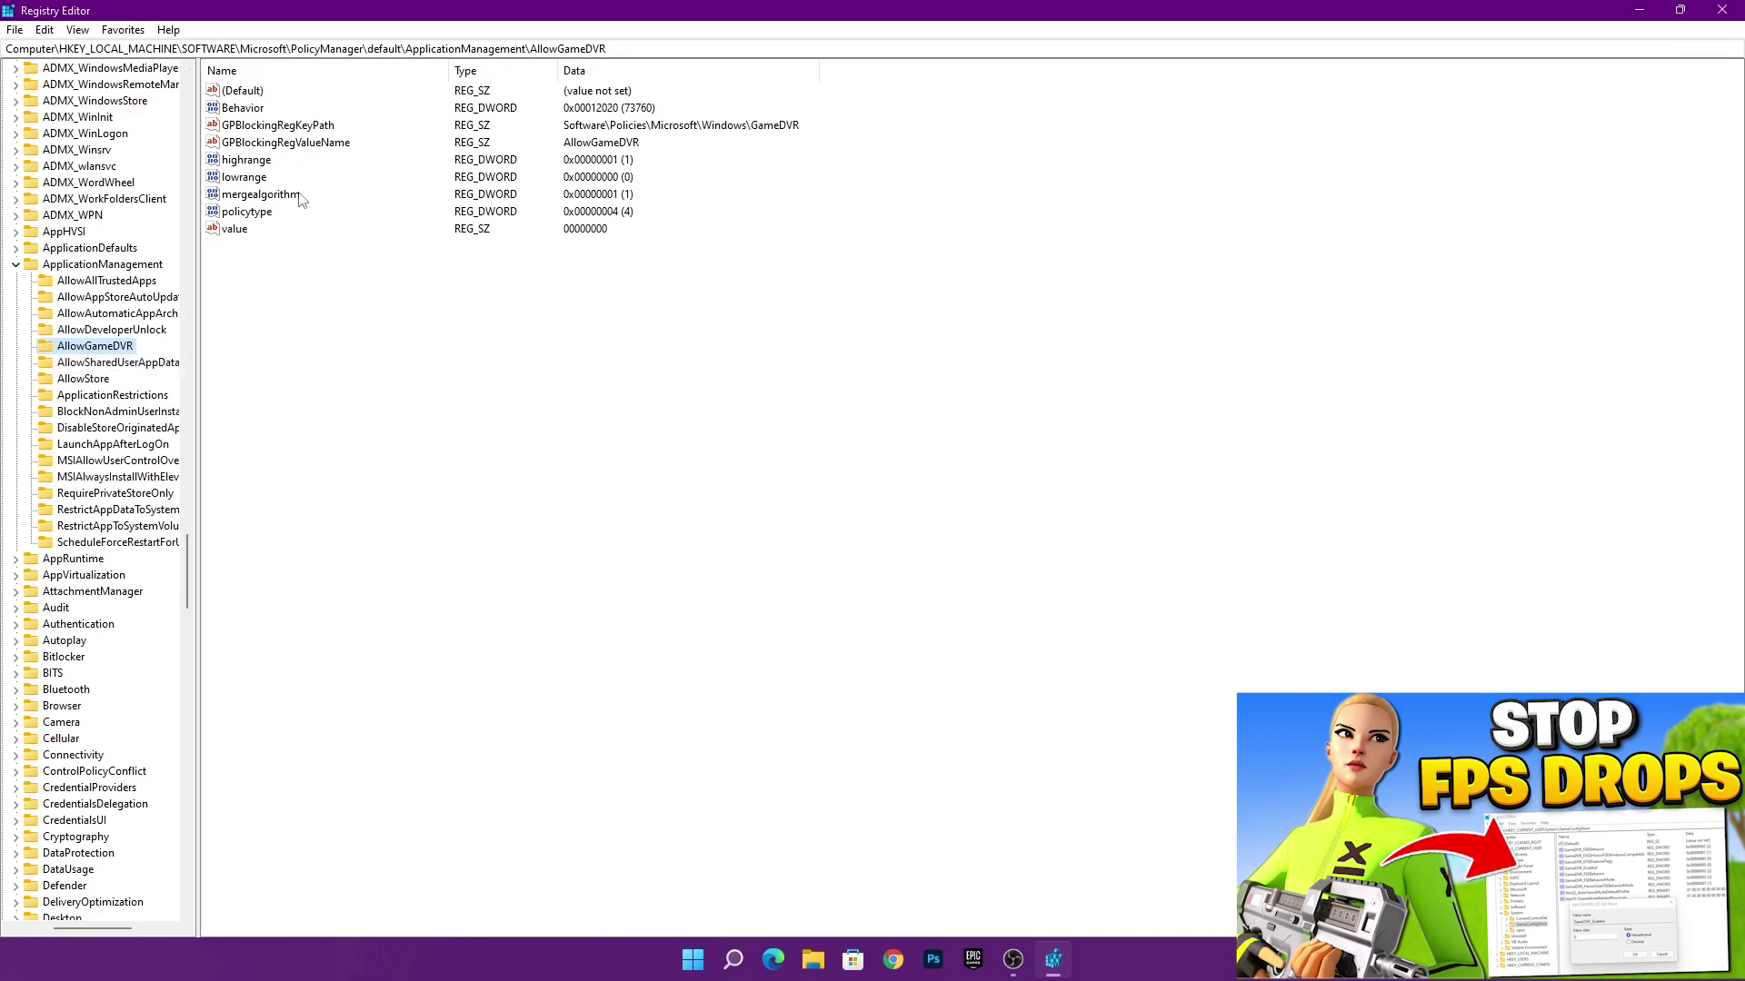
- Set the AllowGameDVR key's "value" string to 0 and leave Registry Editor for the desktop
{"action": "right_click", "coordinate": [231, 229]}
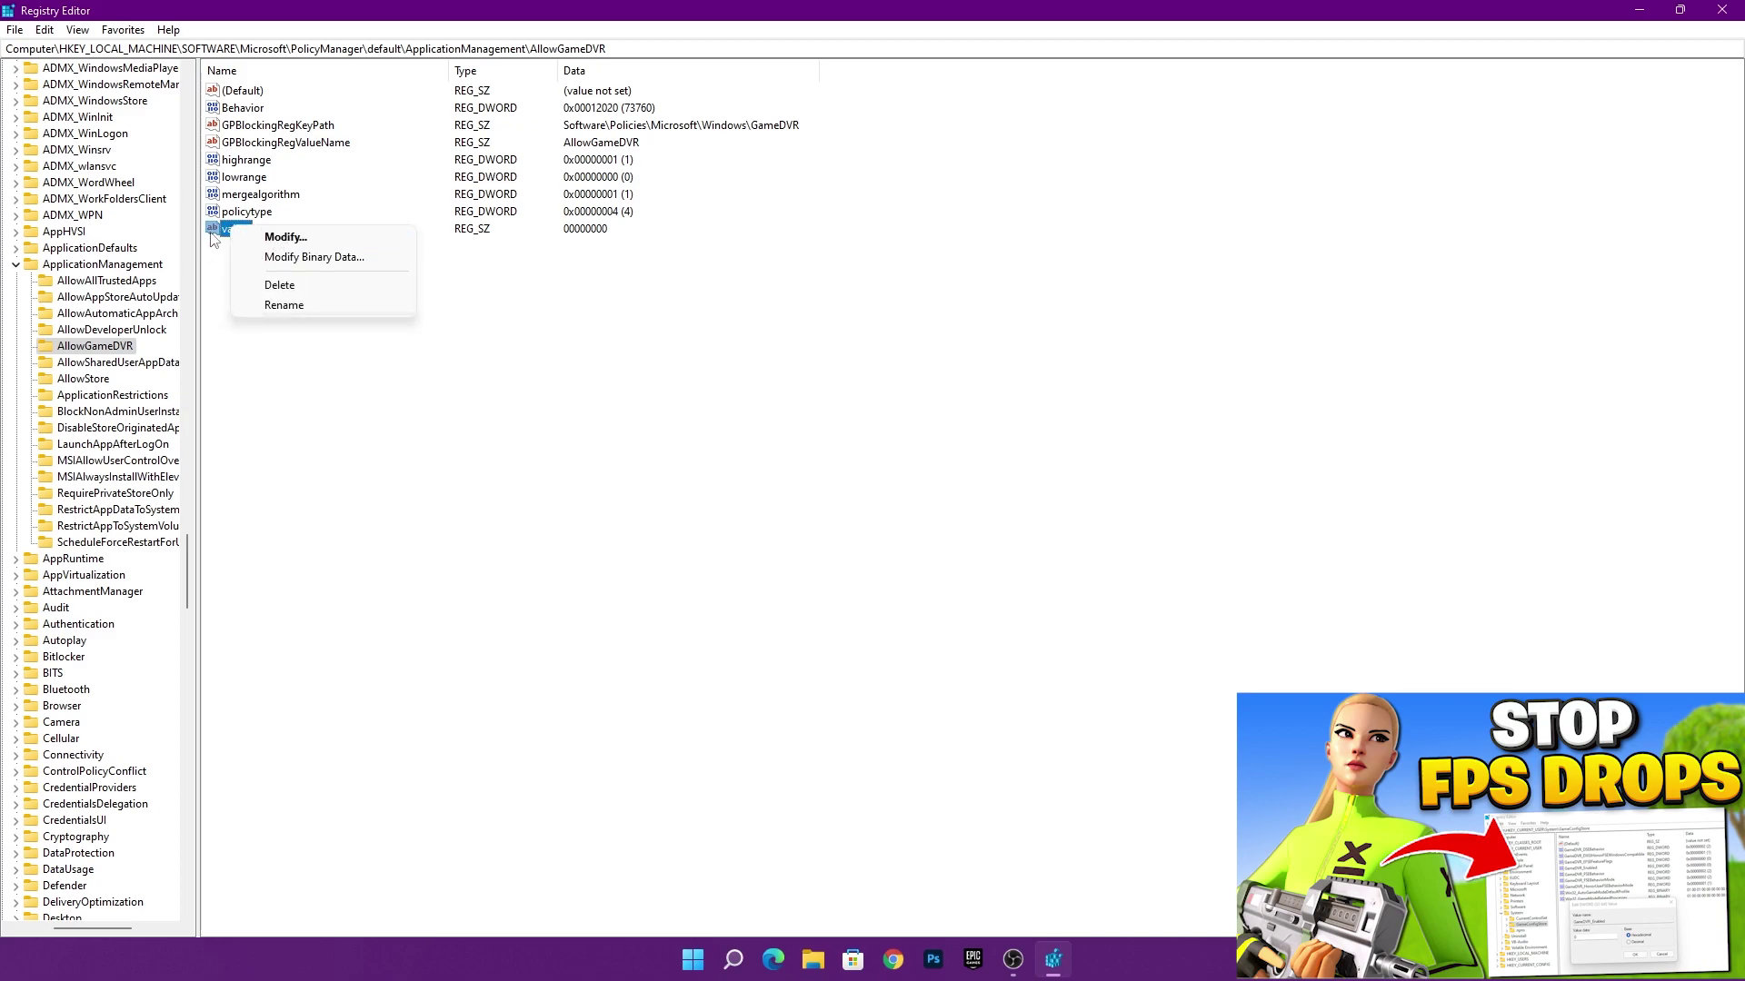
{"action": "left_click", "coordinate": [270, 236]}
{"action": "left_click_drag", "start_coordinate": [141, 89], "coordinate": [535, 196]}
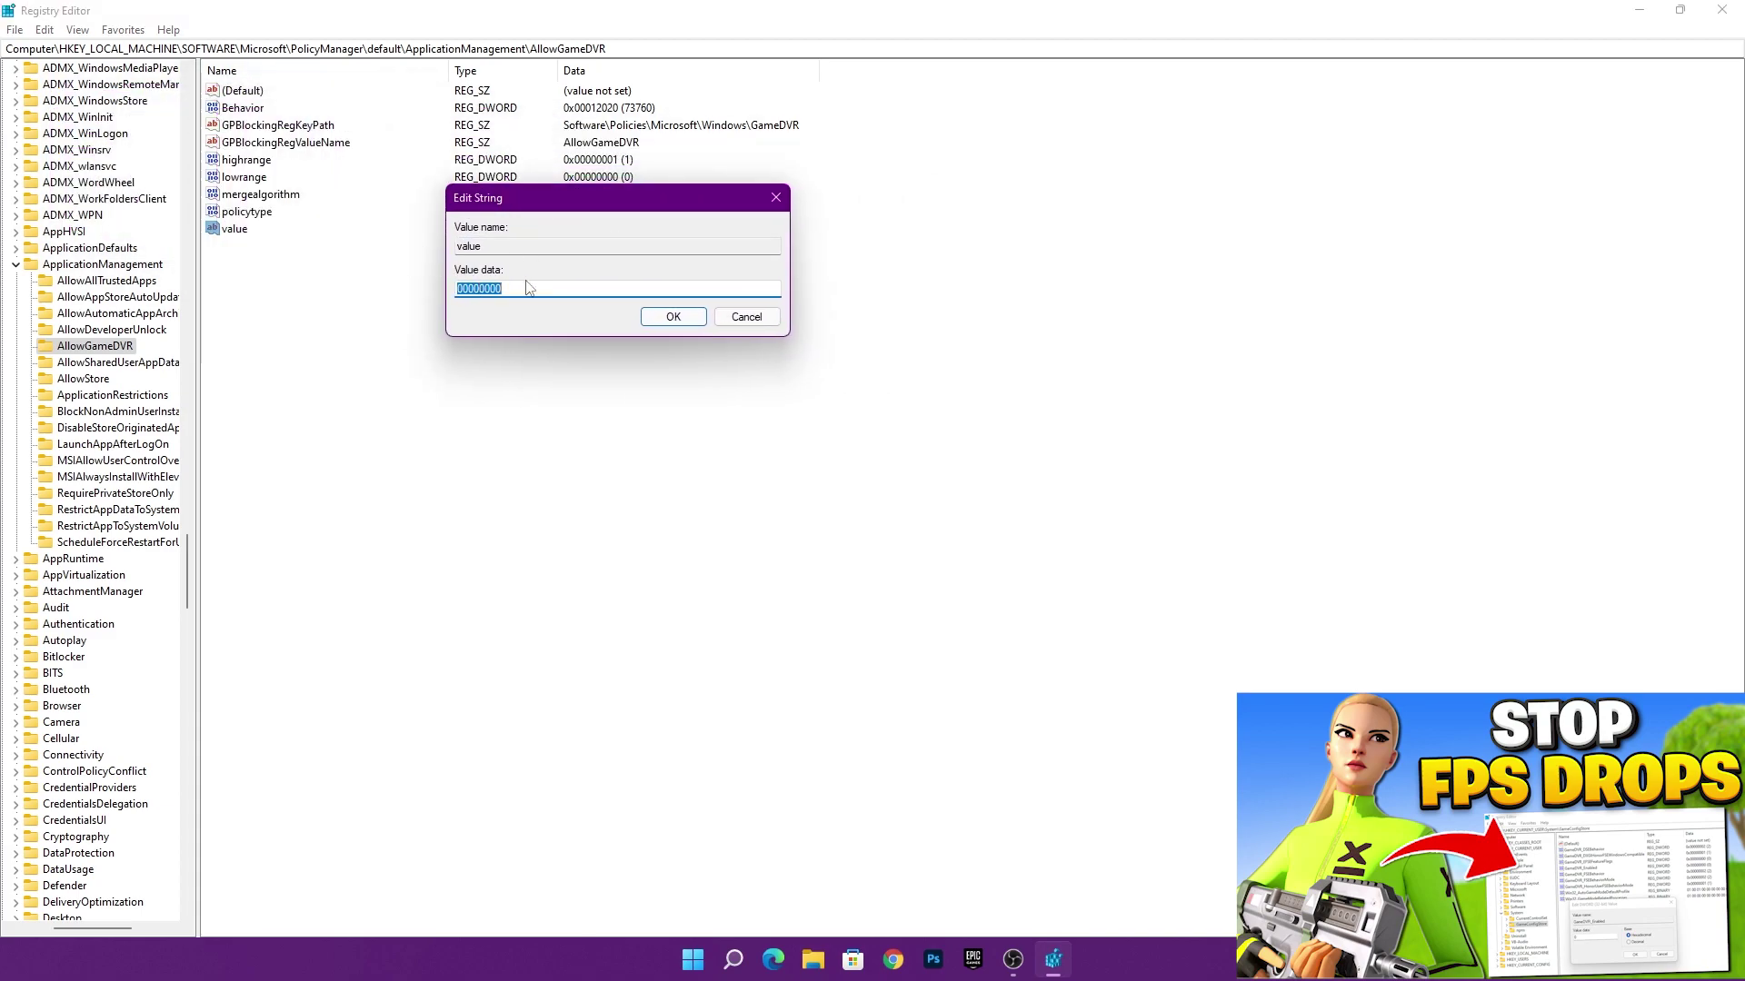
{"action": "type", "text": "1"}
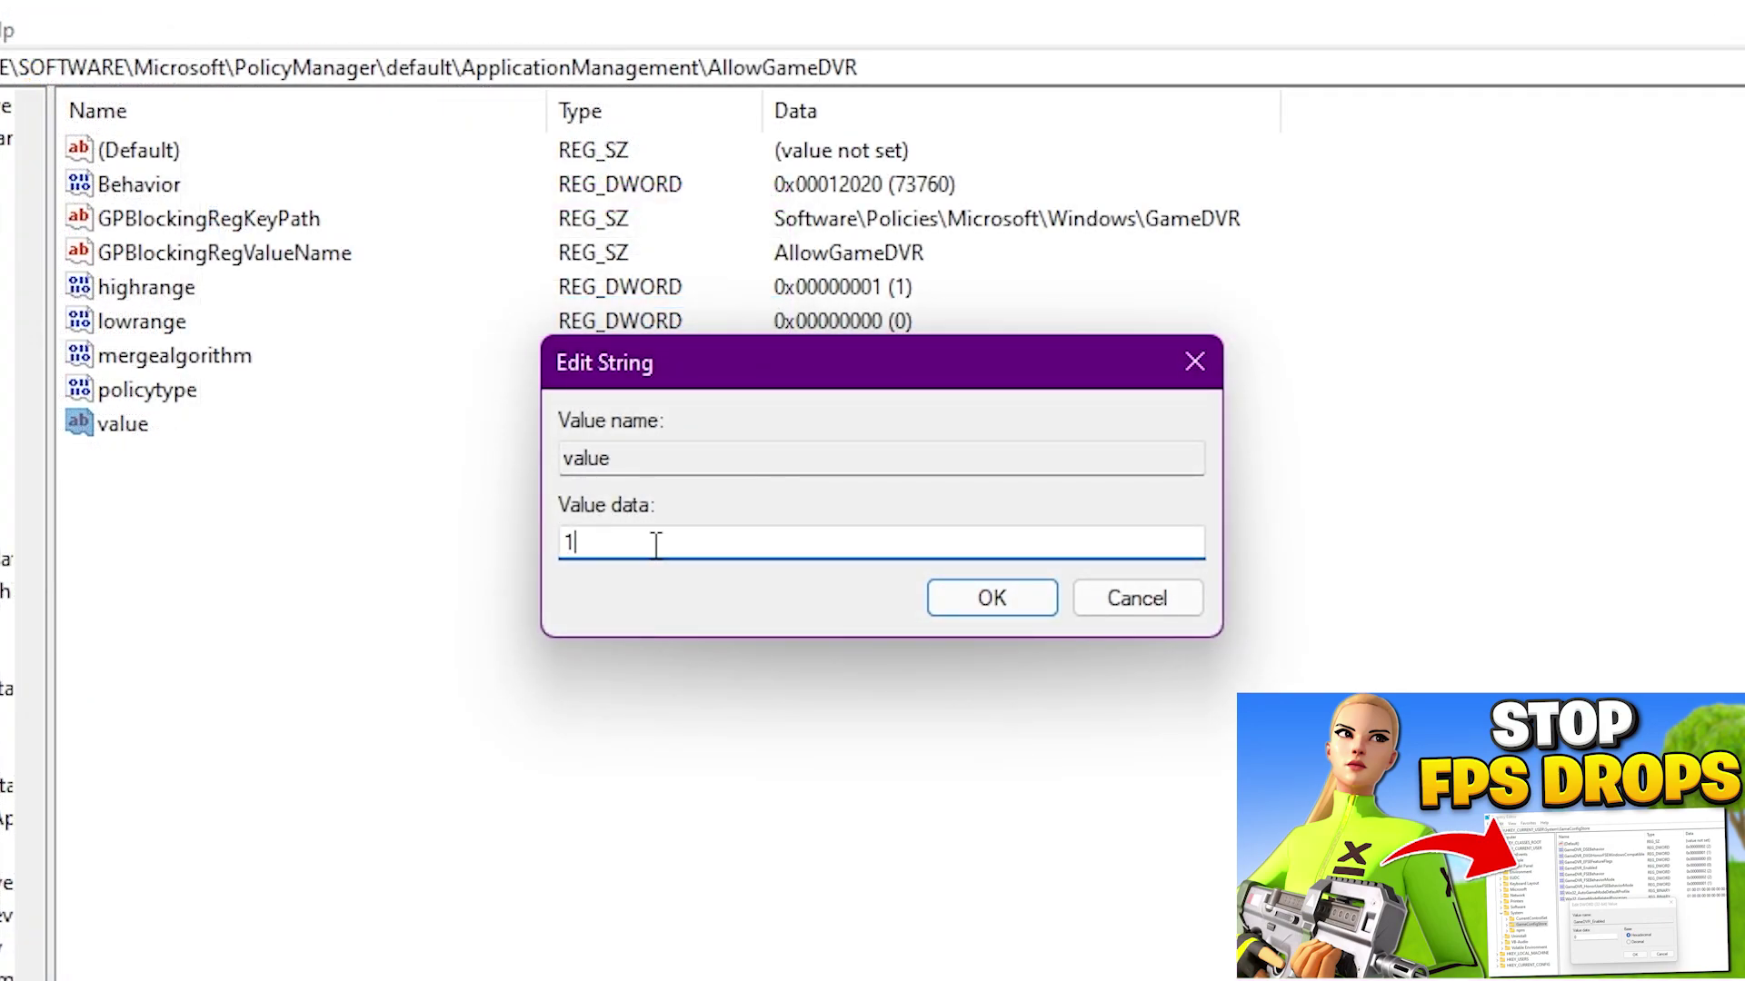
{"action": "type", "text": "10"}
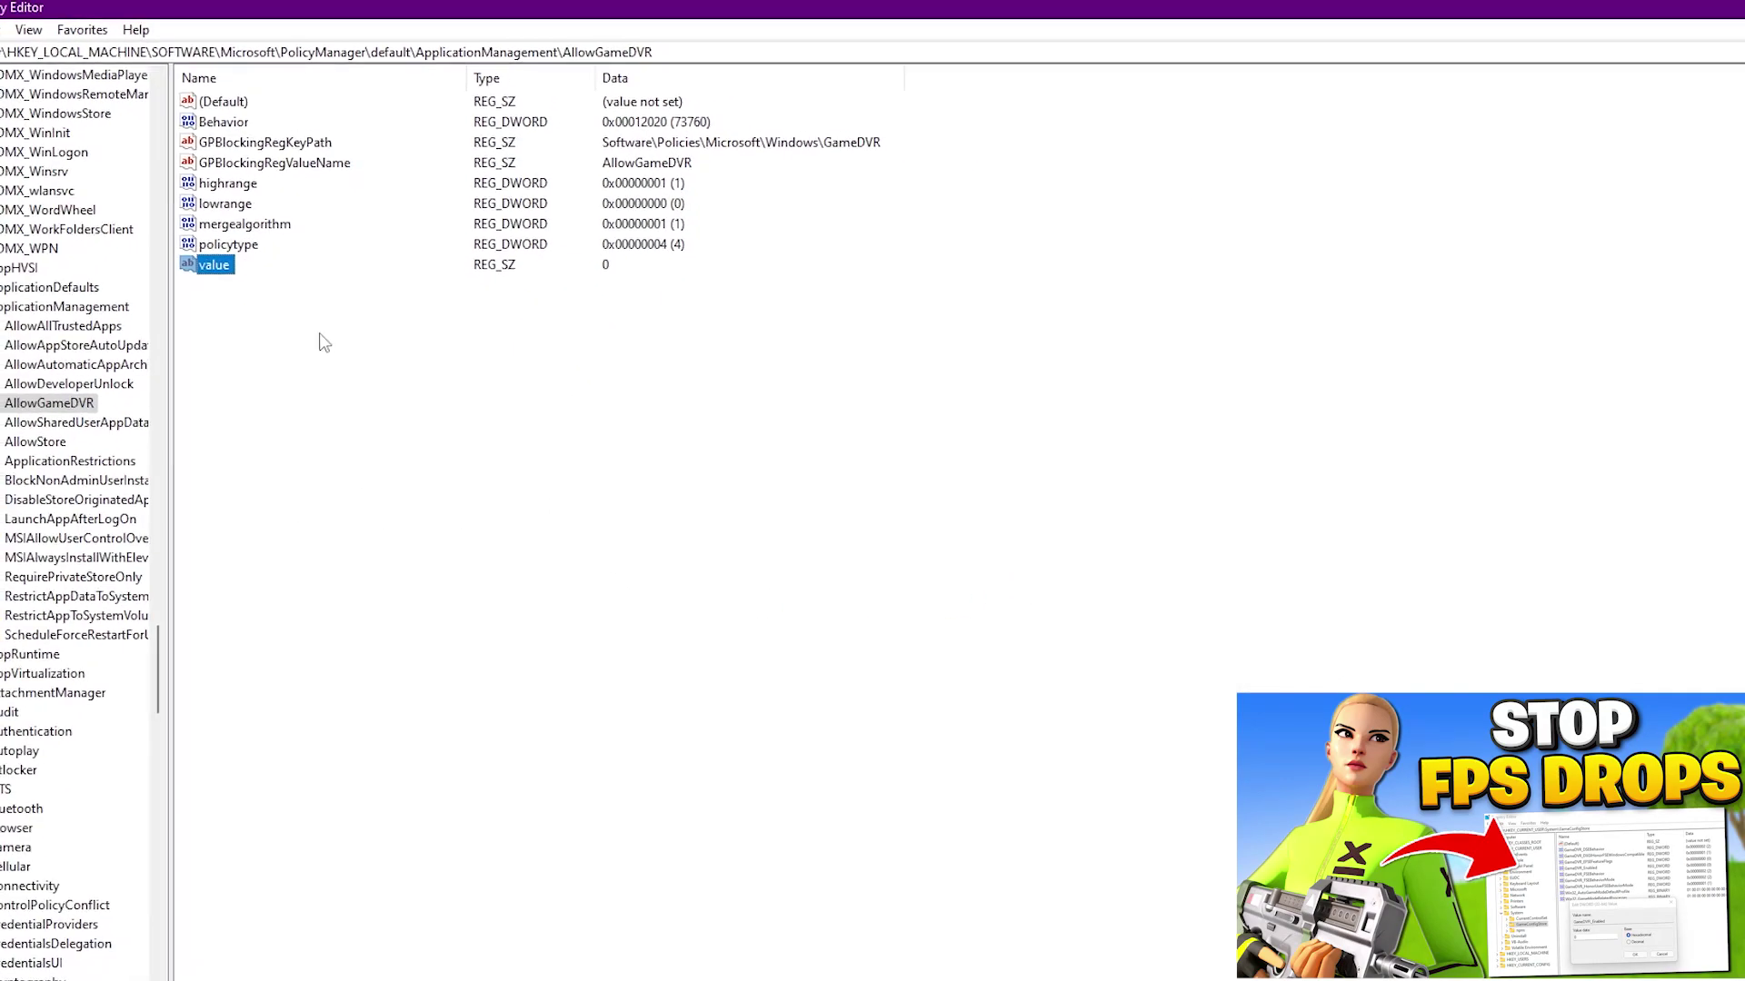
{"action": "left_click", "coordinate": [1632, 20]}
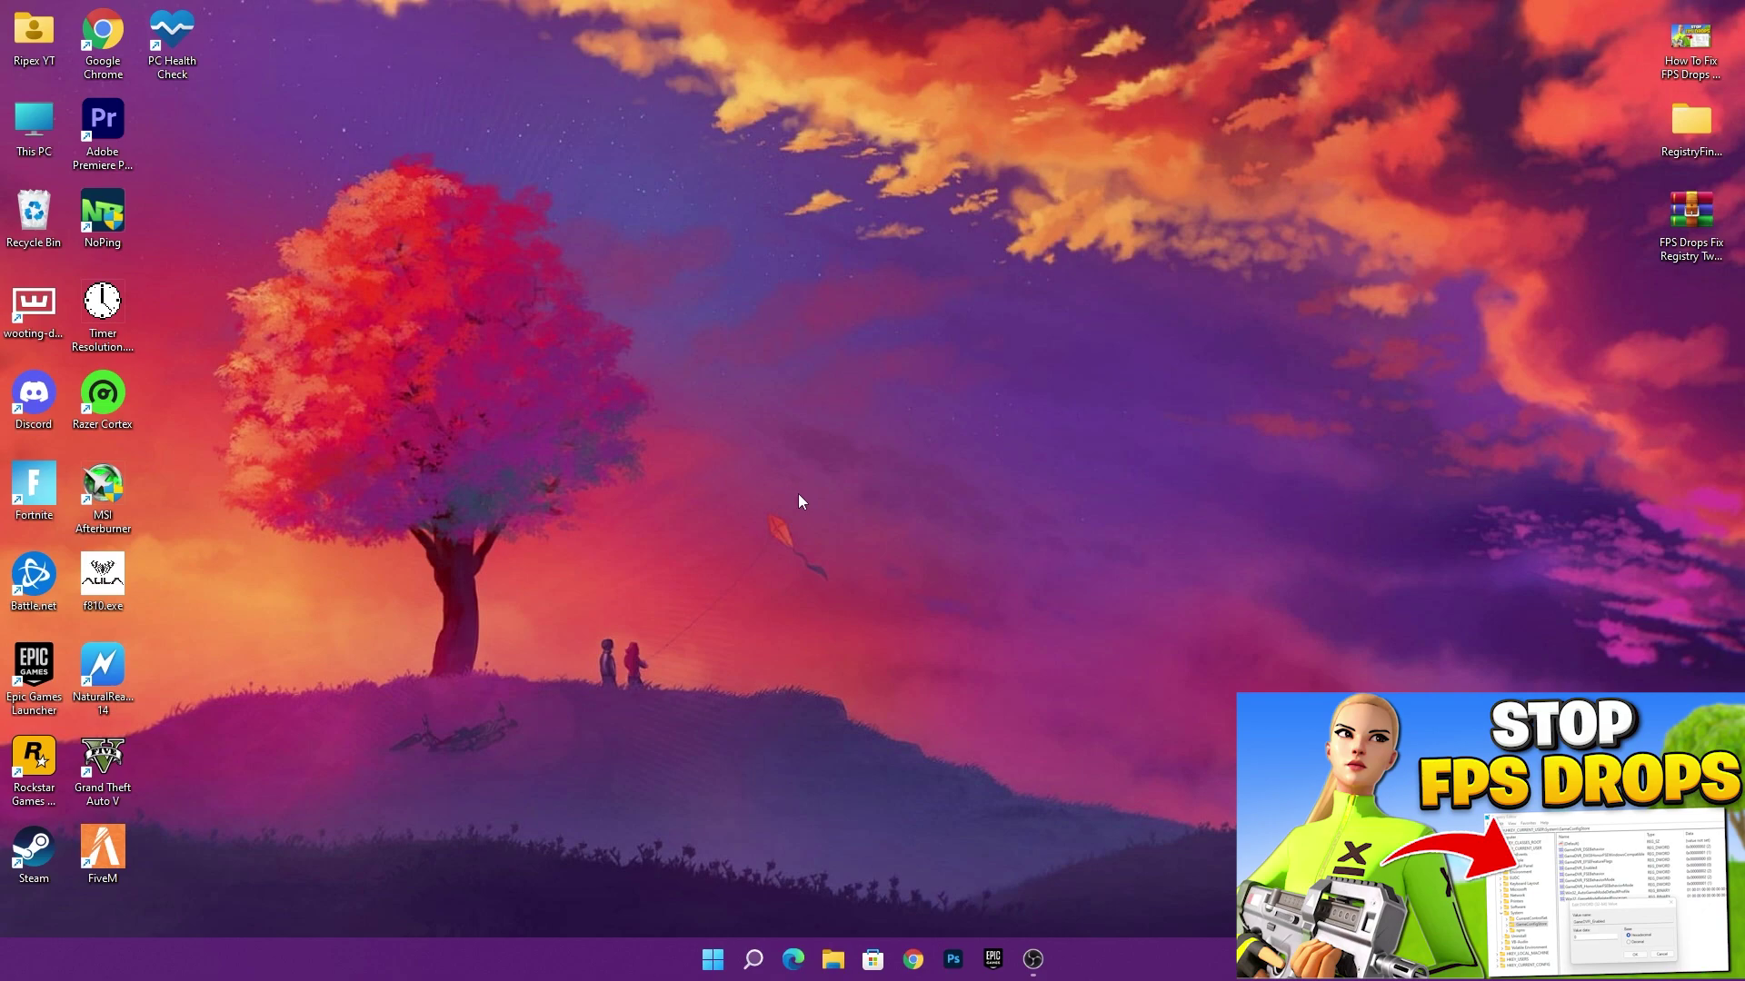
- Open the FPS Drops Fix Registry Tweaks archive in WinRAR, extract its folder to the desktop and close the archive
{"action": "left_click_drag", "start_coordinate": [978, 289], "coordinate": [1004, 352]}
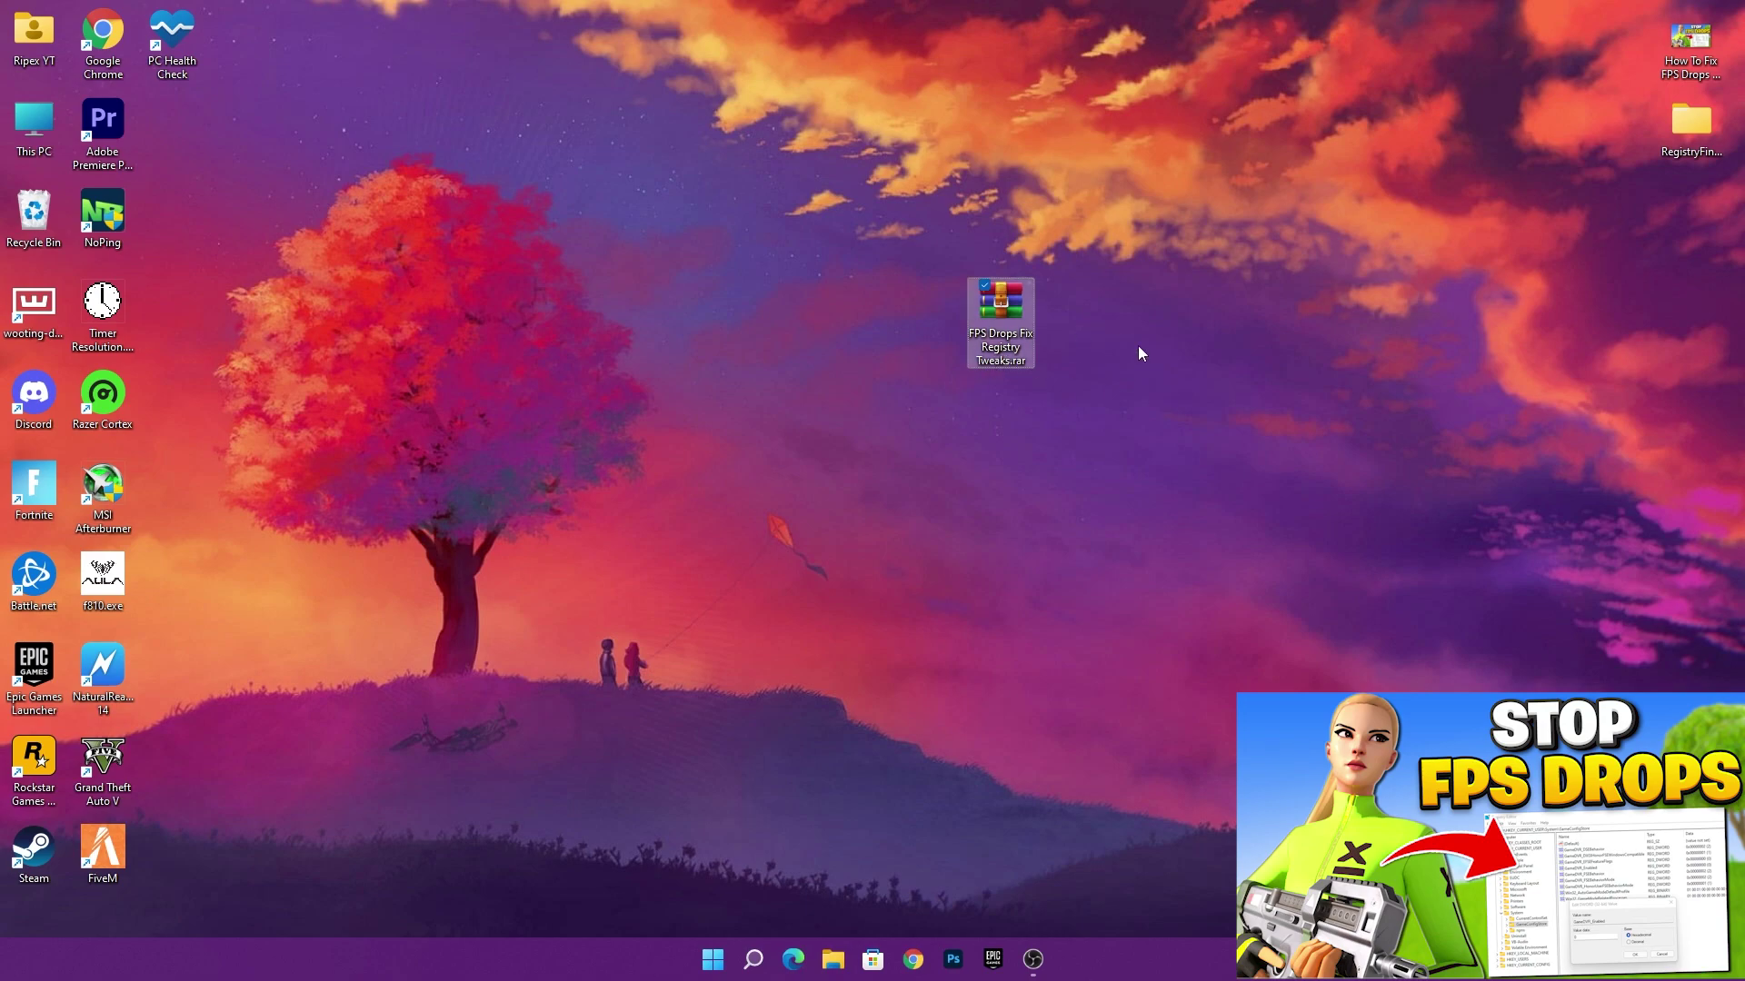
{"action": "double_click", "coordinate": [994, 309]}
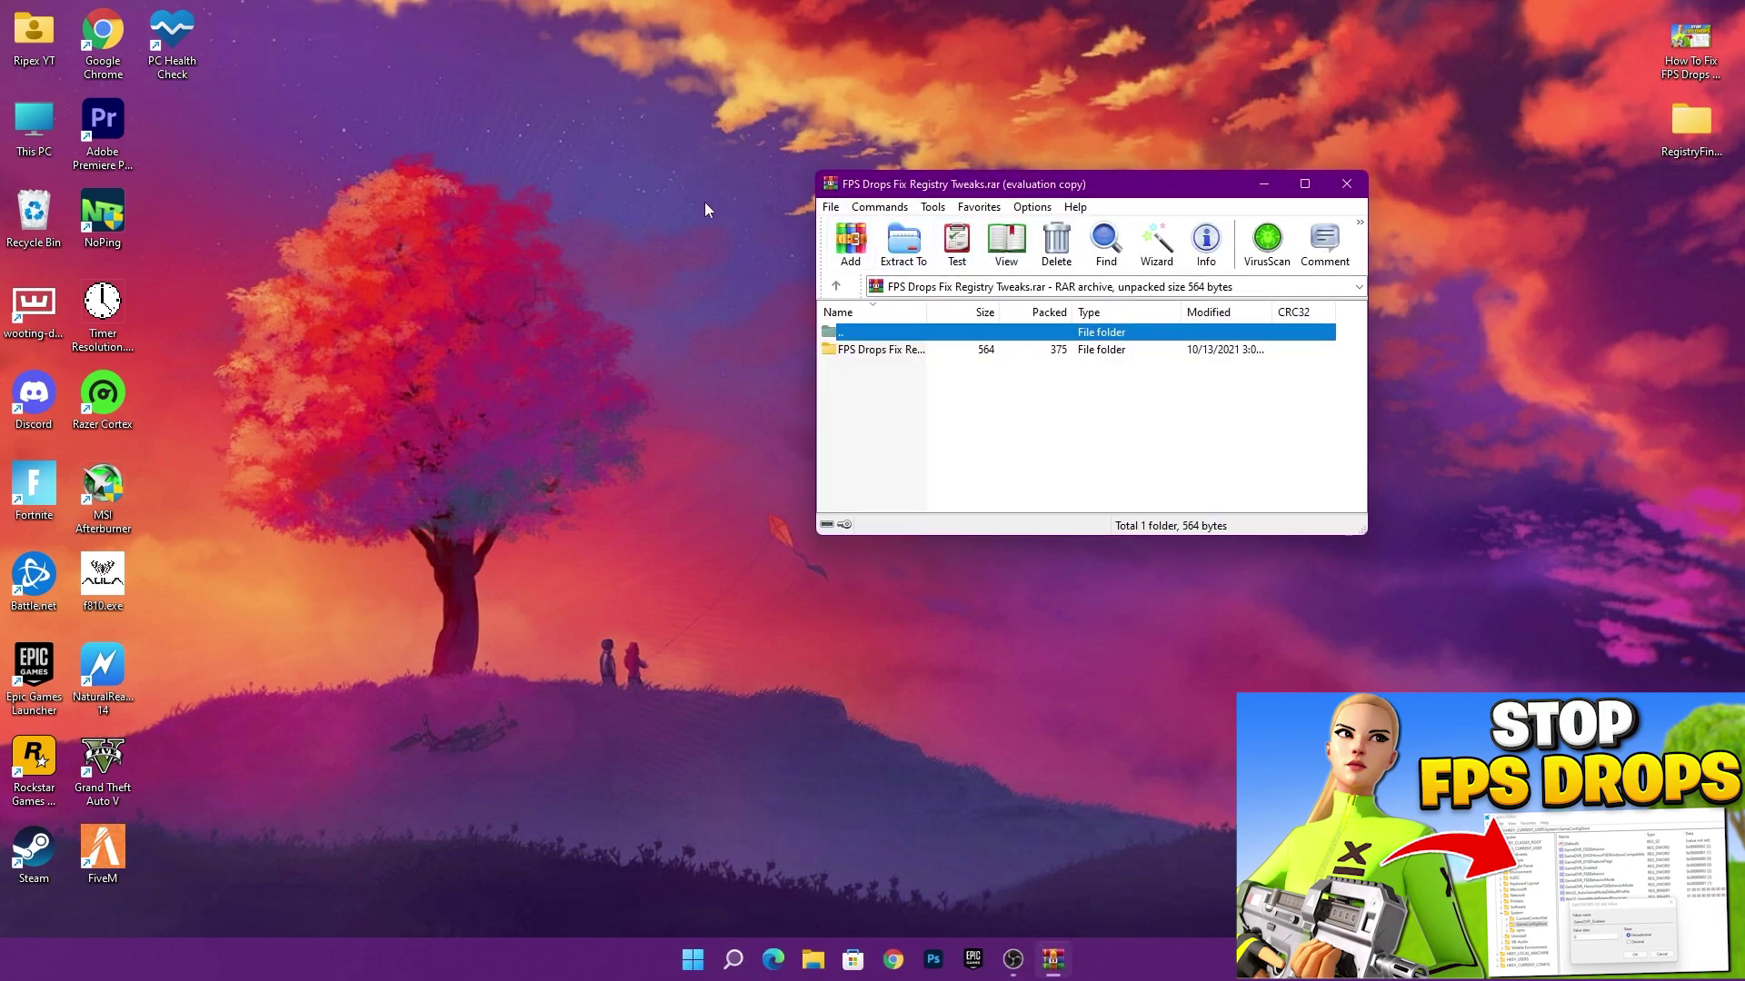
{"action": "left_click", "coordinate": [1186, 375]}
{"action": "left_click", "coordinate": [872, 349]}
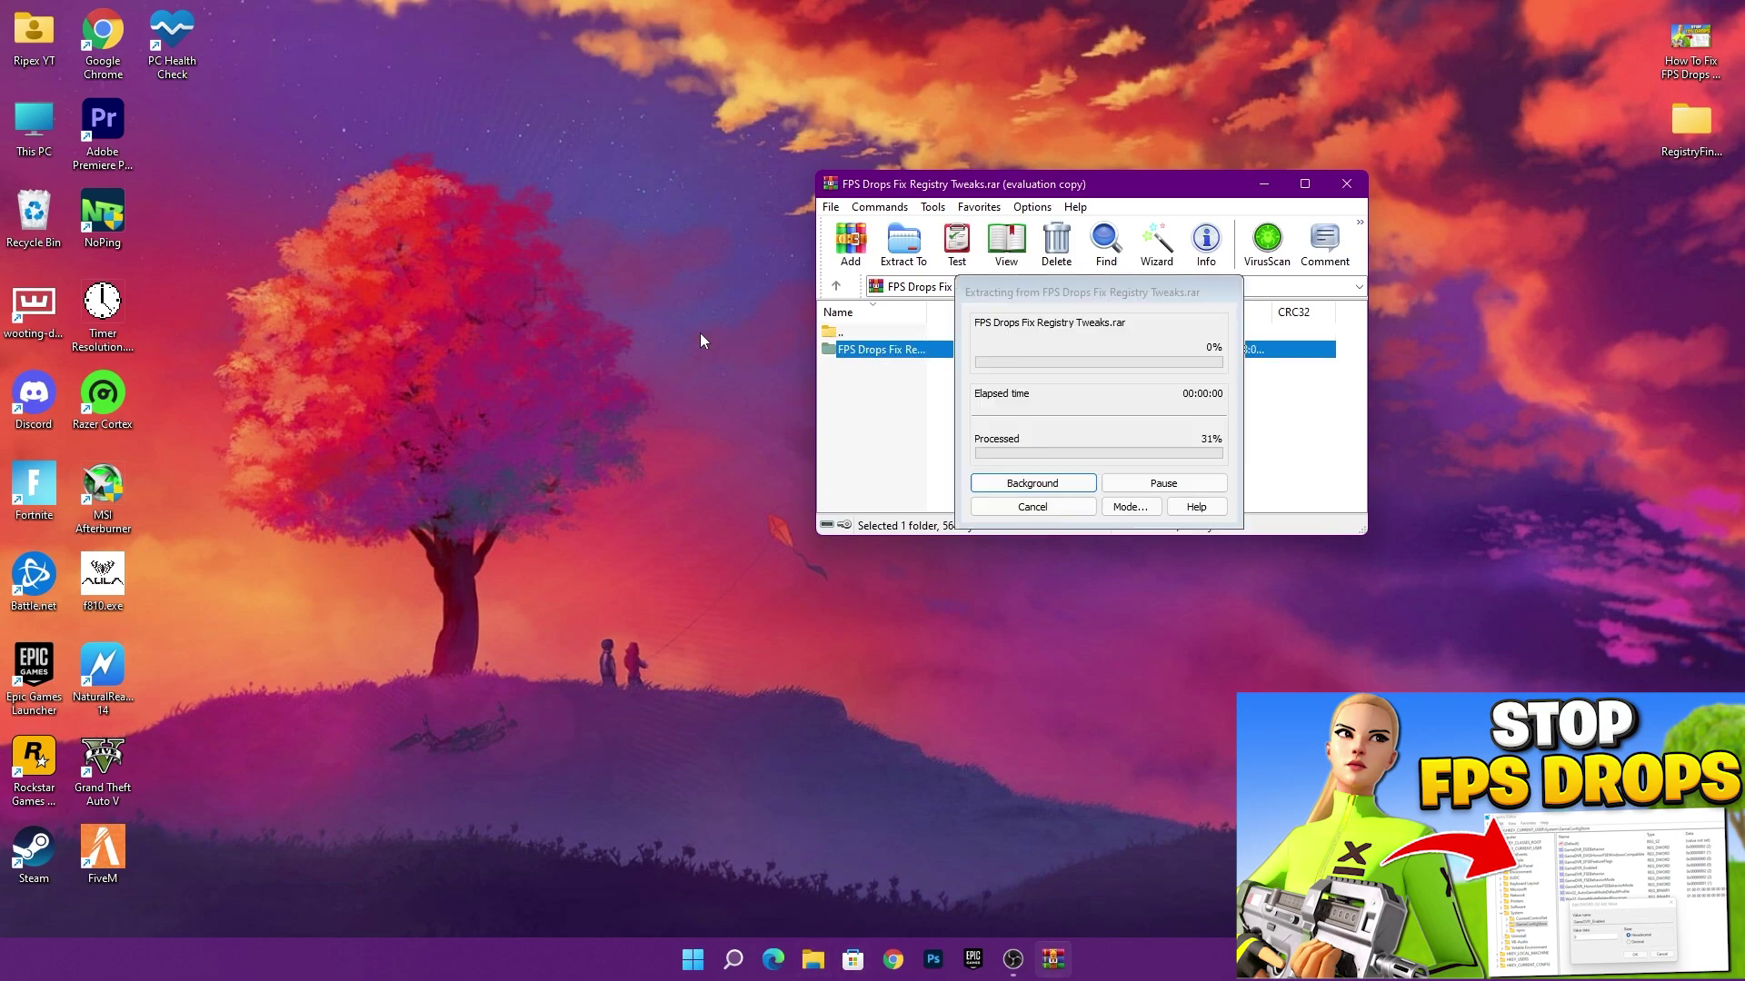
{"action": "left_click_drag", "start_coordinate": [700, 335], "coordinate": [704, 334]}
{"action": "left_click", "coordinate": [1347, 184]}
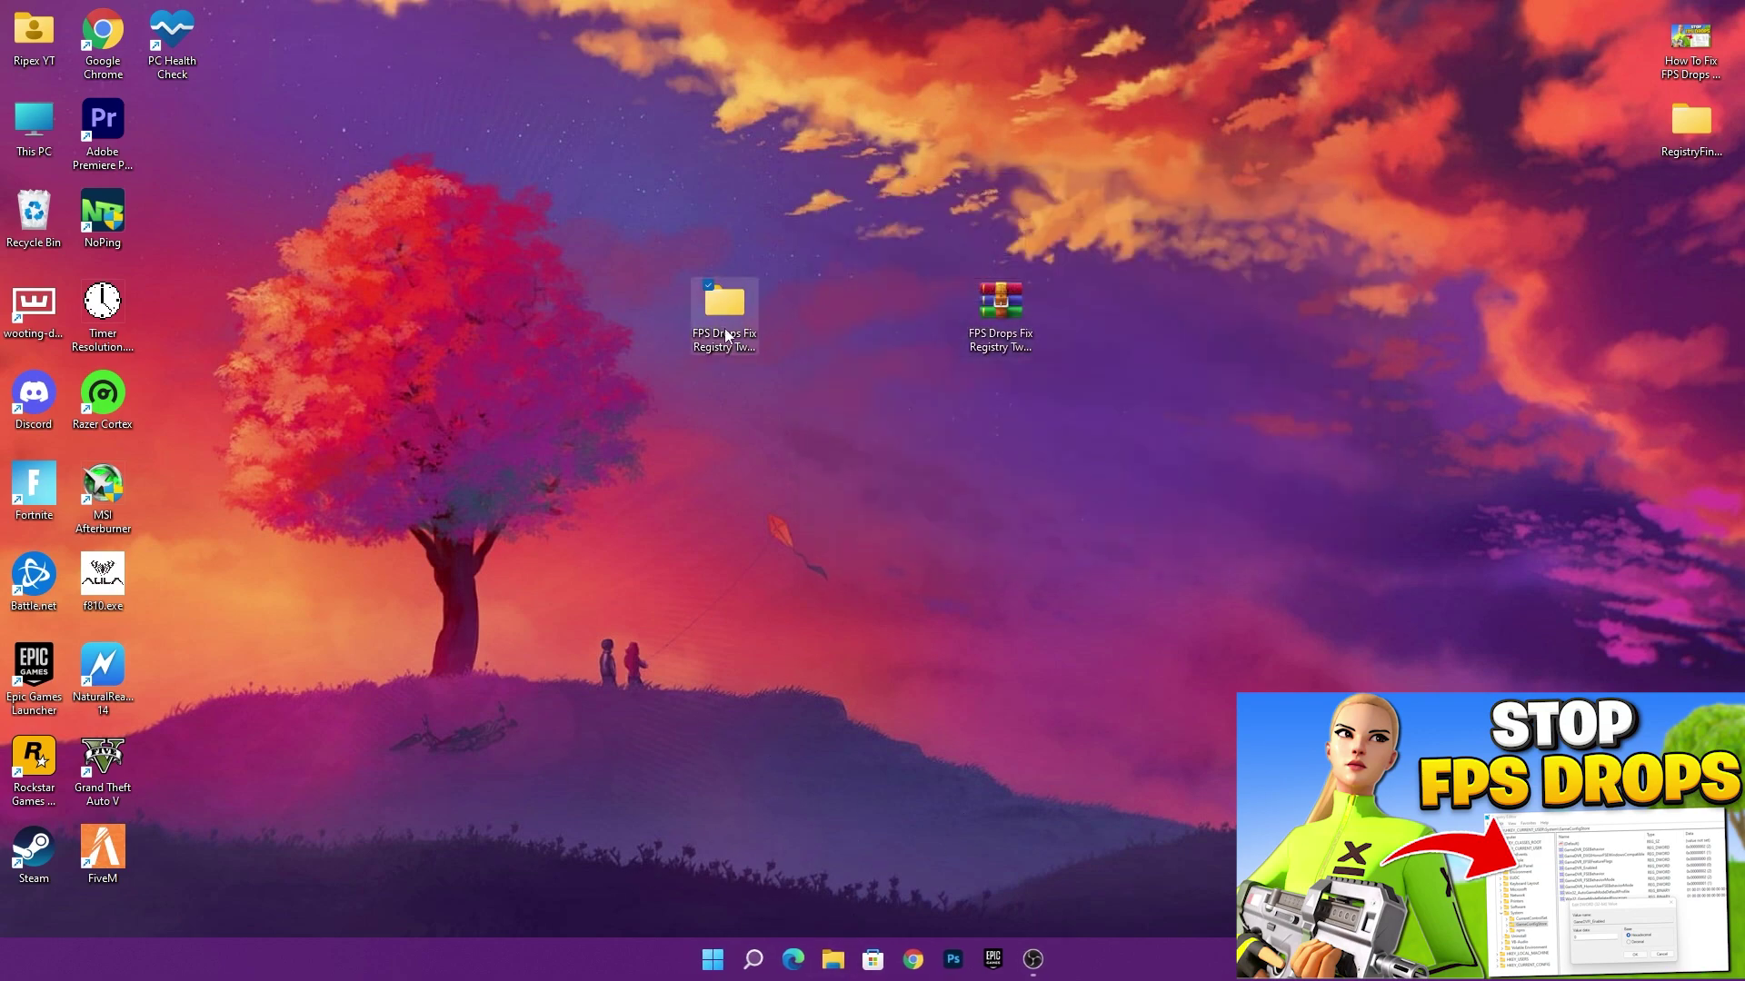
- Open the extracted FPS Drops Fix Registry Tweaks folder and inspect the contents of GameDVR_Enabled.reg in Notepad, closing it again
{"action": "double_click", "coordinate": [732, 313]}
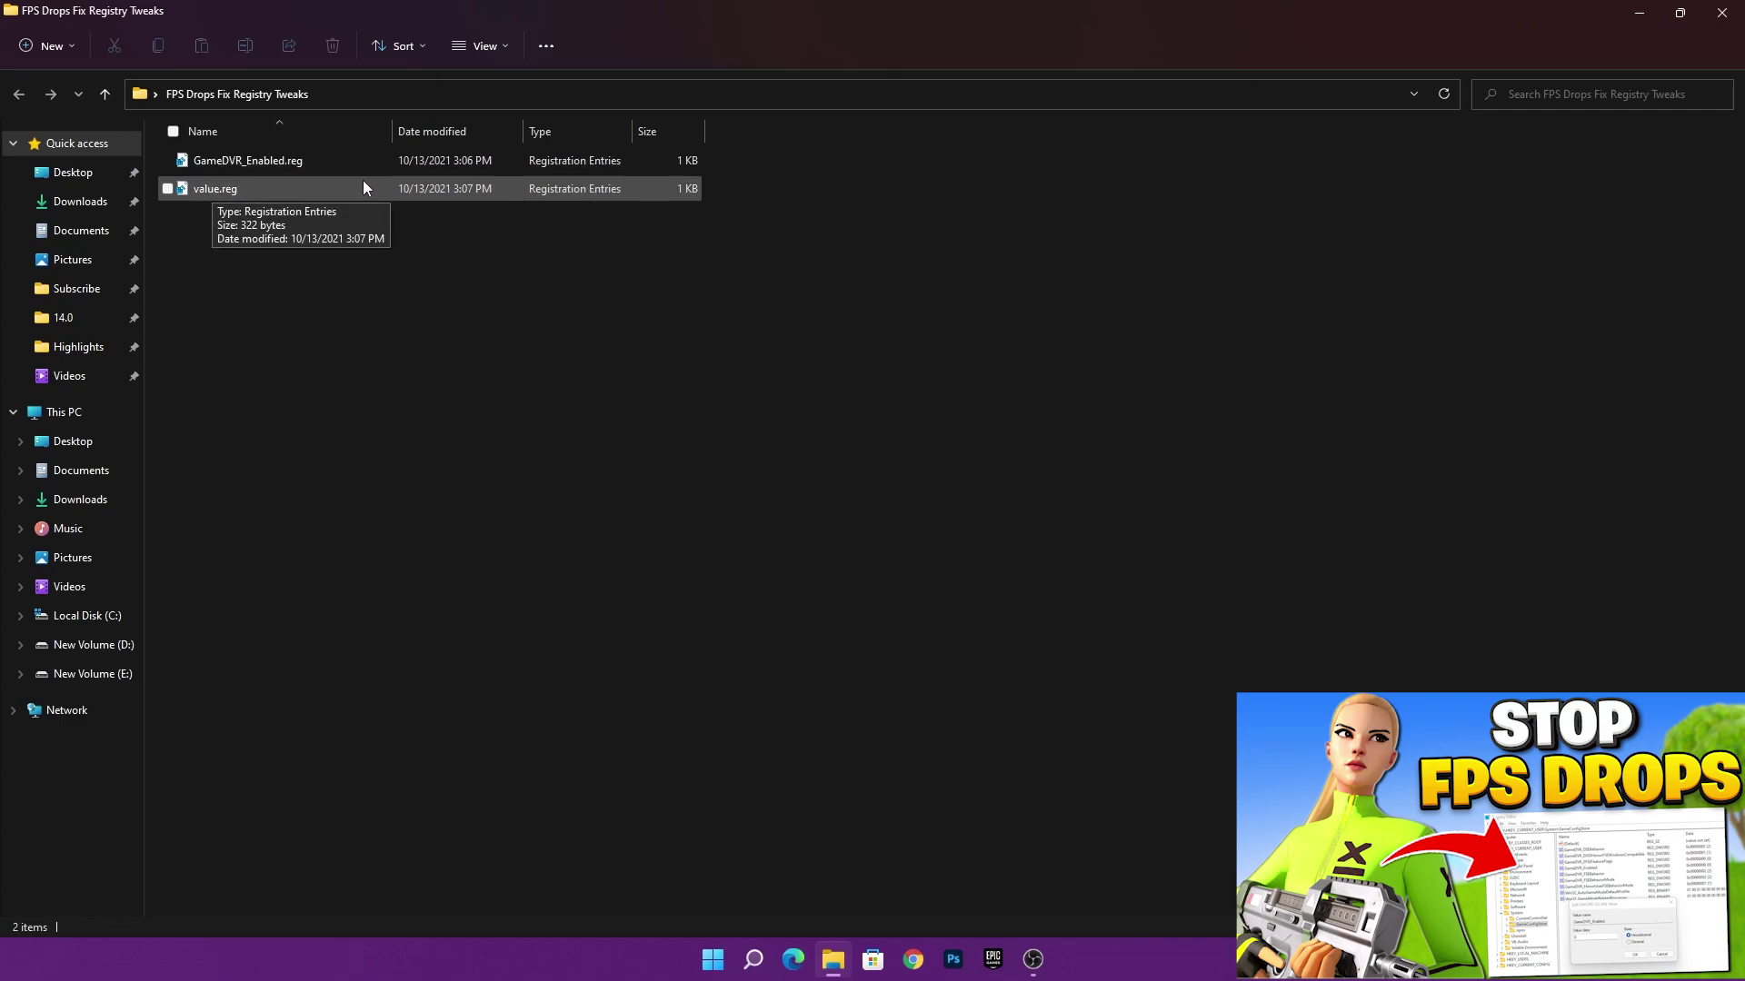
{"action": "right_click", "coordinate": [220, 157]}
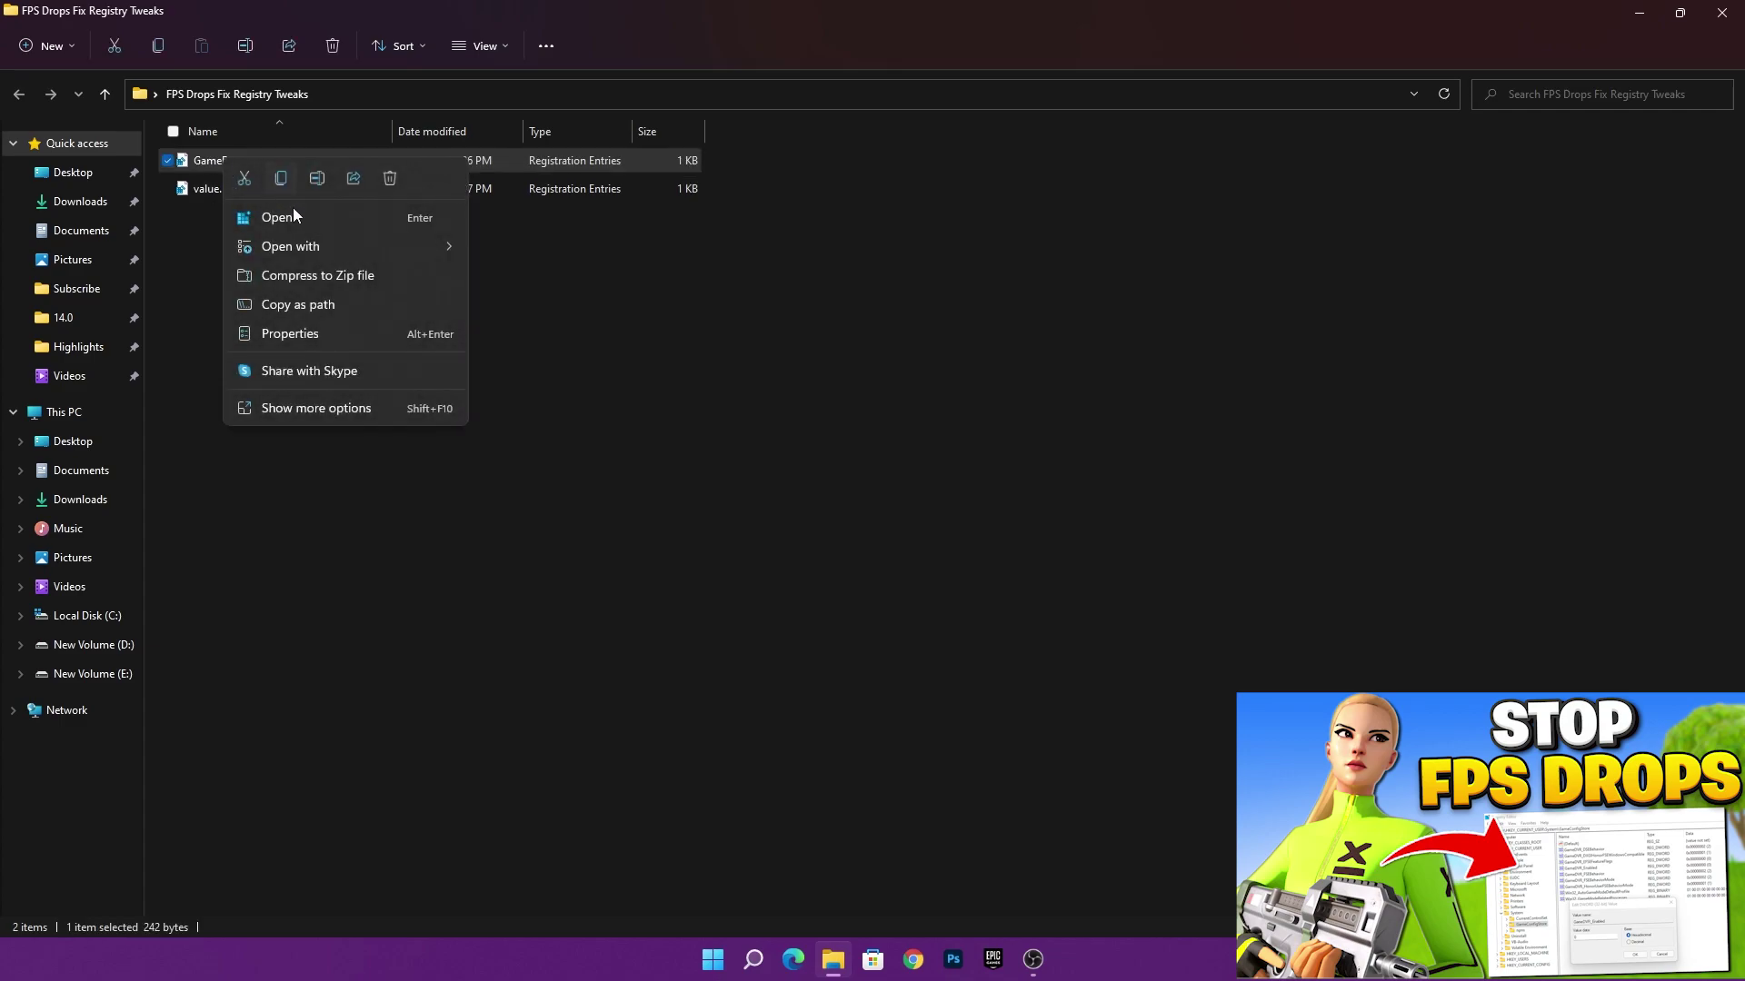
{"action": "mouse_move", "coordinate": [315, 247]}
{"action": "left_click", "coordinate": [565, 249]}
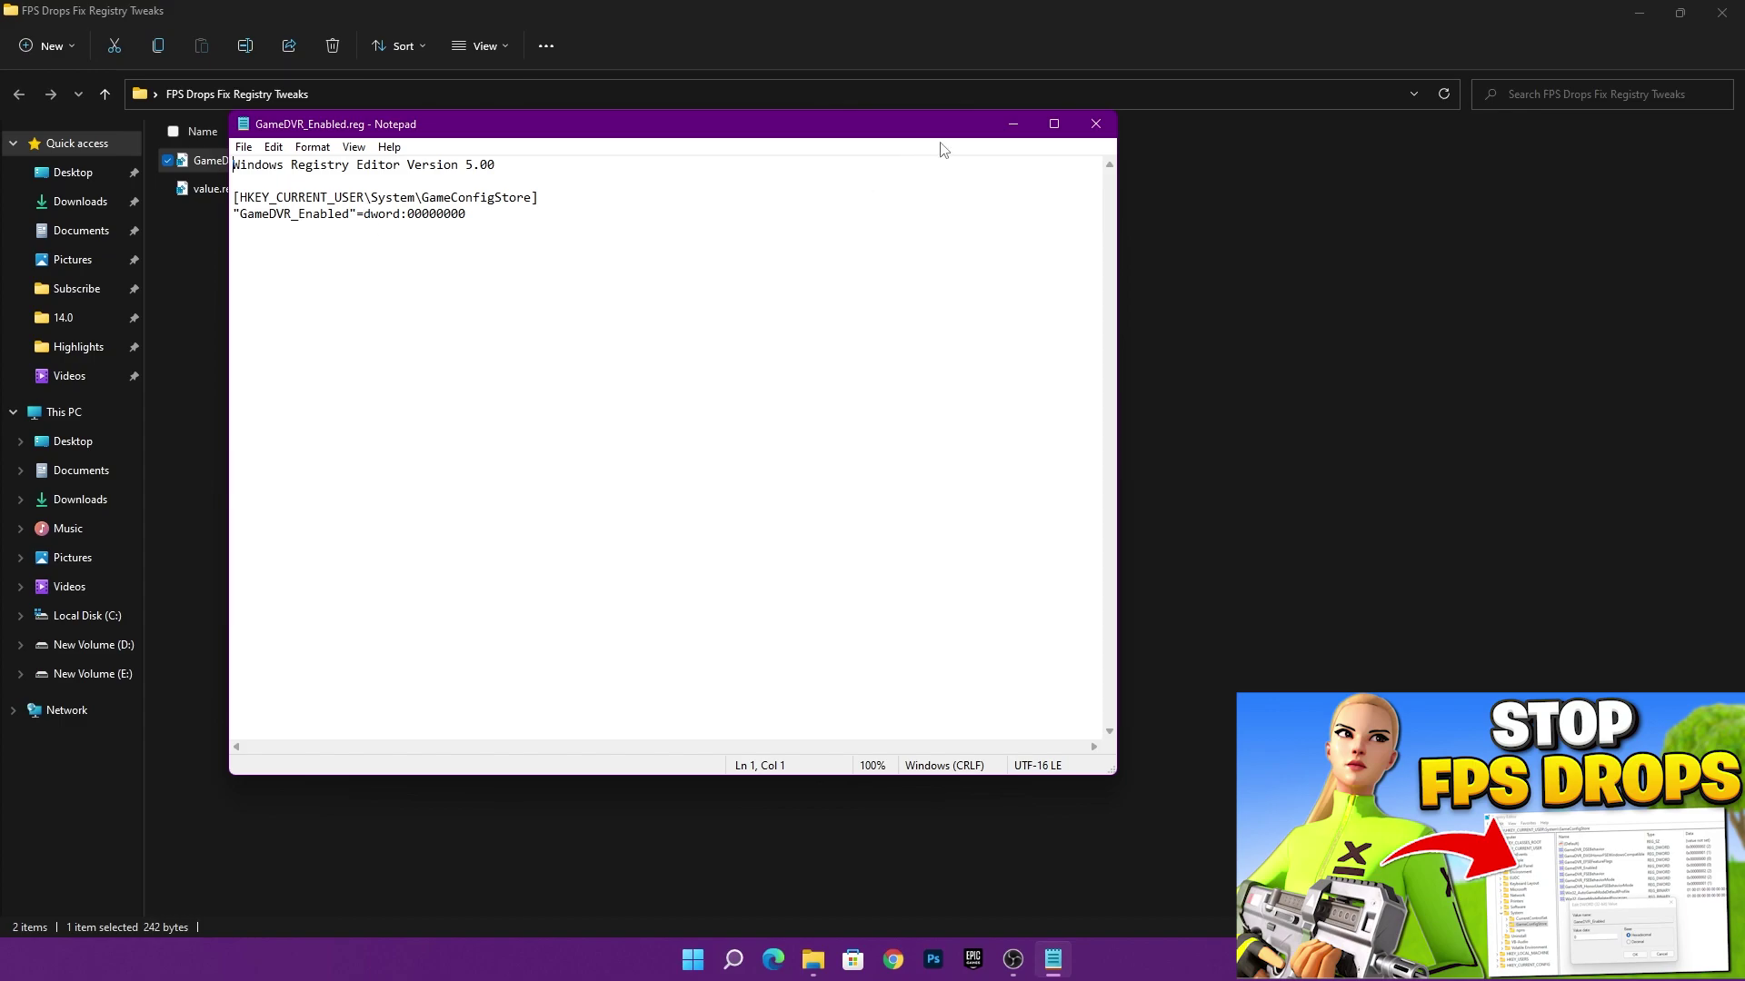
{"action": "left_click", "coordinate": [1098, 124]}
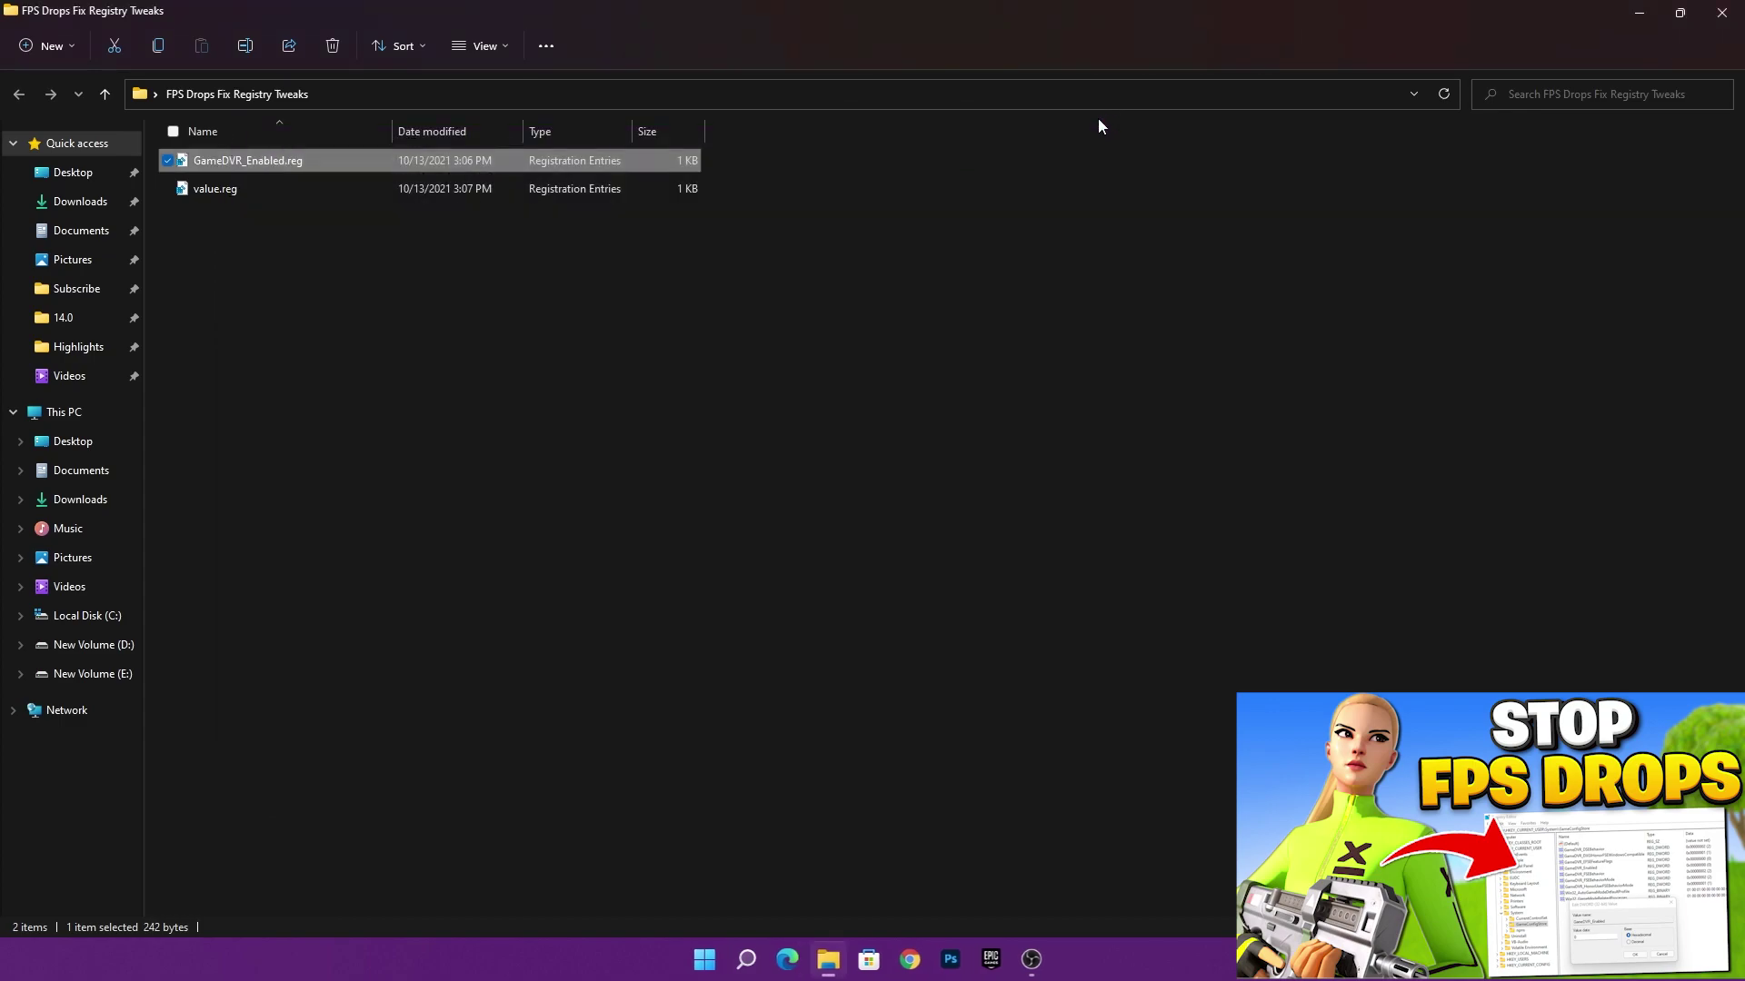
- Merge GameDVR_Enabled.reg into the Windows registry, allowing Registry Editor to make the changes
{"action": "double_click", "coordinate": [210, 161]}
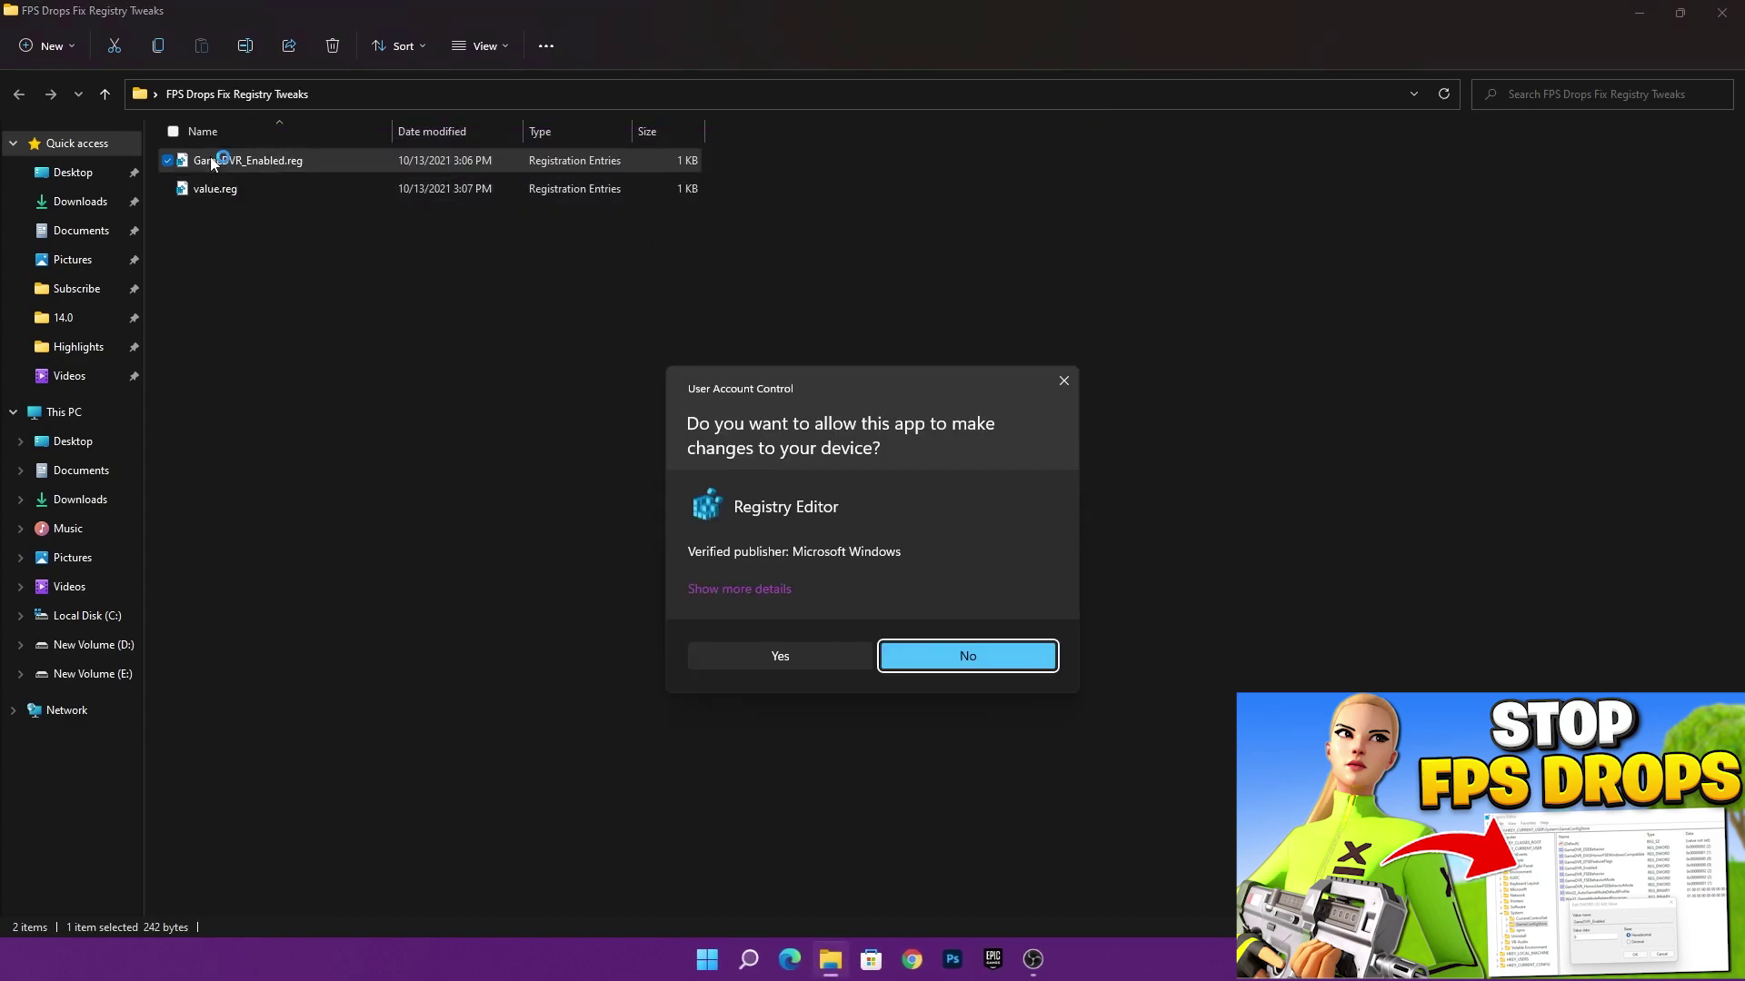
{"action": "left_click", "coordinate": [780, 656]}
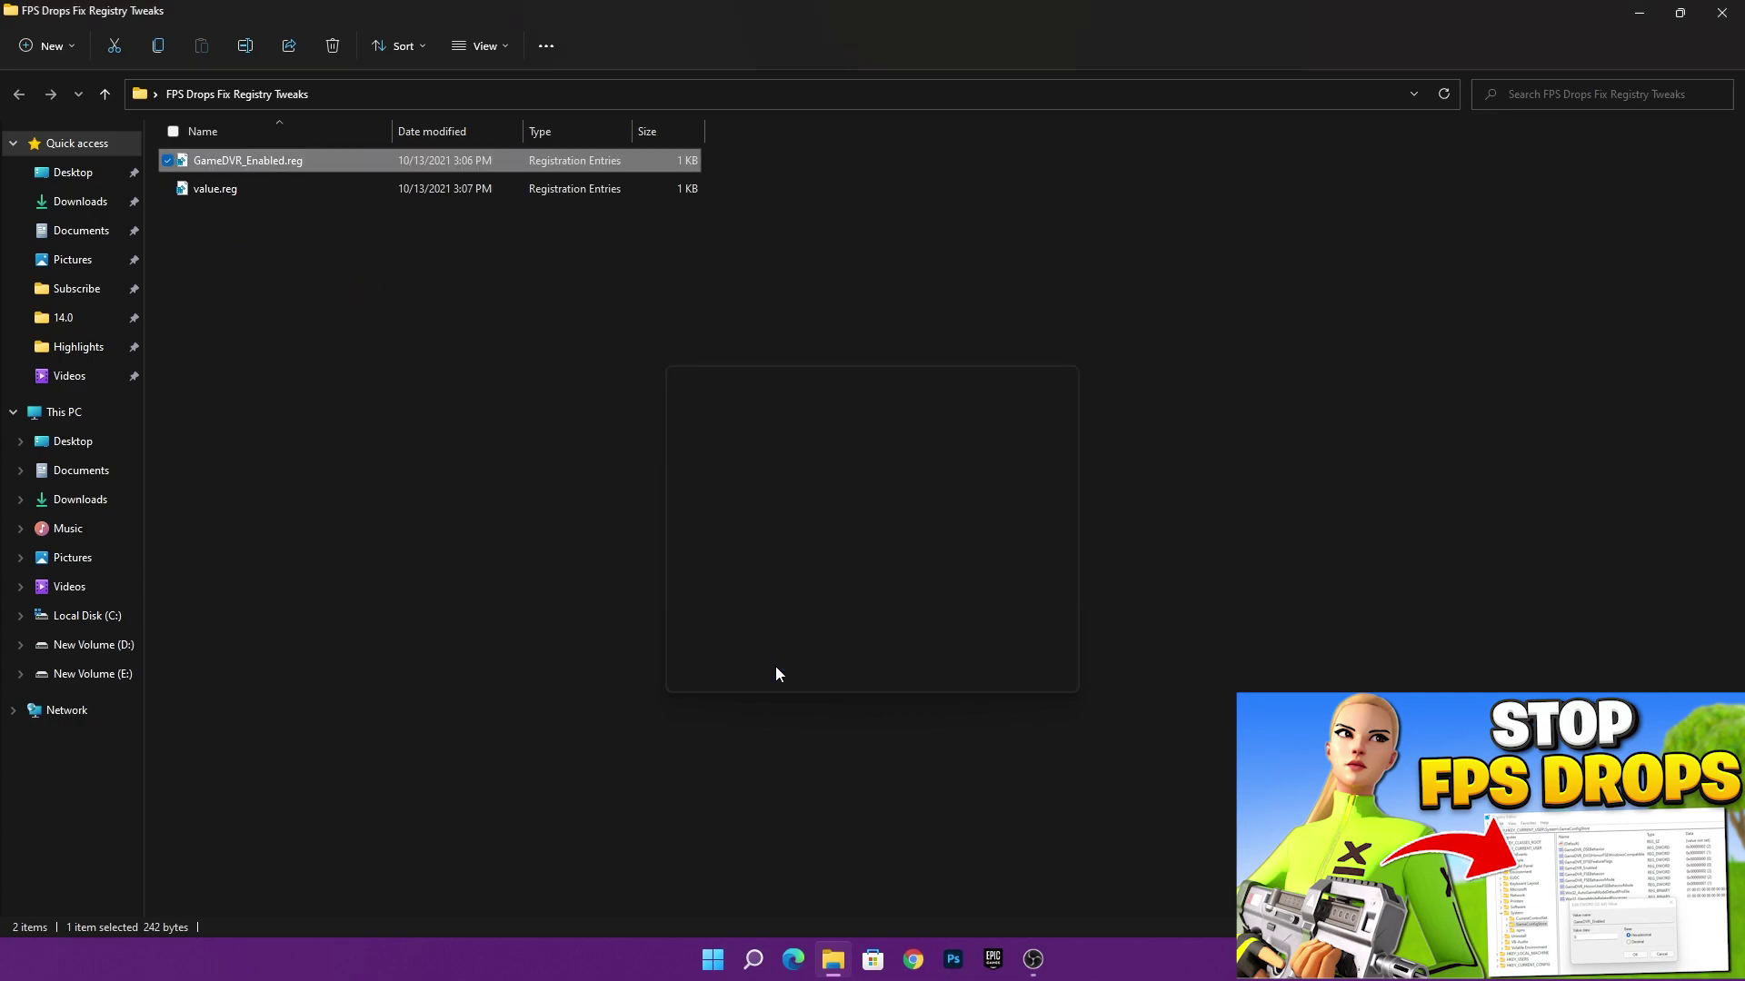
{"action": "left_click", "coordinate": [1011, 505]}
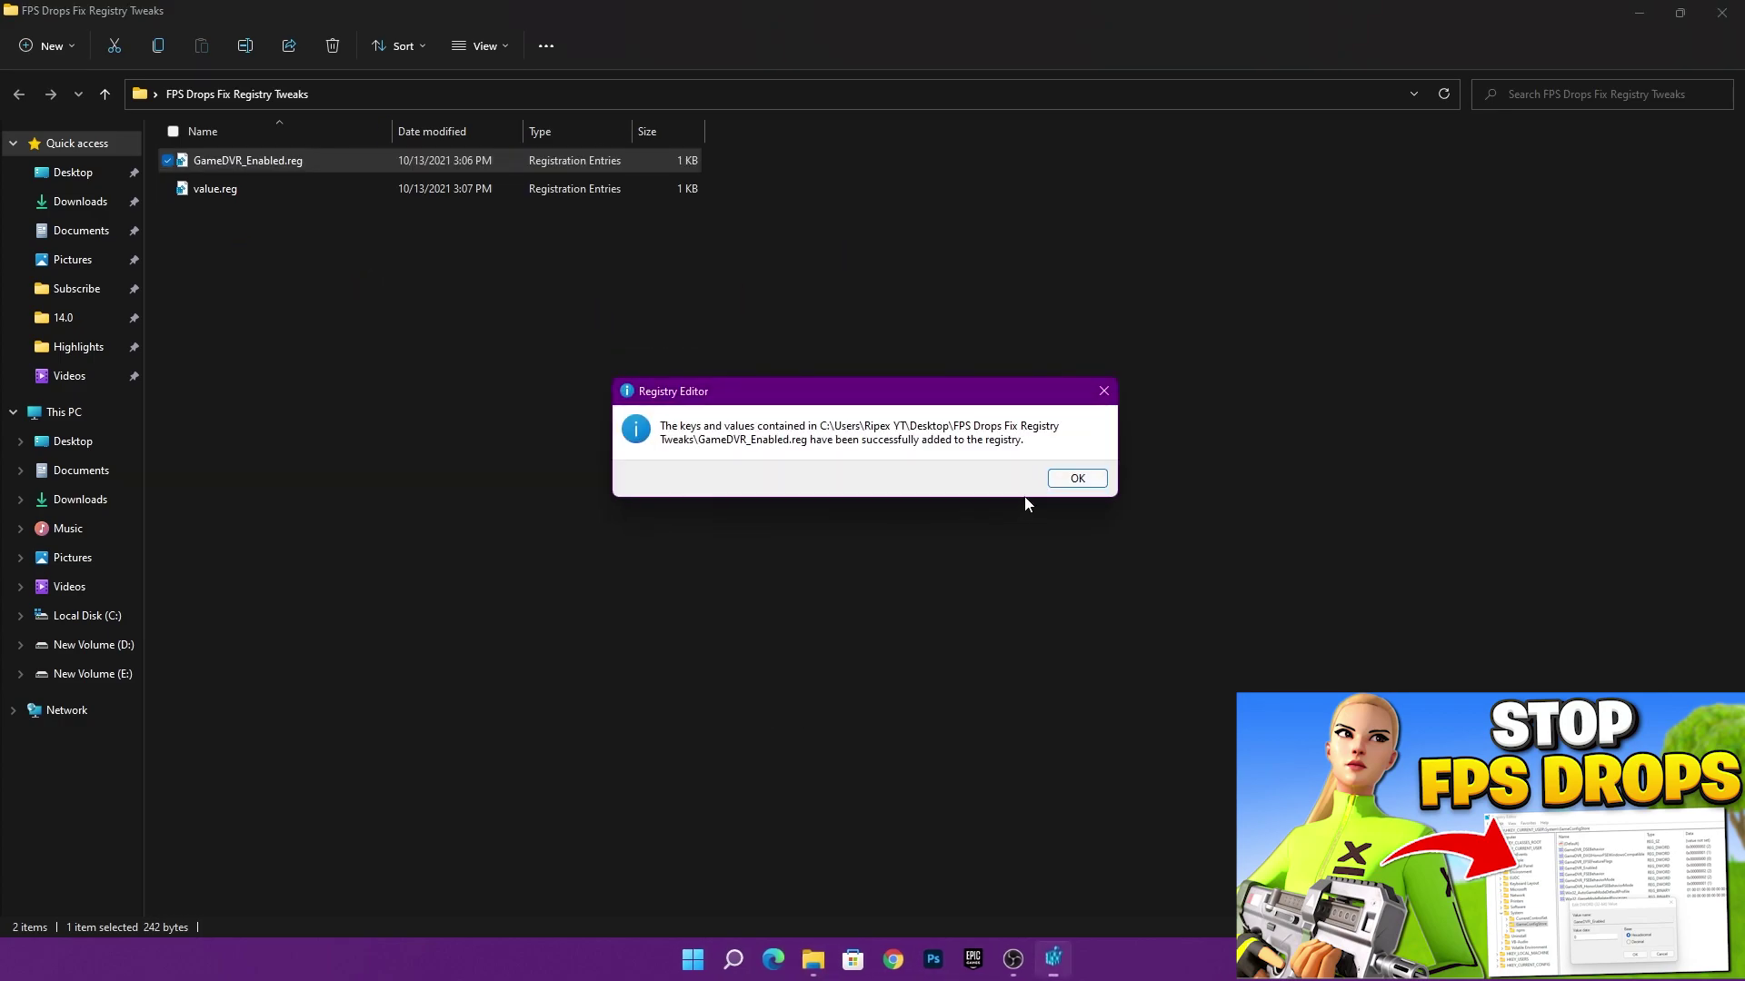
{"action": "left_click", "coordinate": [1077, 478]}
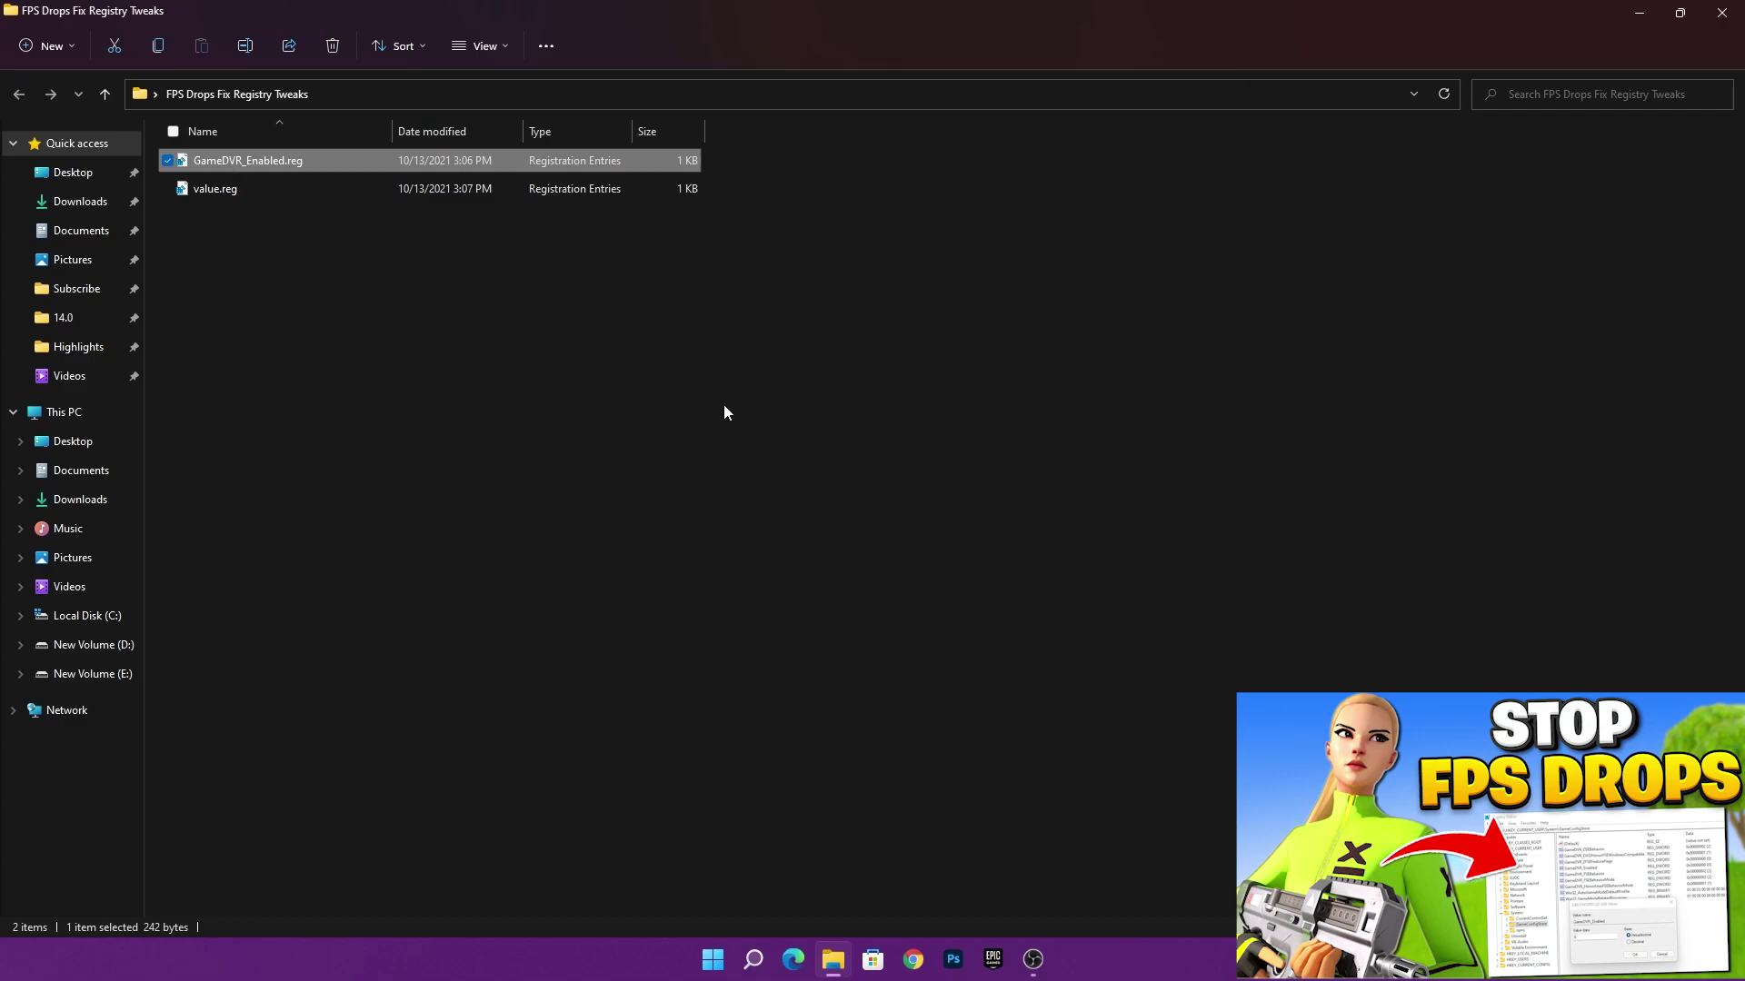
- Merge value.reg into the Windows registry and close the registry tweaks folder
{"action": "double_click", "coordinate": [221, 188]}
{"action": "left_click", "coordinate": [779, 662]}
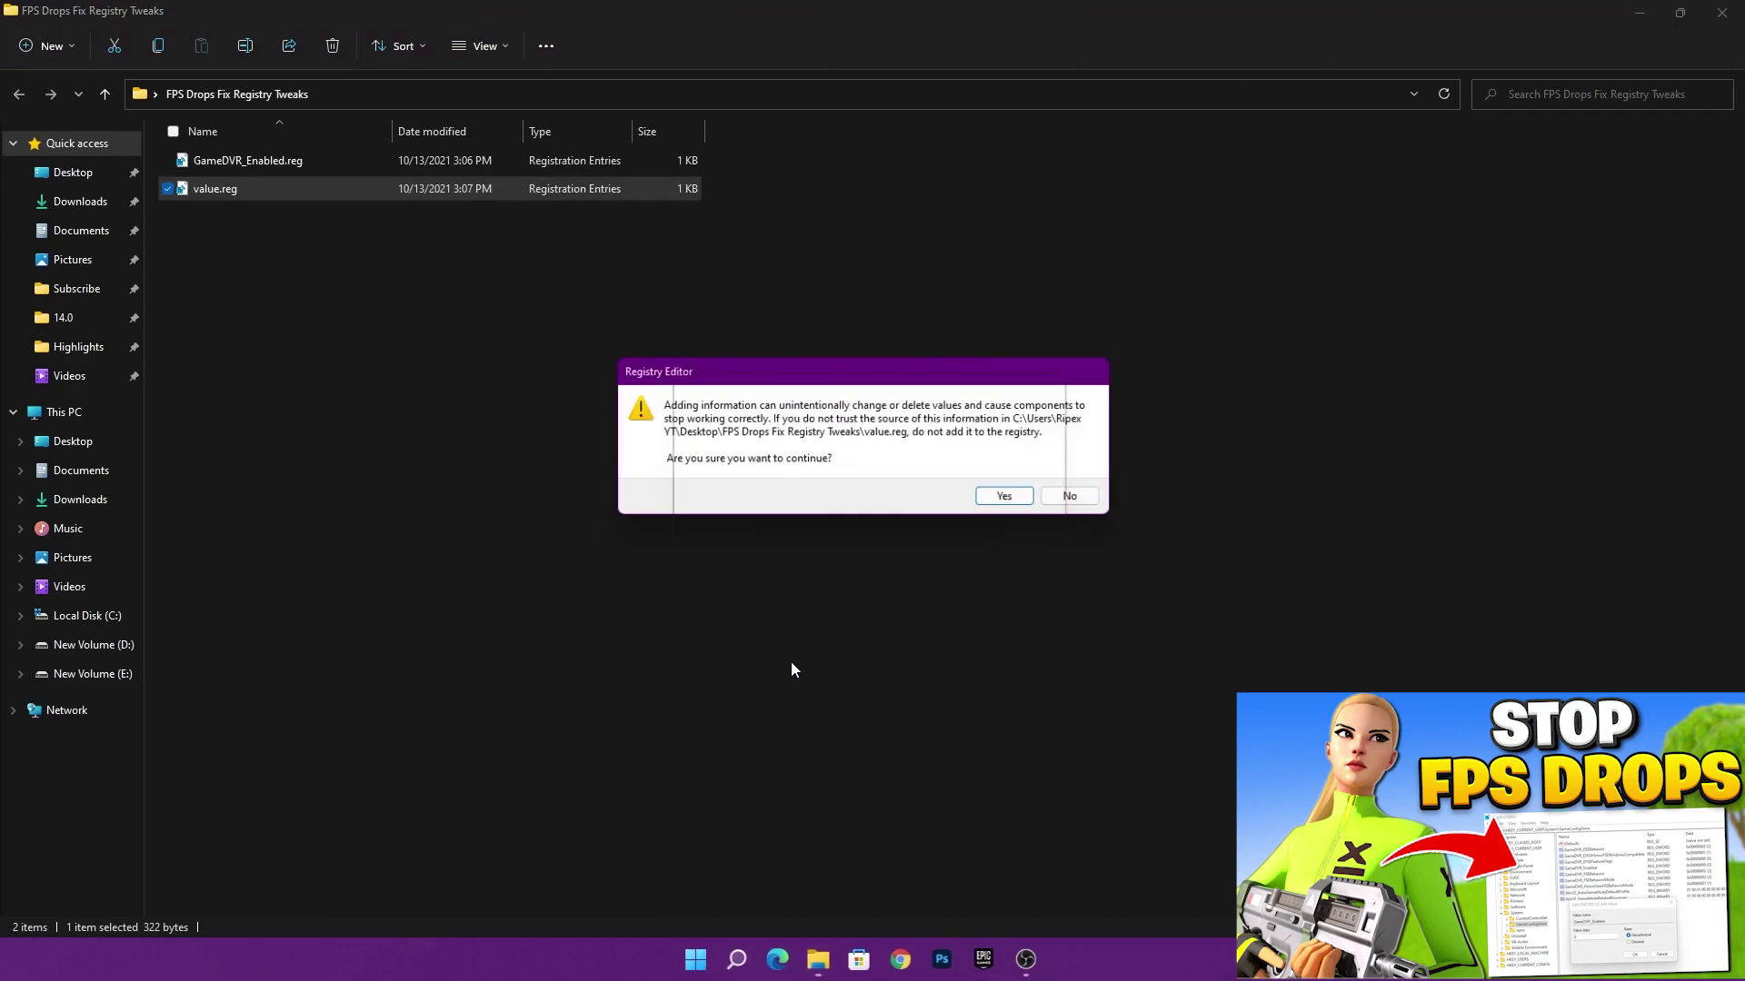
{"action": "left_click", "coordinate": [1007, 499]}
{"action": "left_click", "coordinate": [1075, 475]}
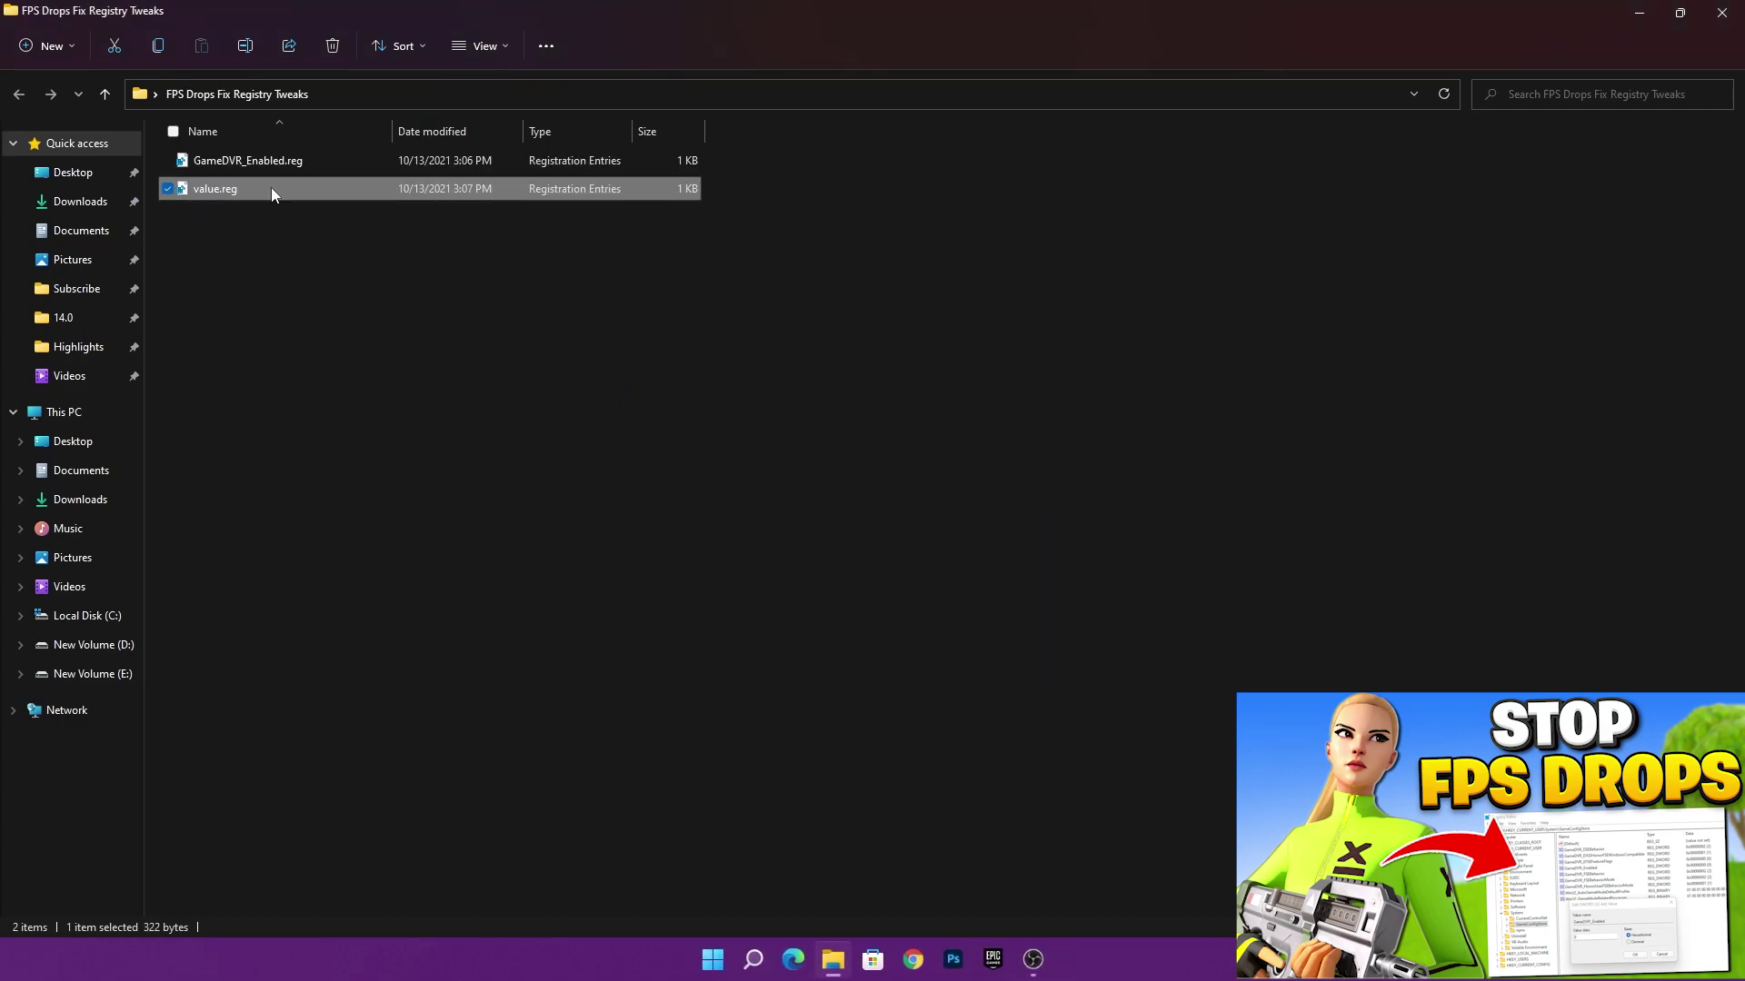
{"action": "left_click", "coordinate": [1722, 13]}
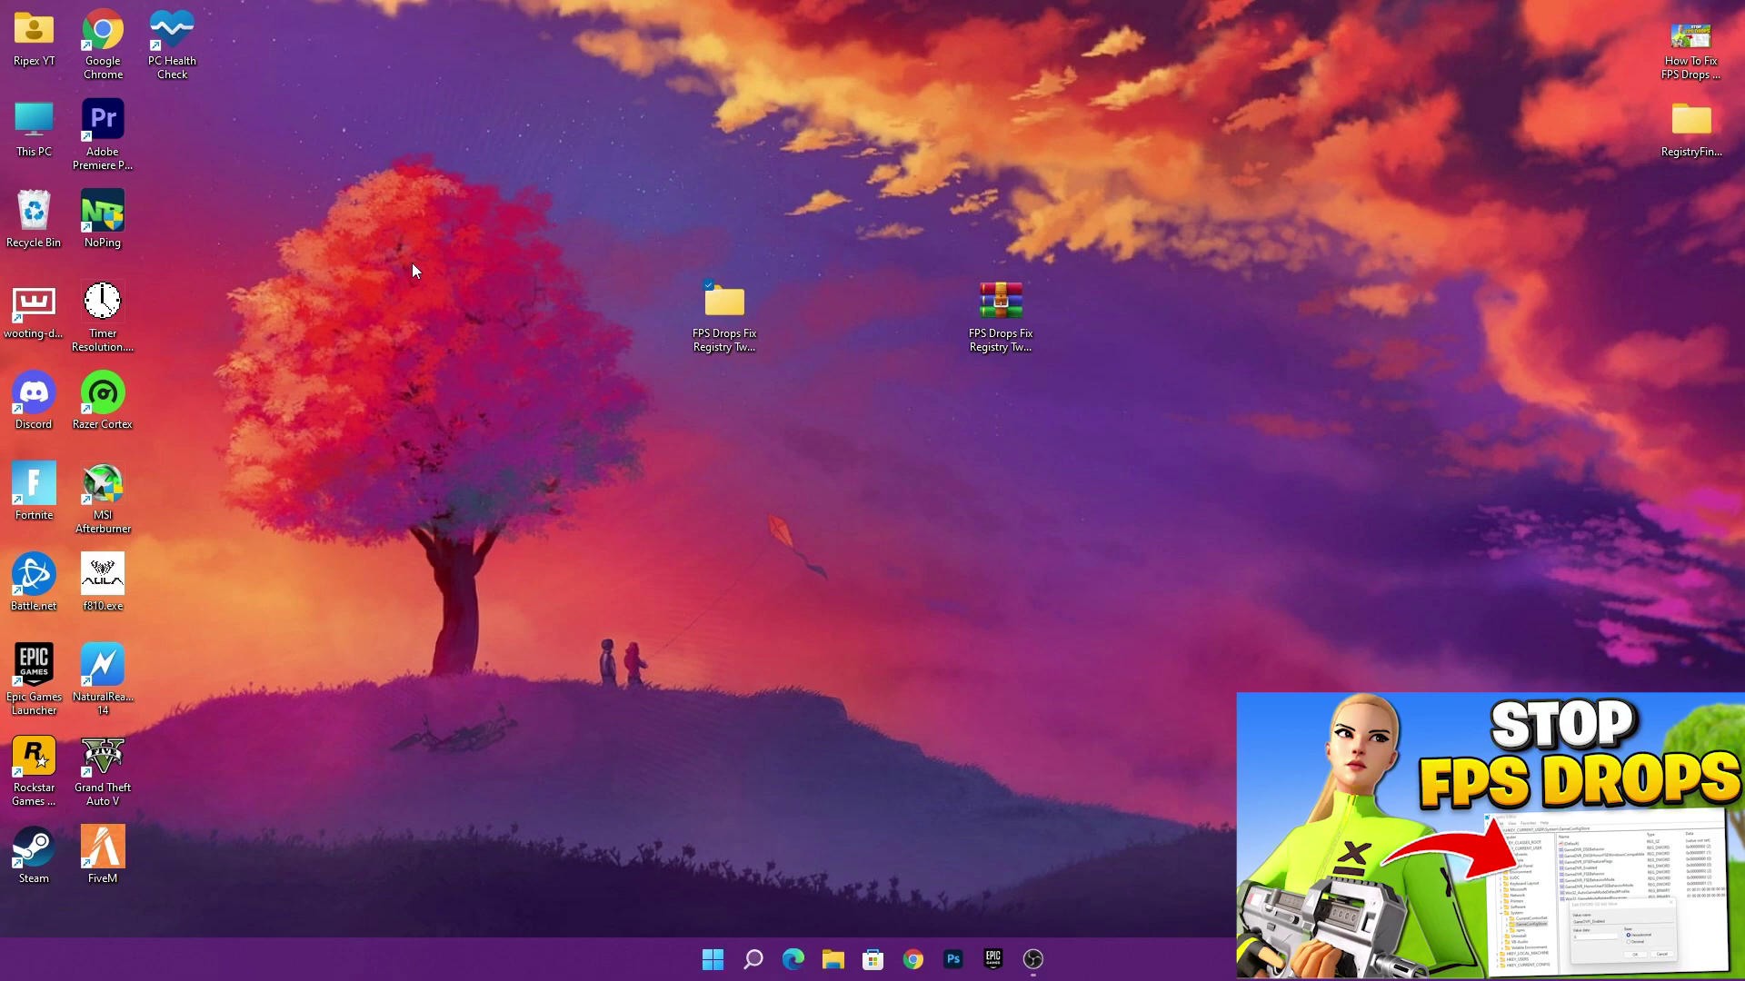
- Open Windows Update in the Settings app, start installing the available updates and minimise the window
{"action": "left_click", "coordinate": [732, 963]}
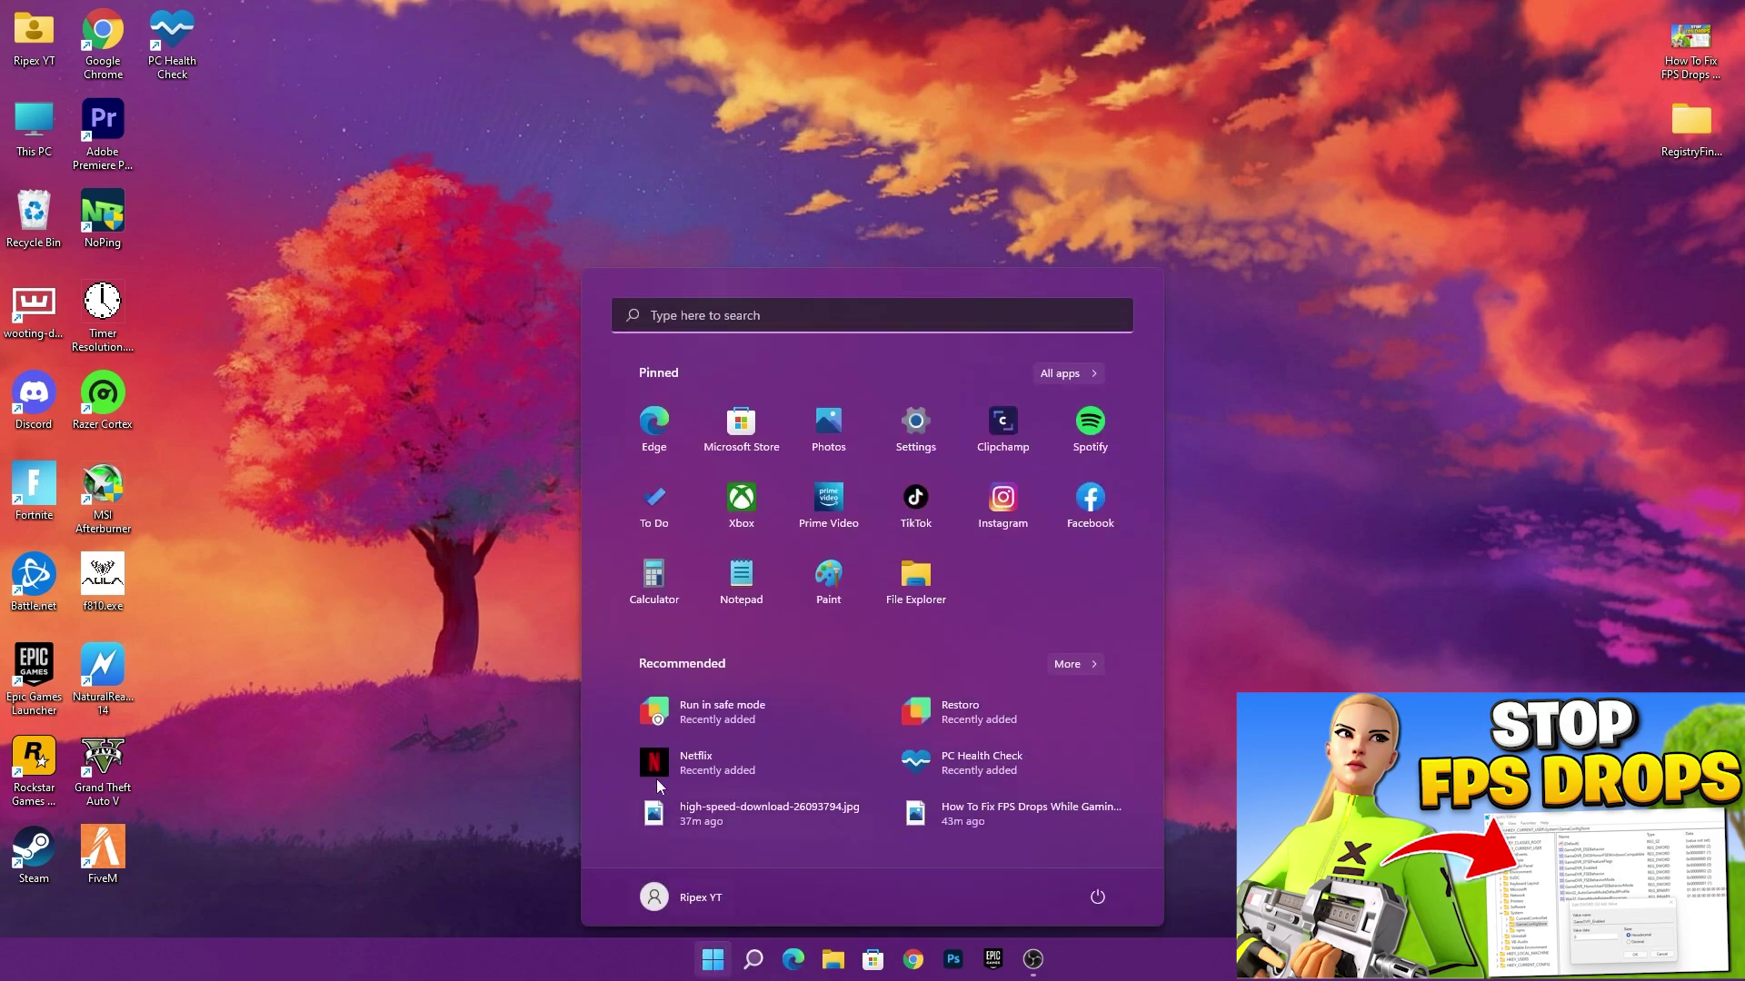
{"action": "left_click", "coordinate": [930, 431]}
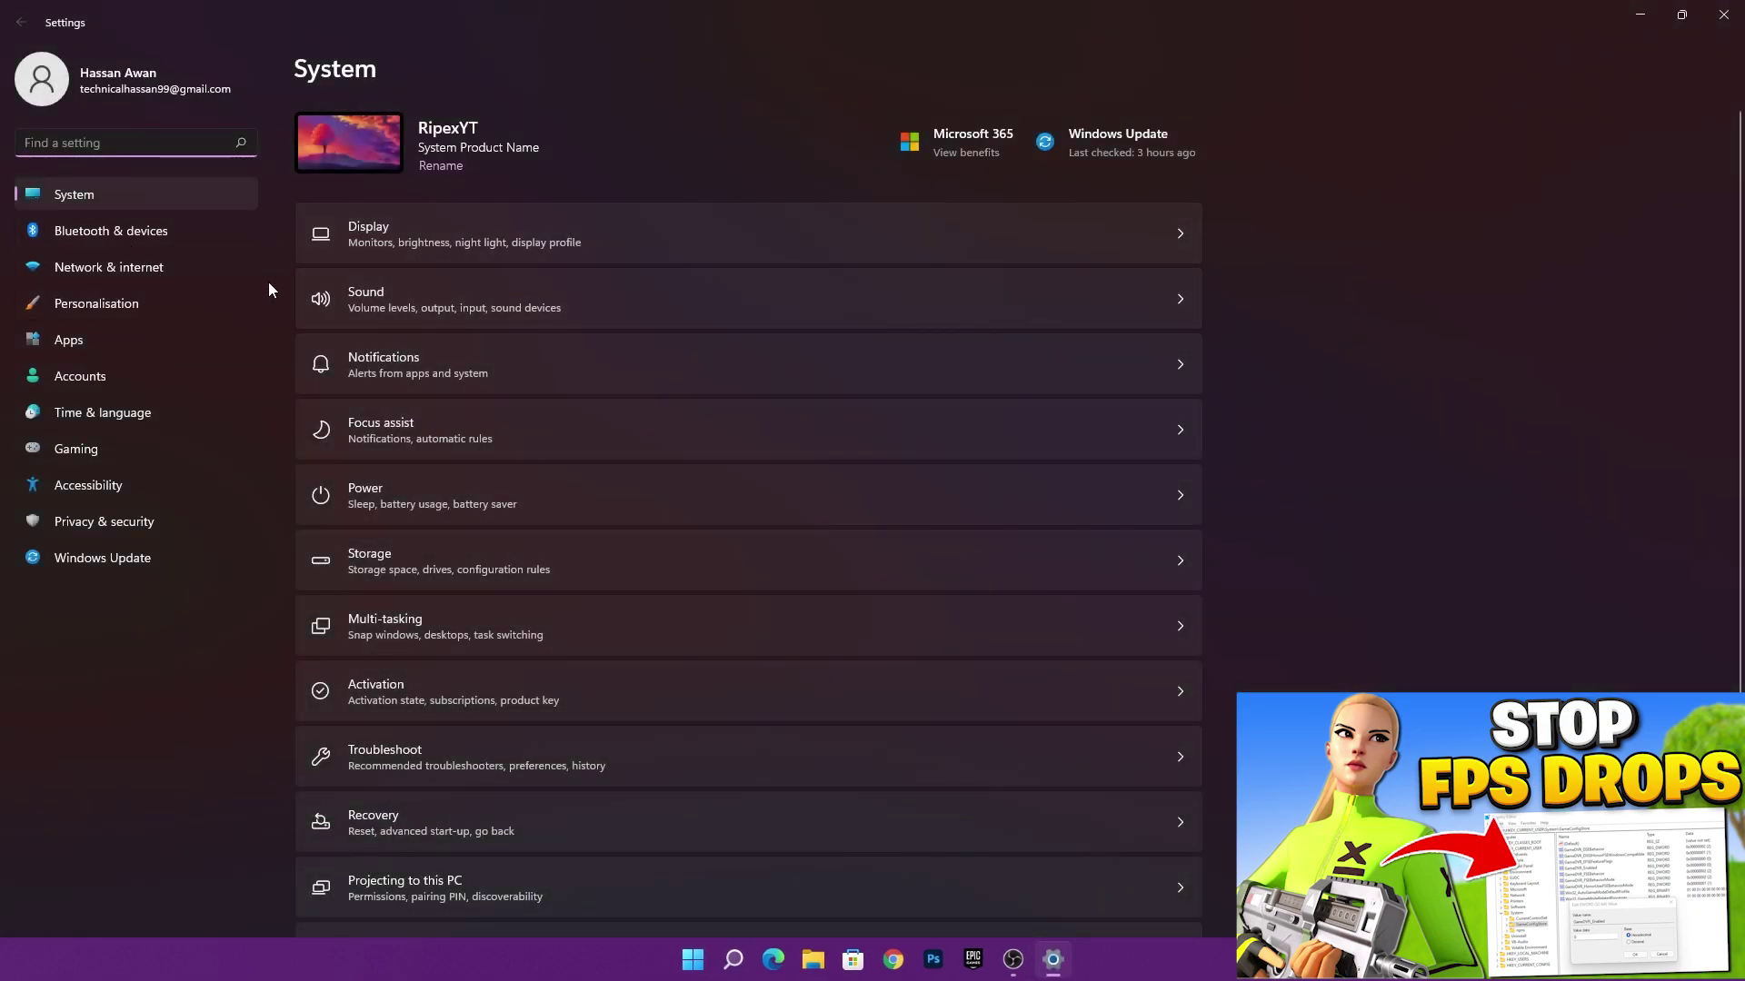
{"action": "left_click", "coordinate": [85, 567]}
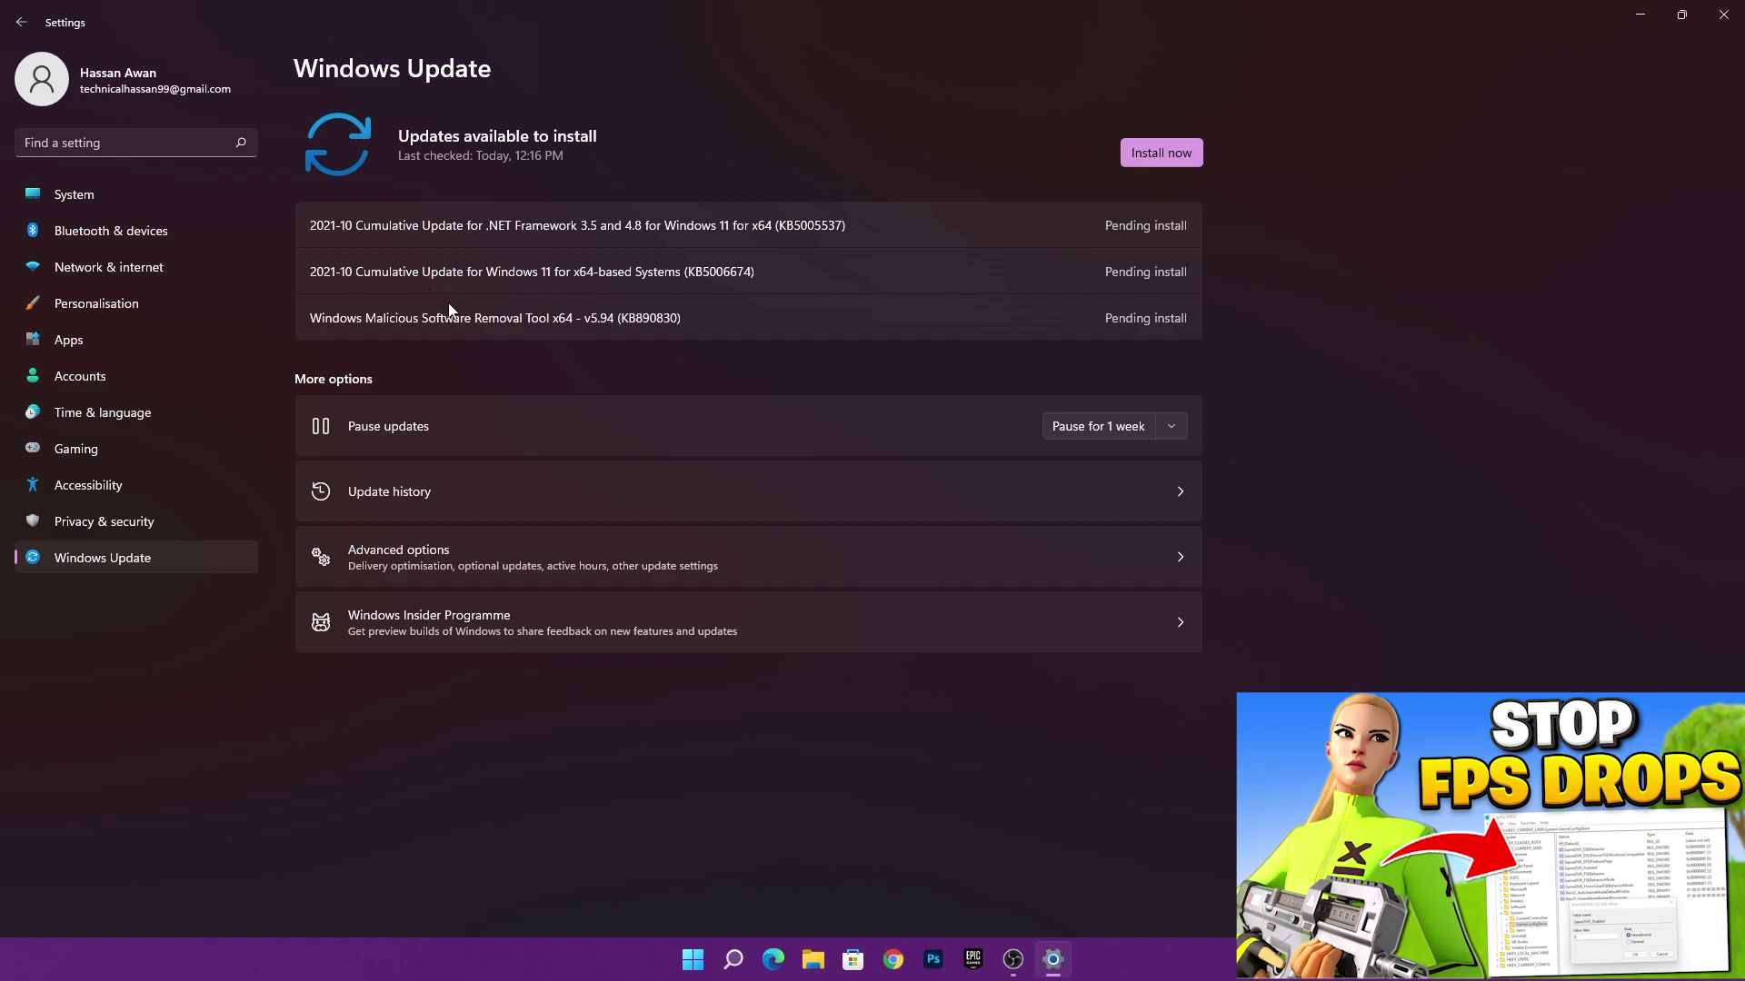
{"action": "left_click", "coordinate": [1129, 153]}
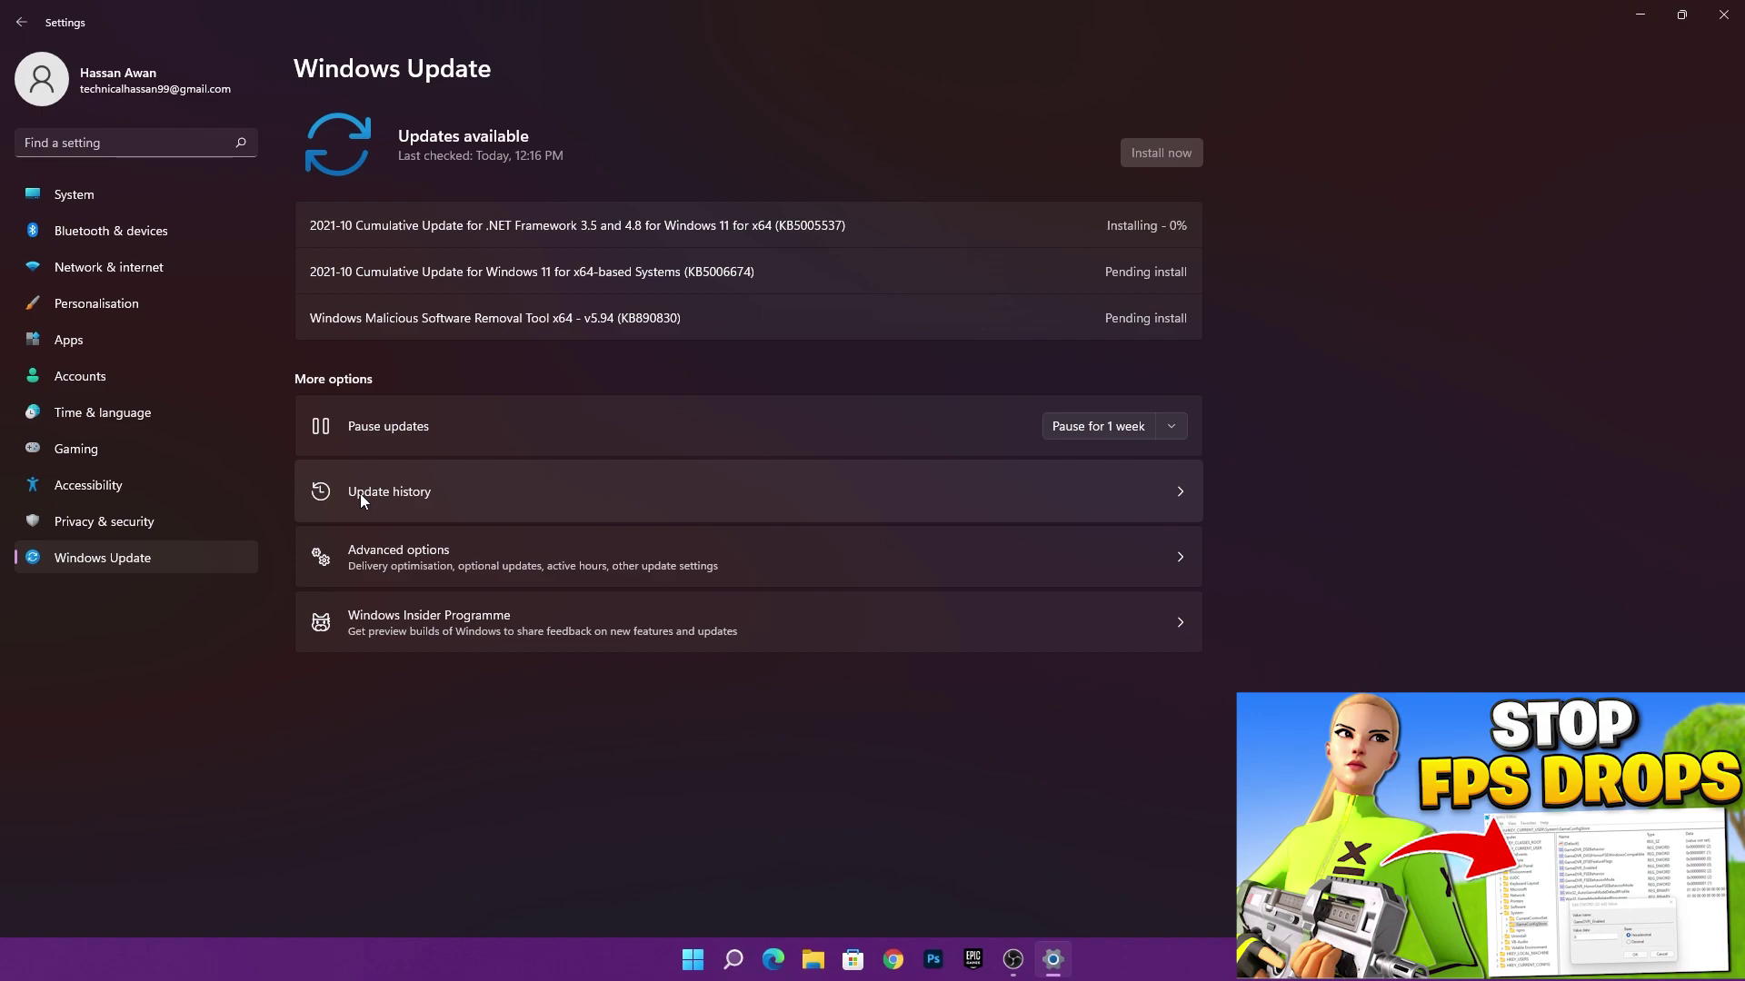
{"action": "left_click", "coordinate": [1638, 15]}
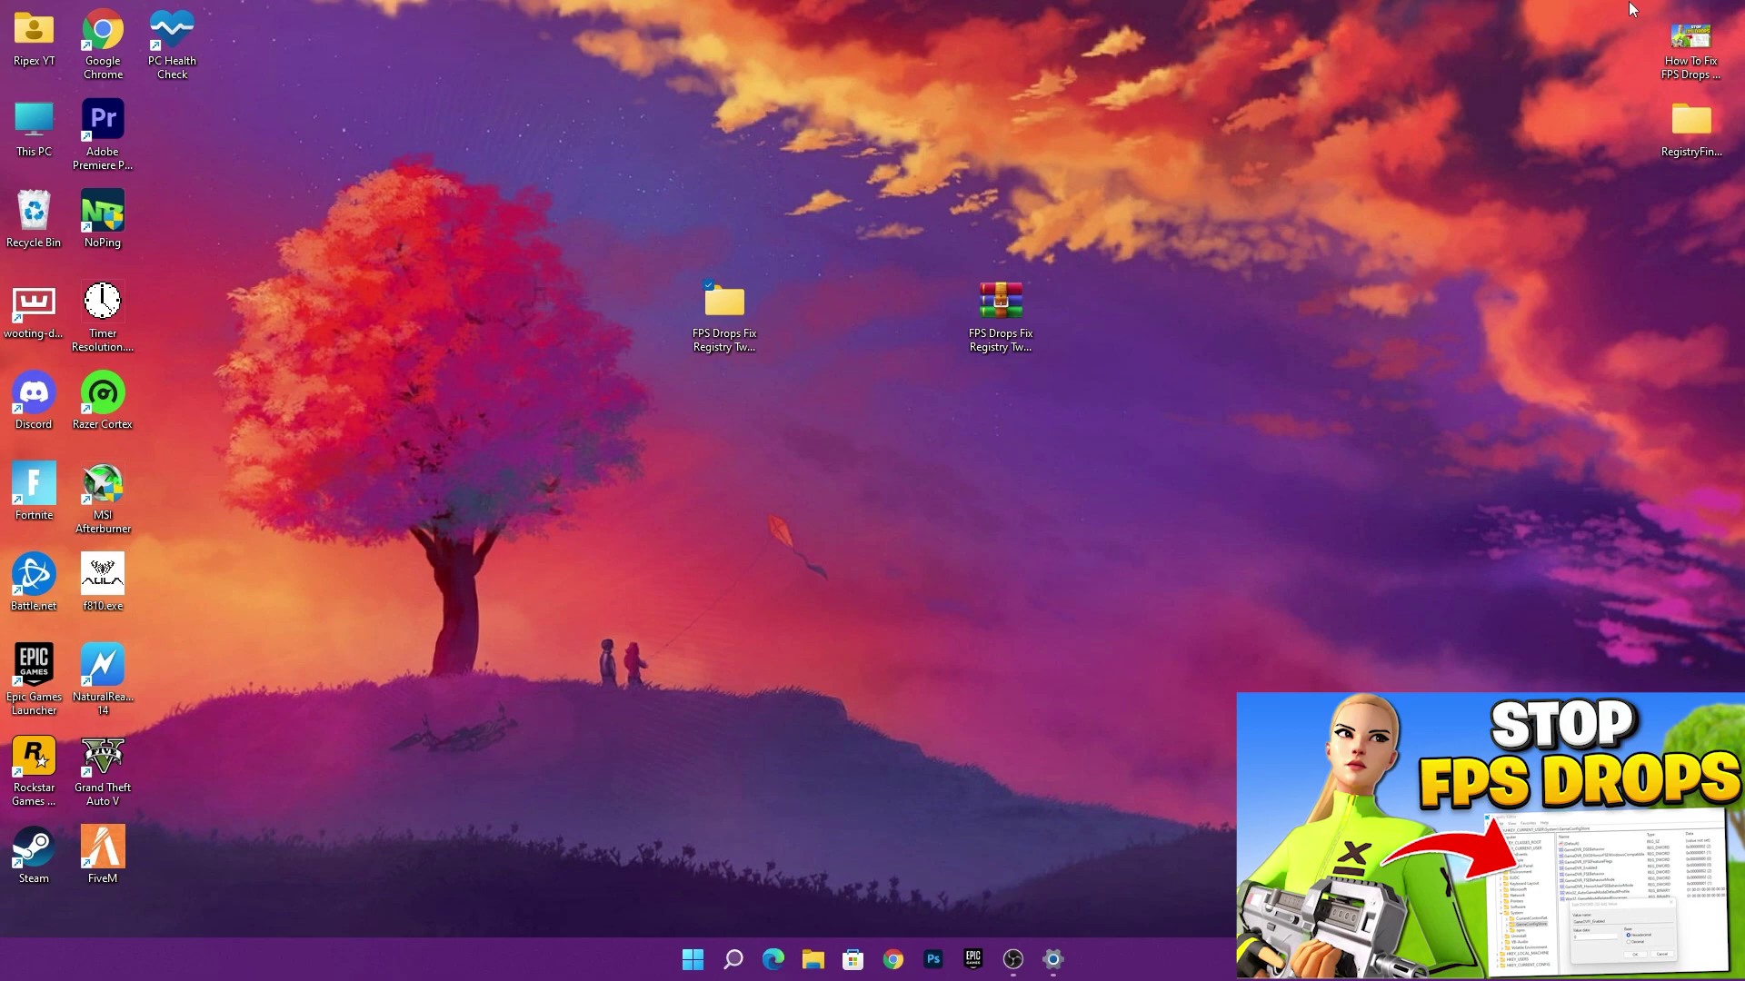
- Open Optimise Drives from the properties of Local Disk (C:) in This PC and optimise the C: drive
{"action": "left_click", "coordinate": [40, 142]}
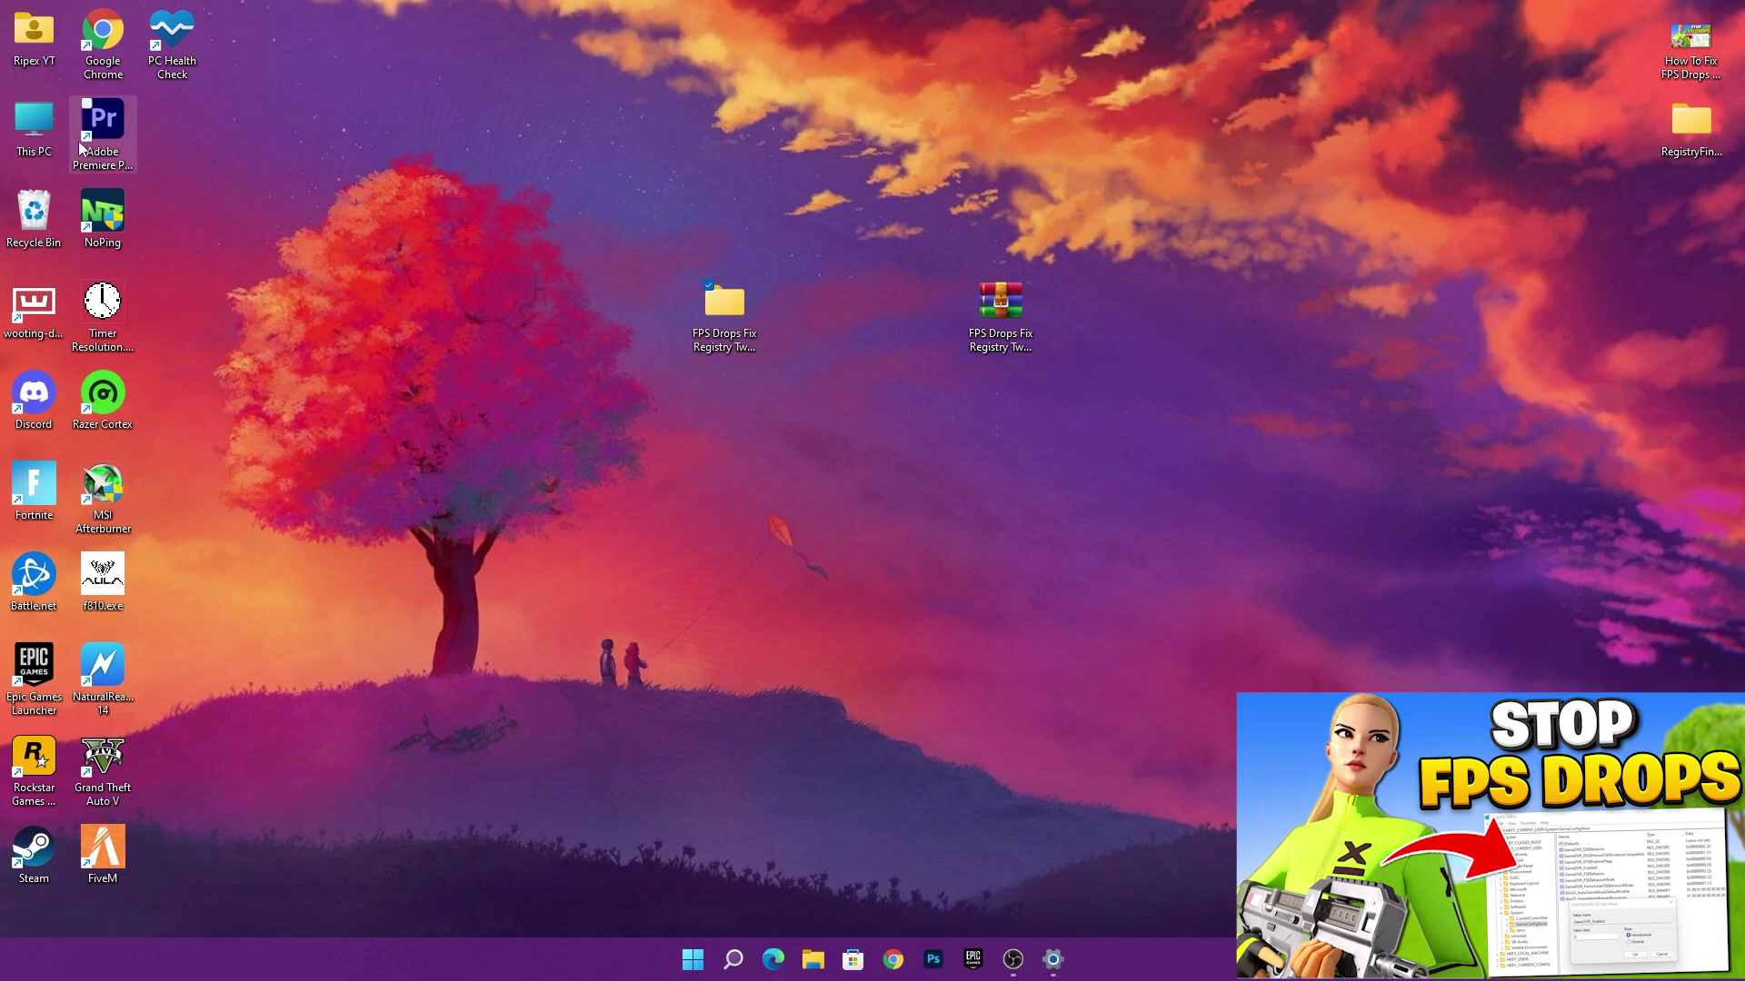
{"action": "double_click", "coordinate": [40, 141]}
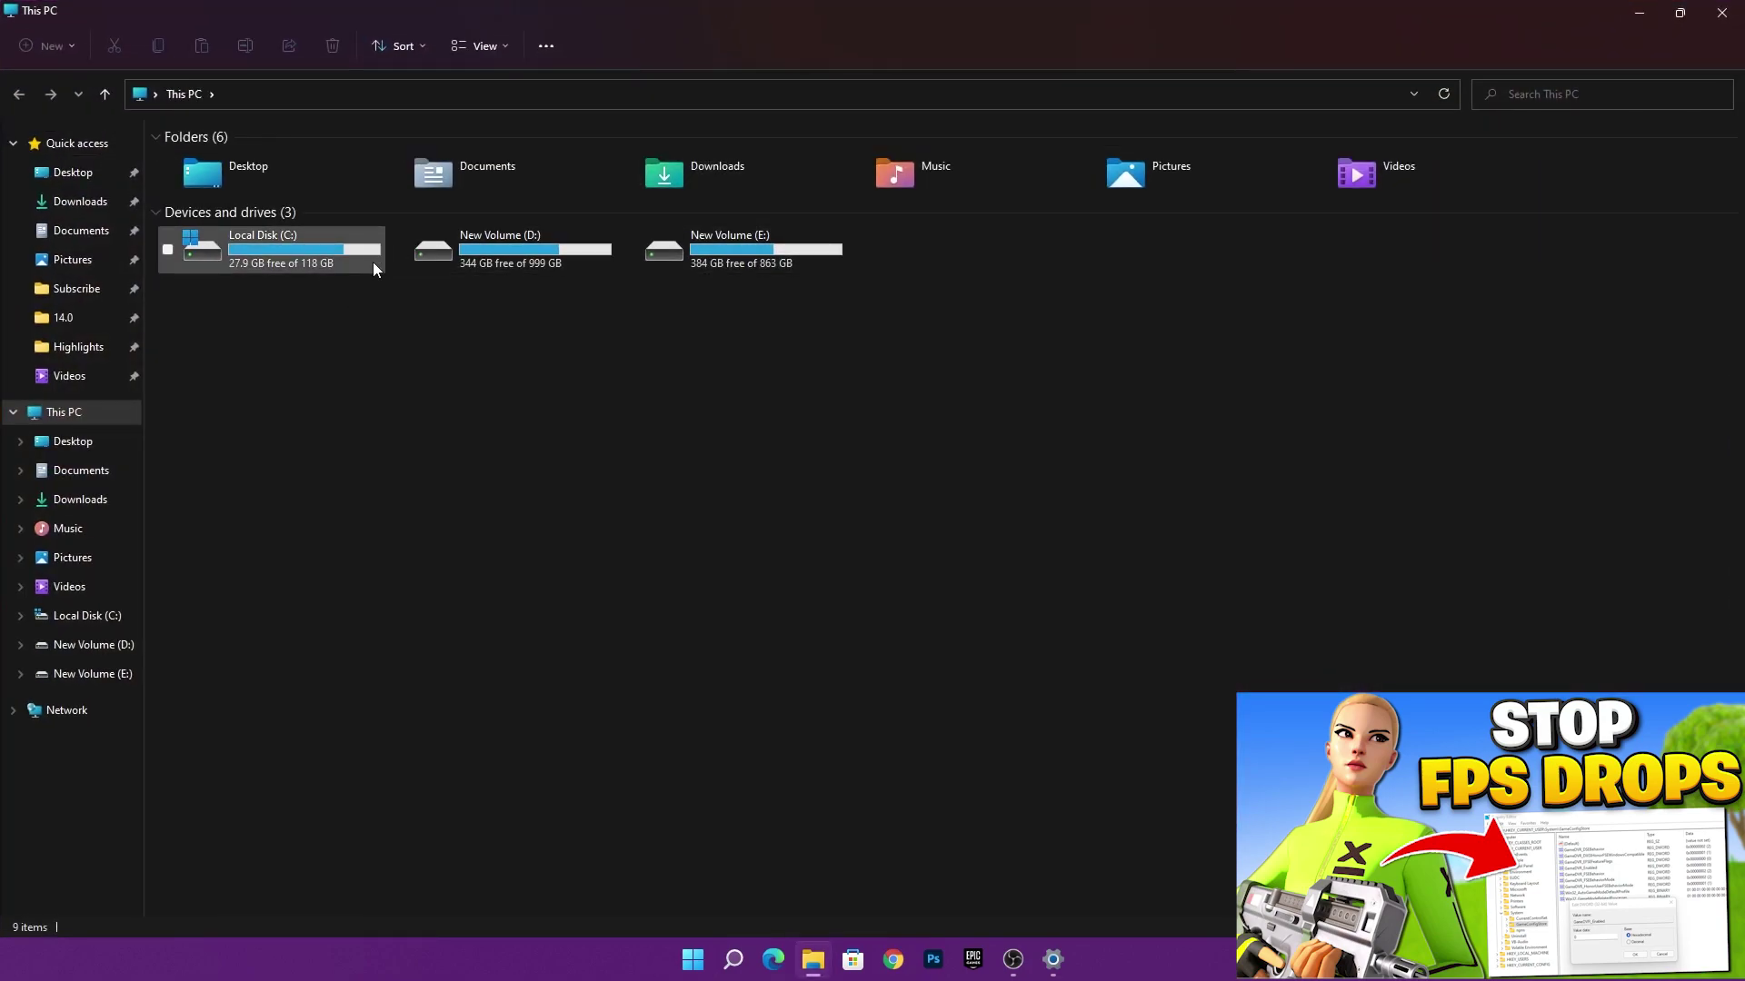
{"action": "right_click", "coordinate": [282, 248]}
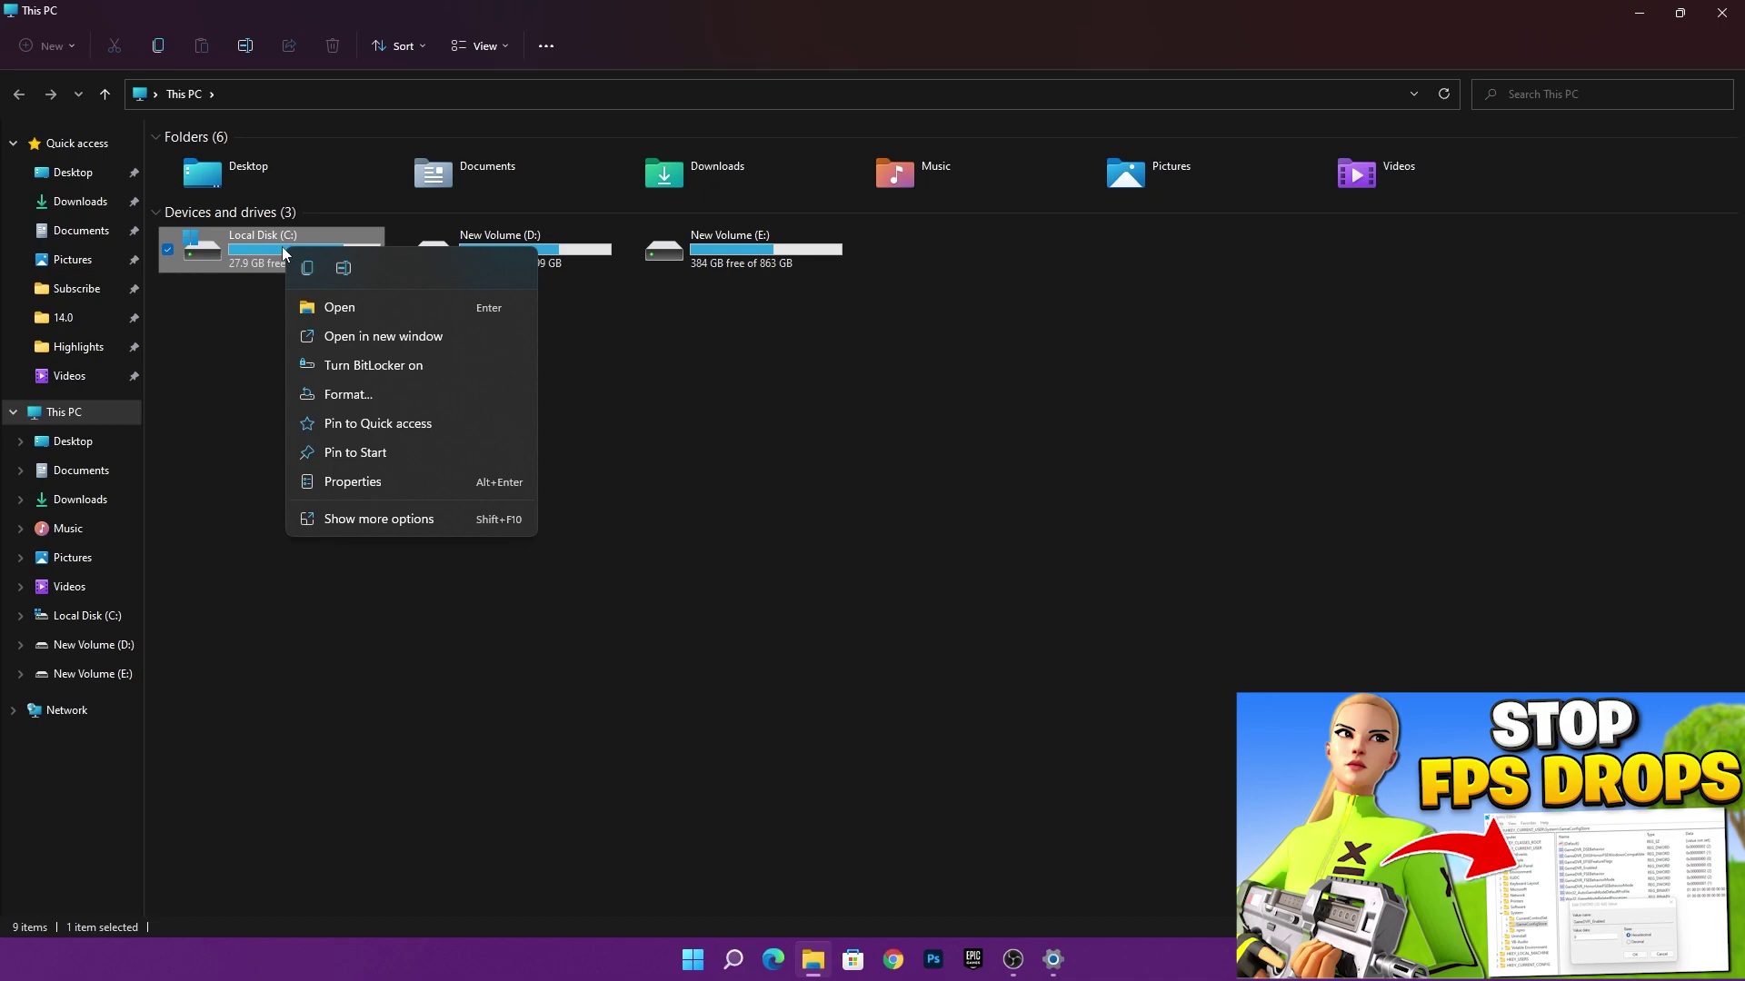
{"action": "left_click", "coordinate": [347, 485]}
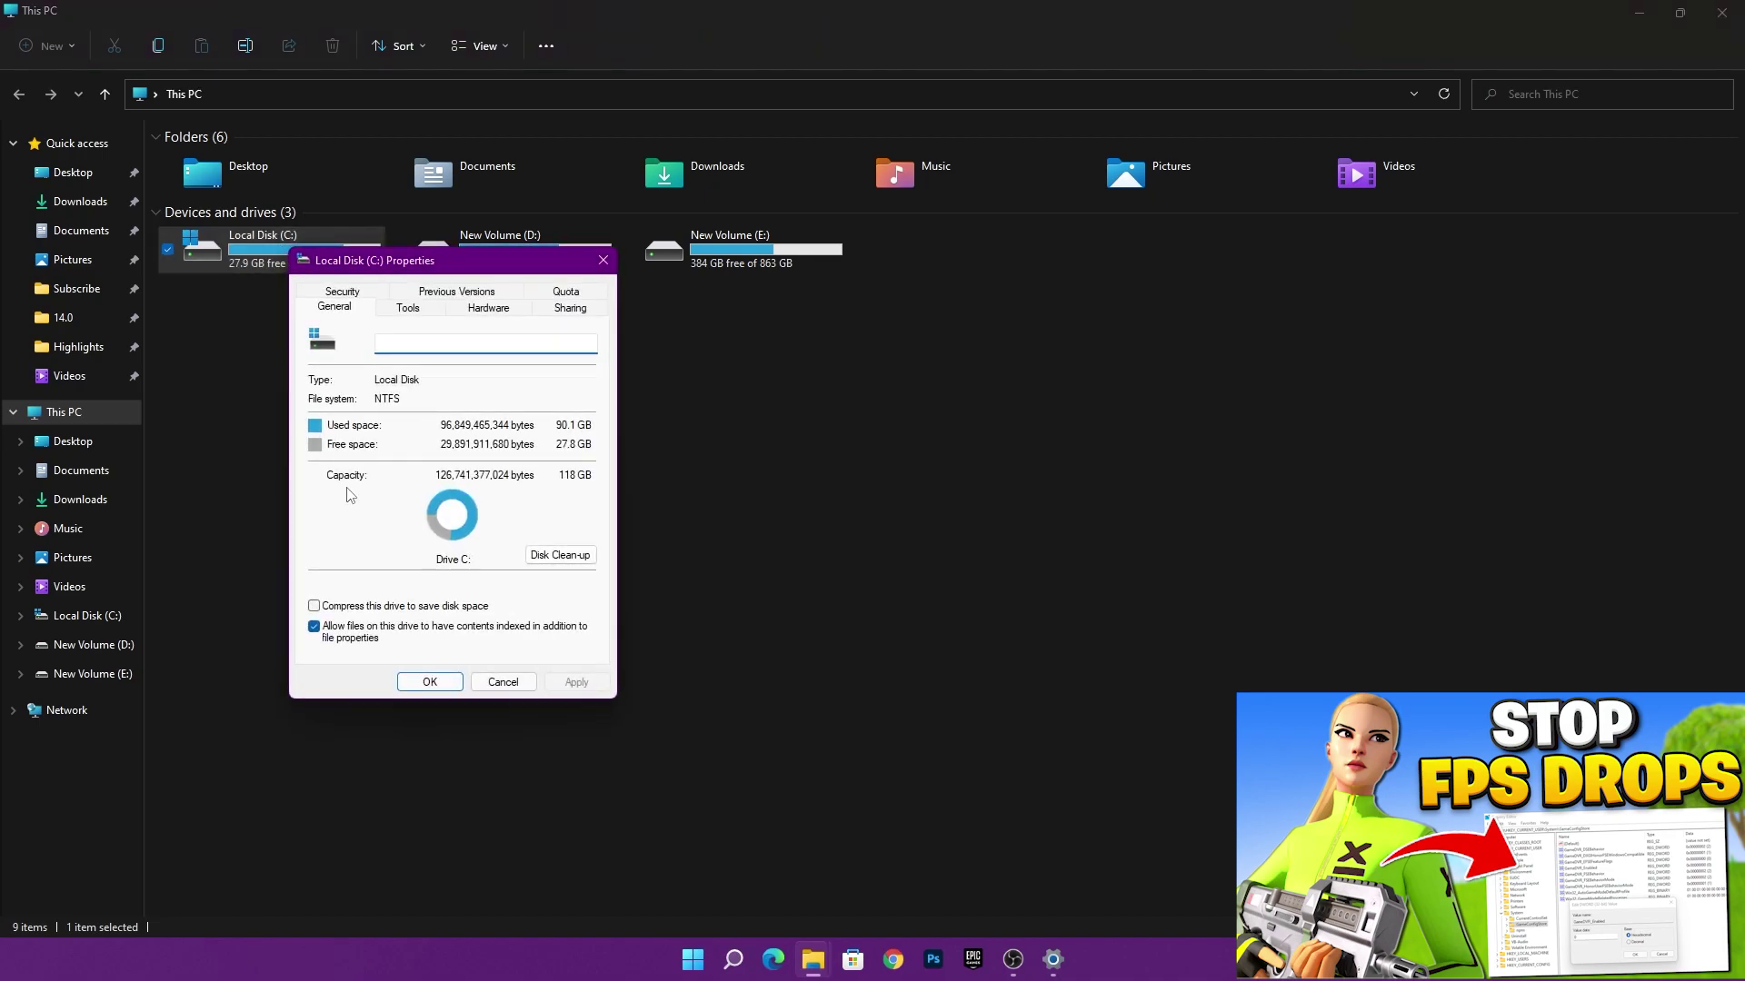
{"action": "left_click", "coordinate": [422, 311]}
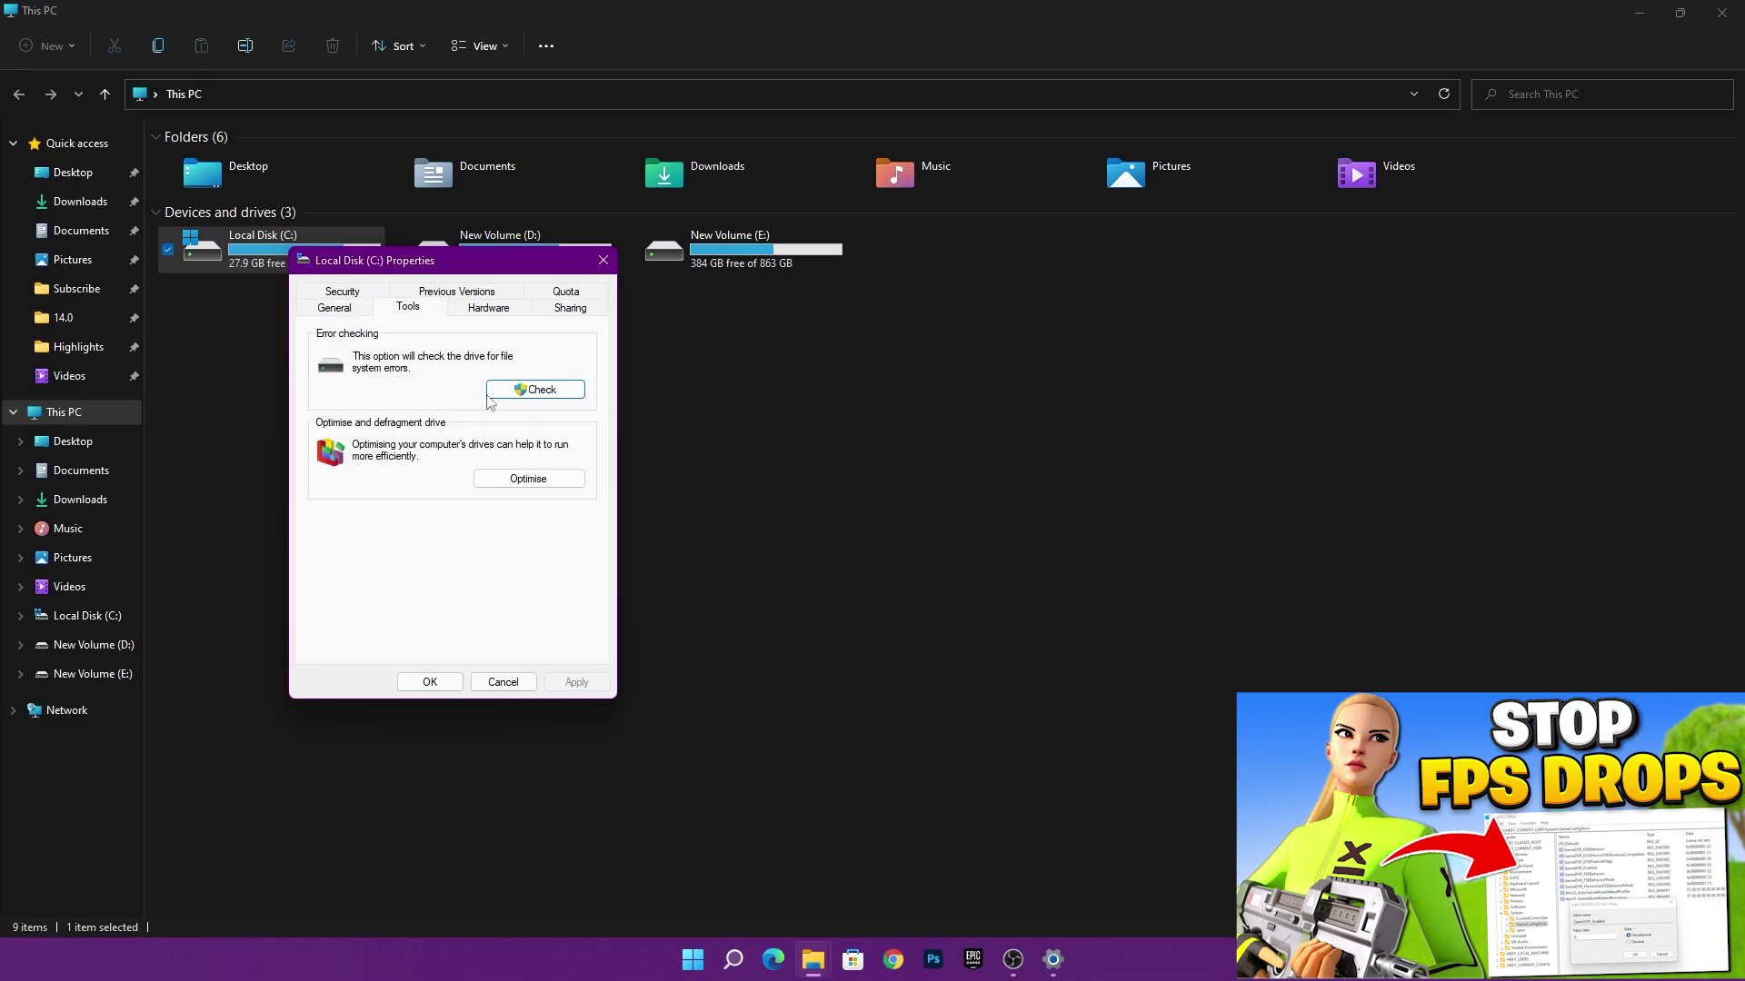
{"action": "left_click", "coordinate": [527, 480]}
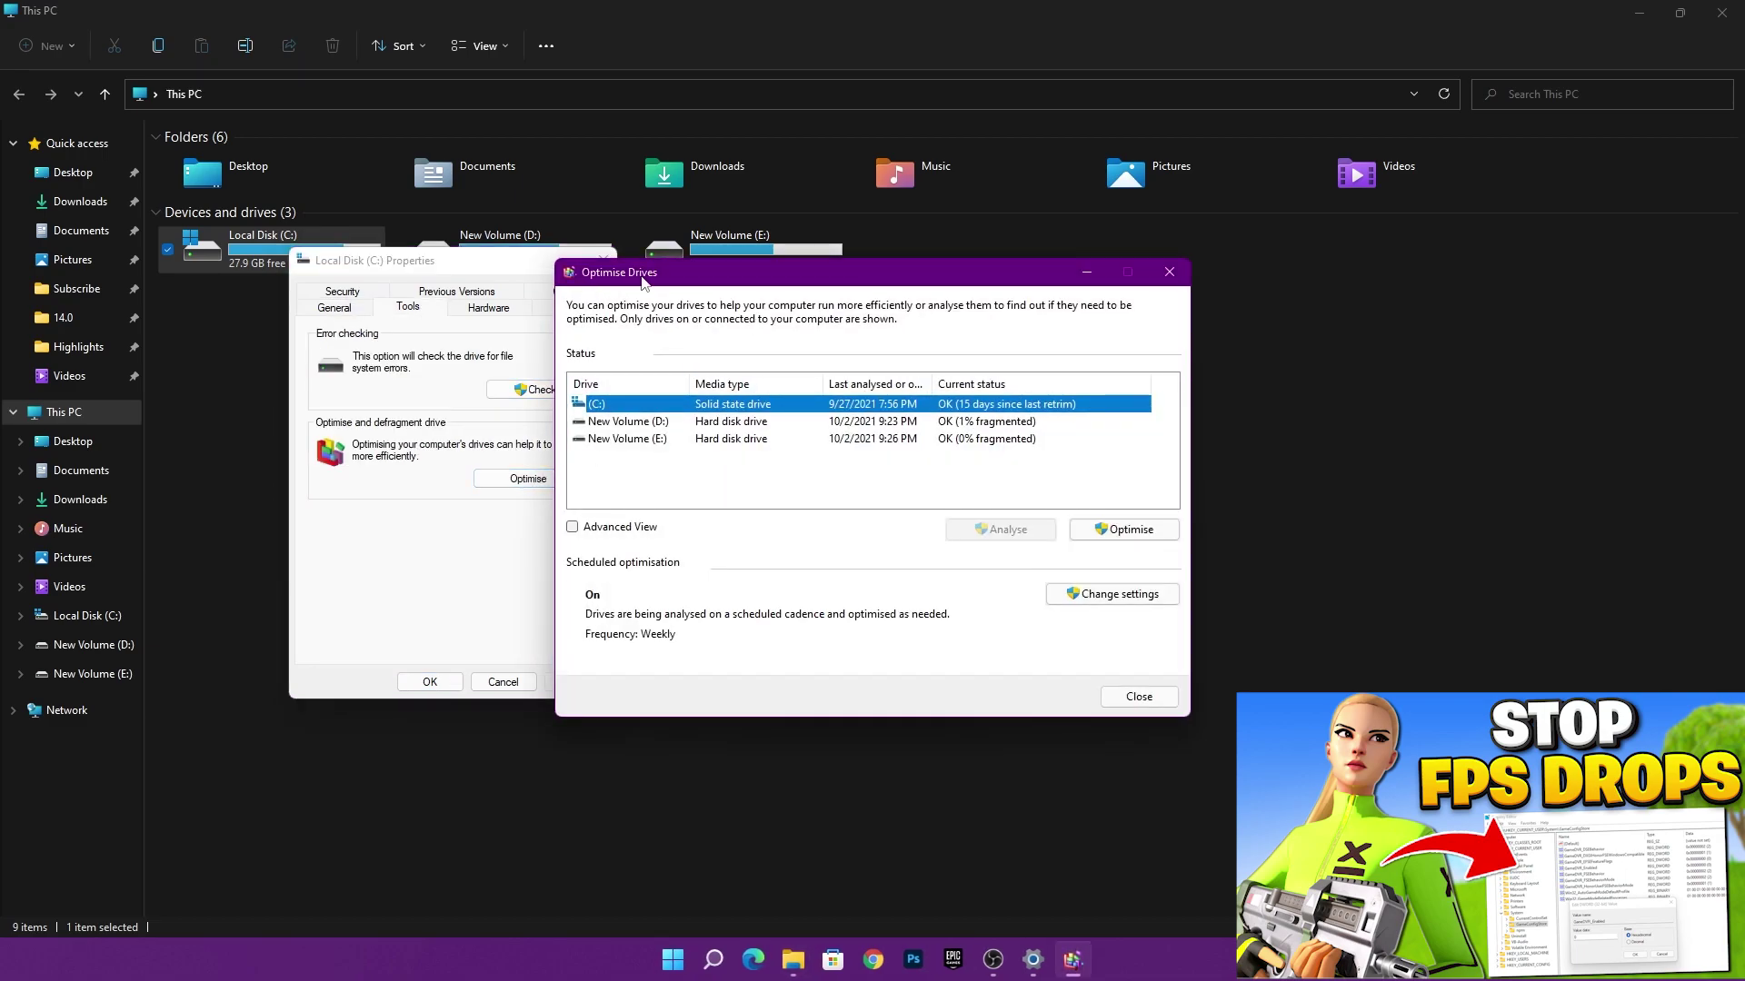
{"action": "left_click", "coordinate": [1101, 531]}
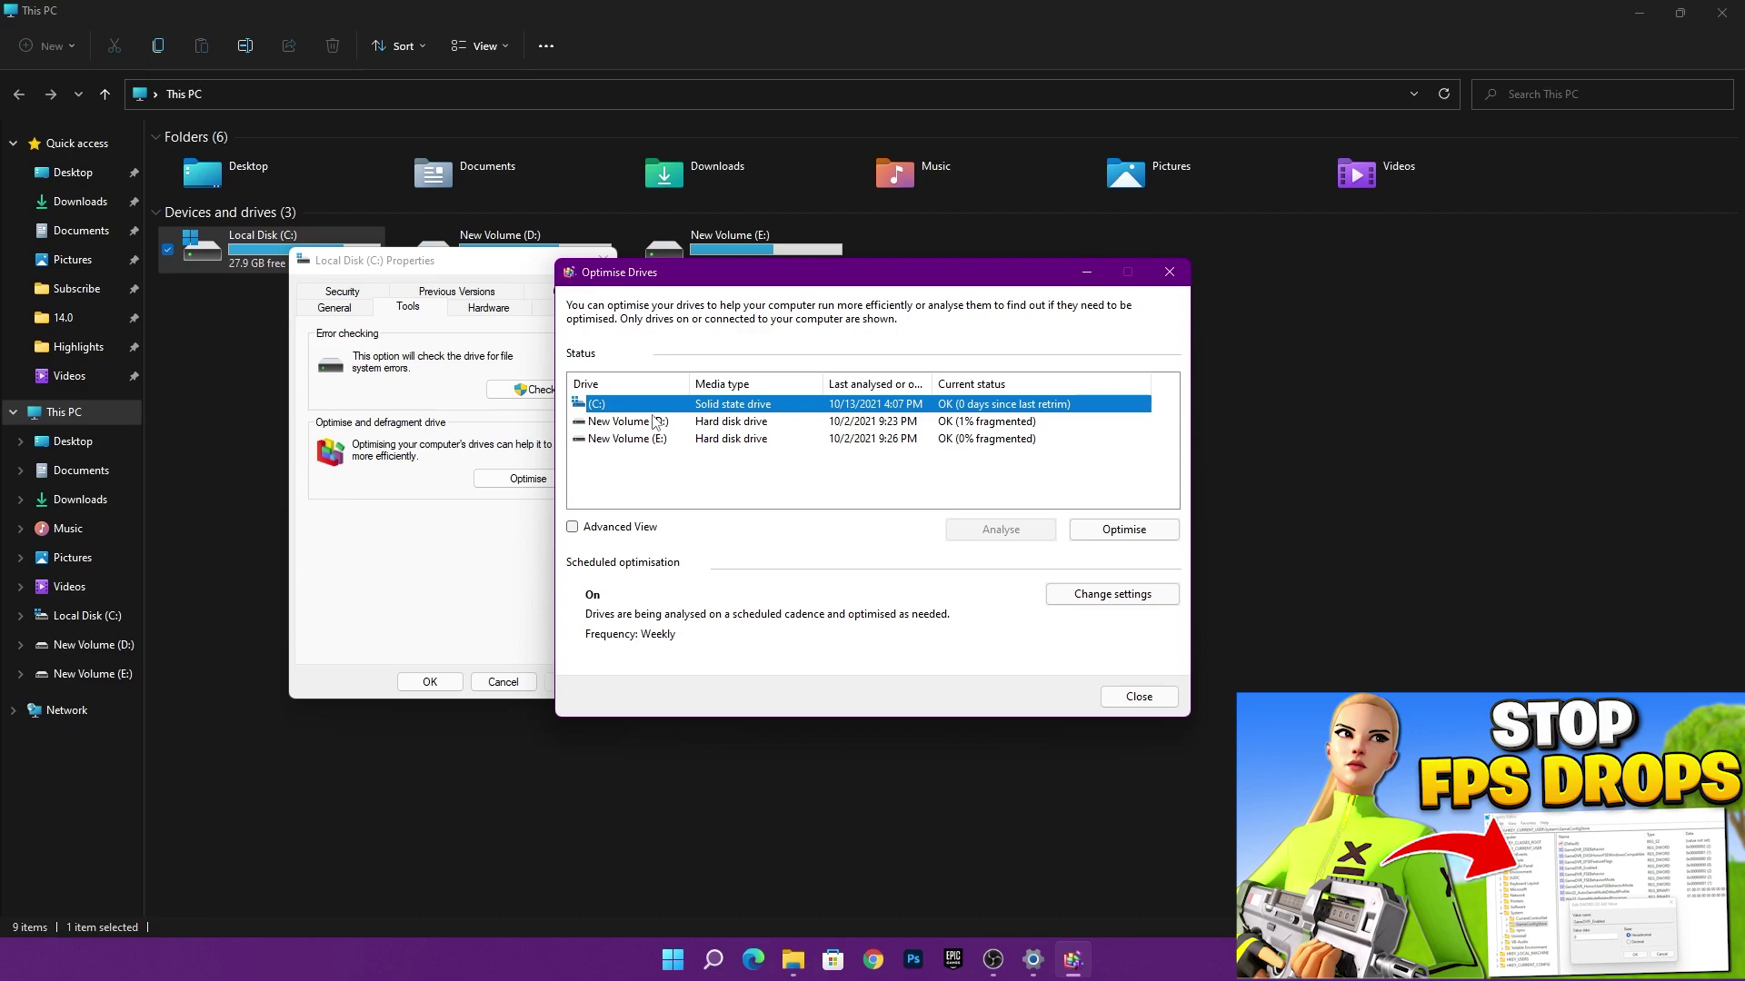
- Start optimising New Volume (D:) and New Volume (E:), minimise Optimise Drives and close the drive properties and This PC
{"action": "left_click", "coordinate": [759, 422]}
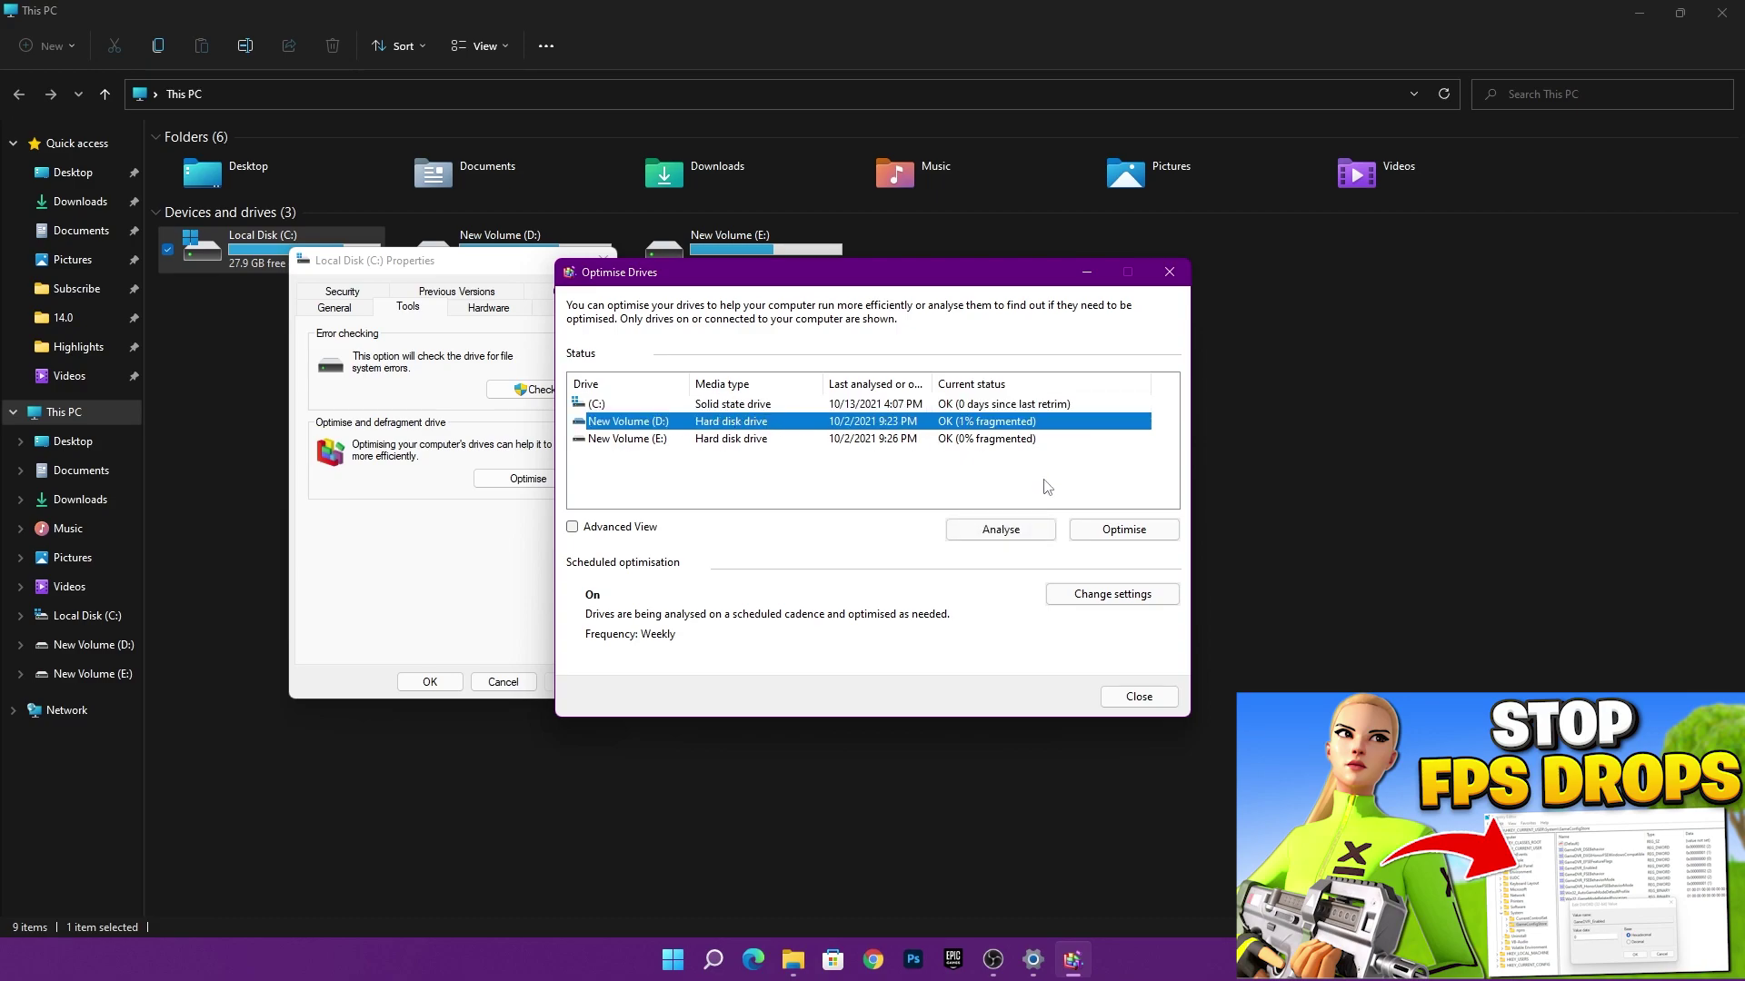
{"action": "left_click", "coordinate": [1124, 529]}
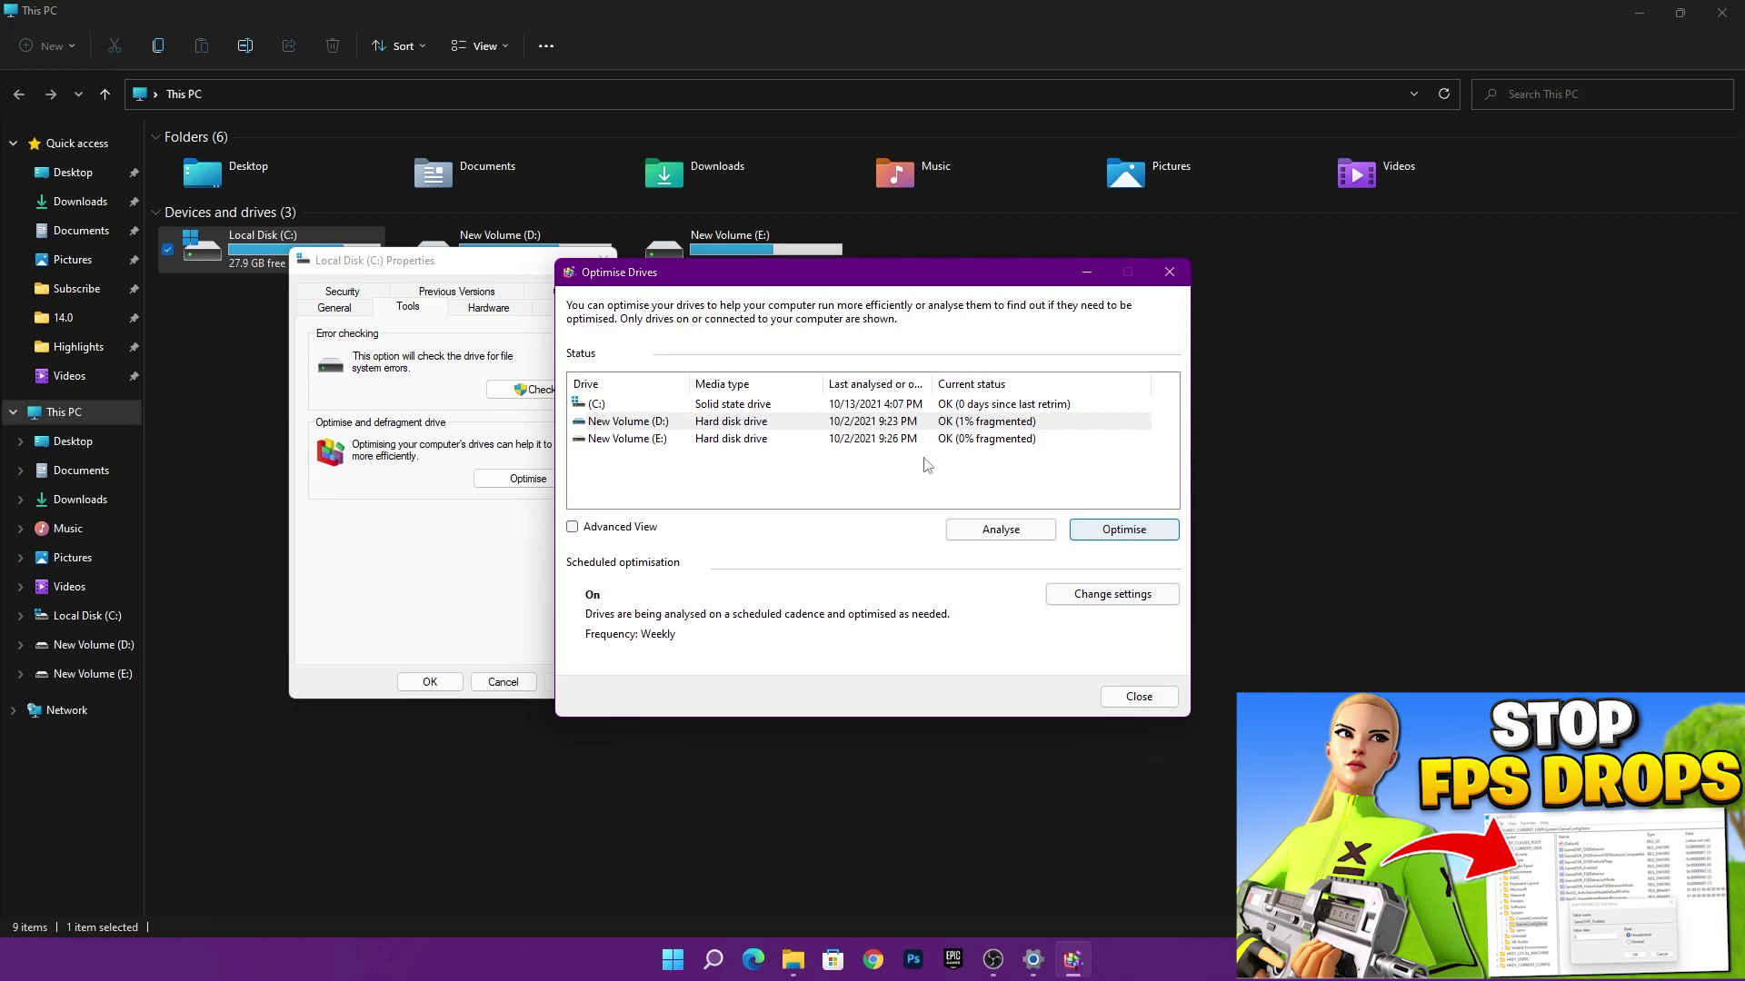
{"action": "left_click", "coordinate": [755, 438]}
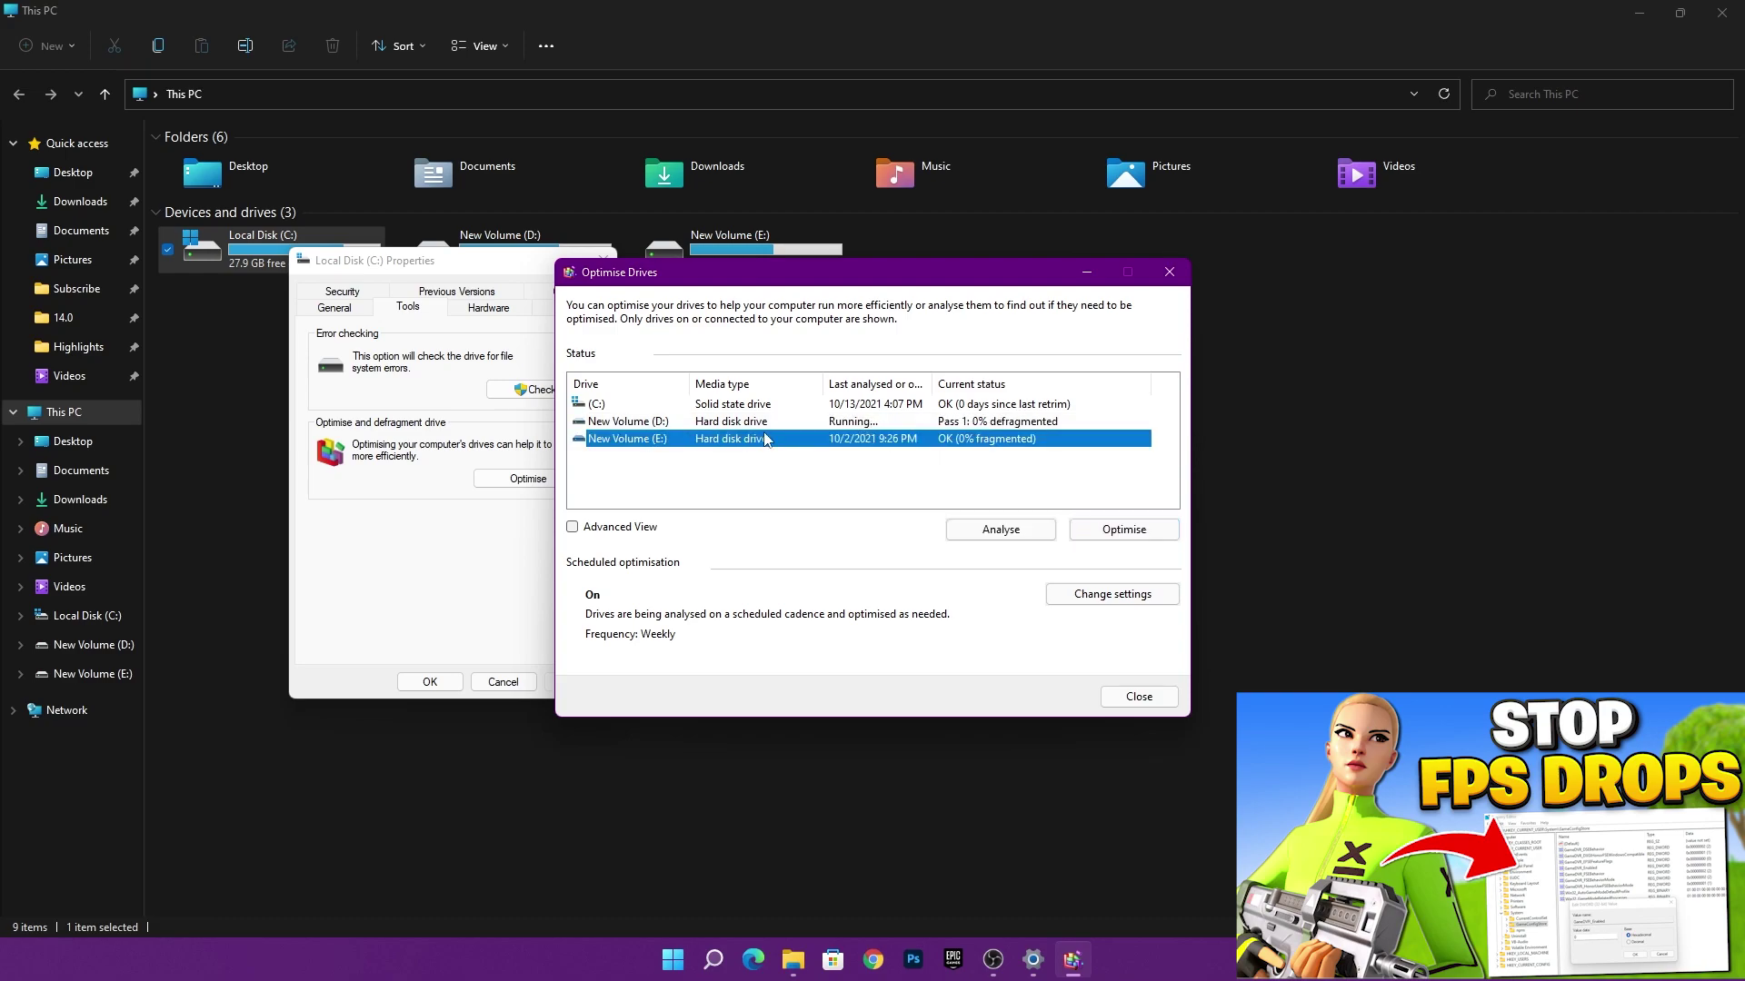
{"action": "left_click", "coordinate": [1090, 536]}
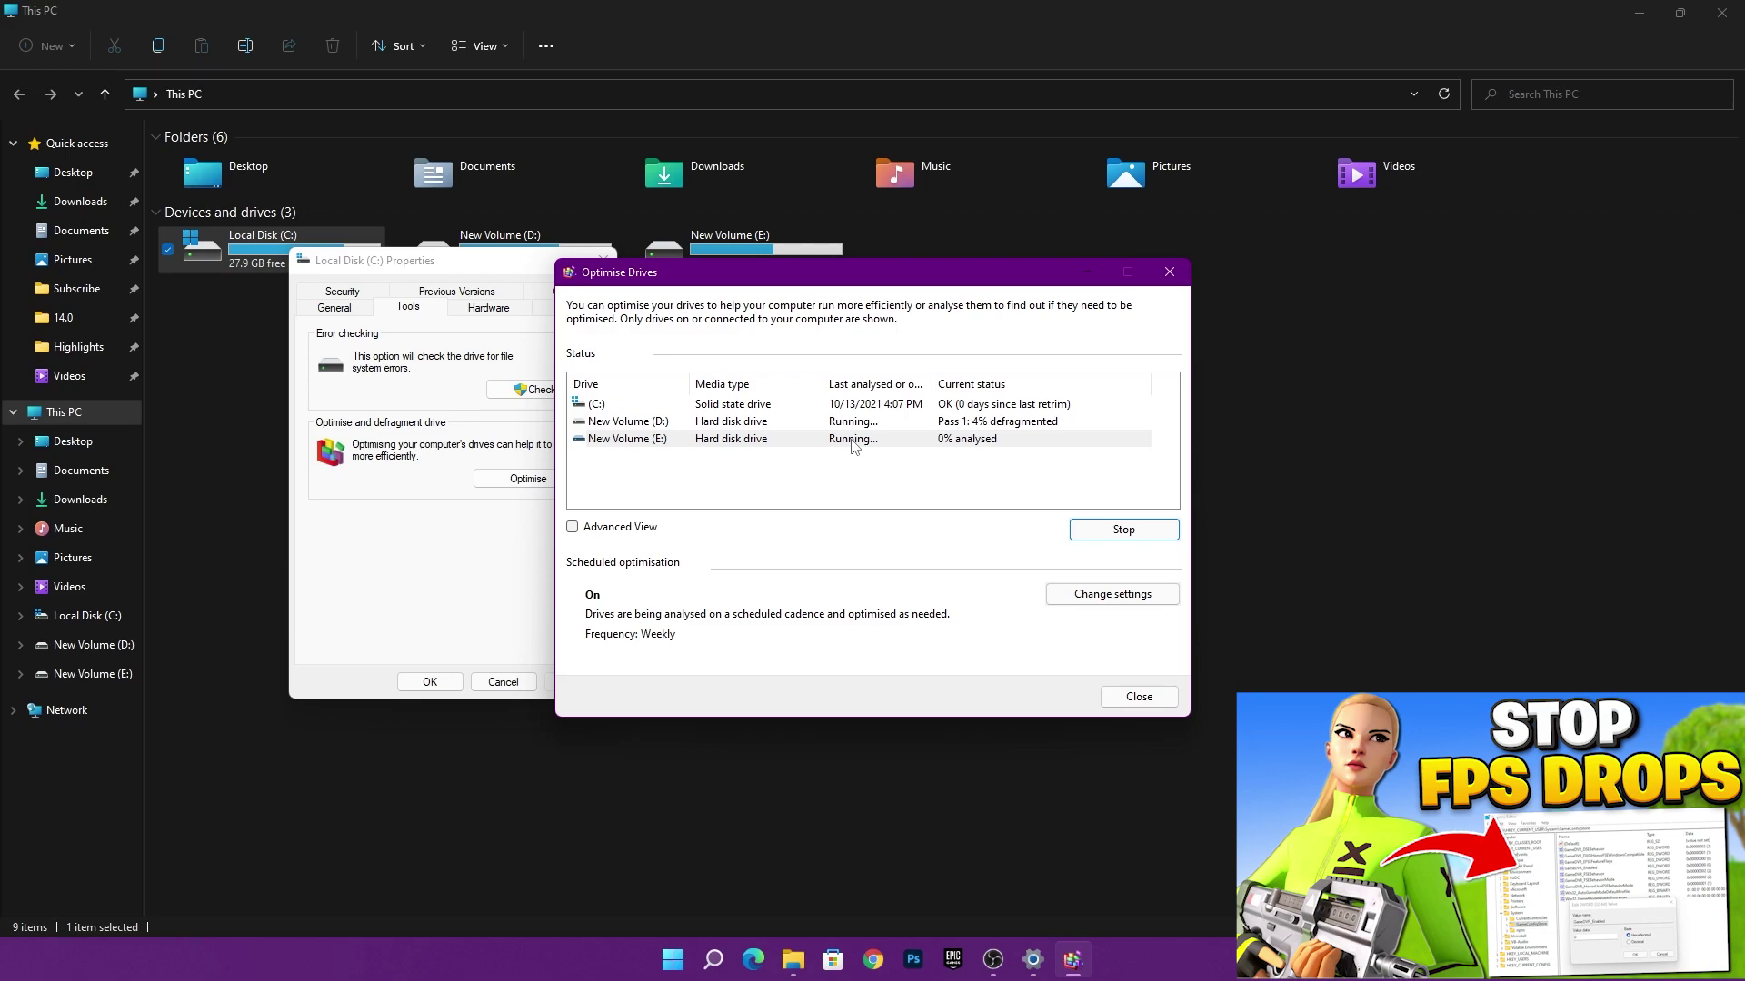
{"action": "left_click", "coordinate": [1090, 271]}
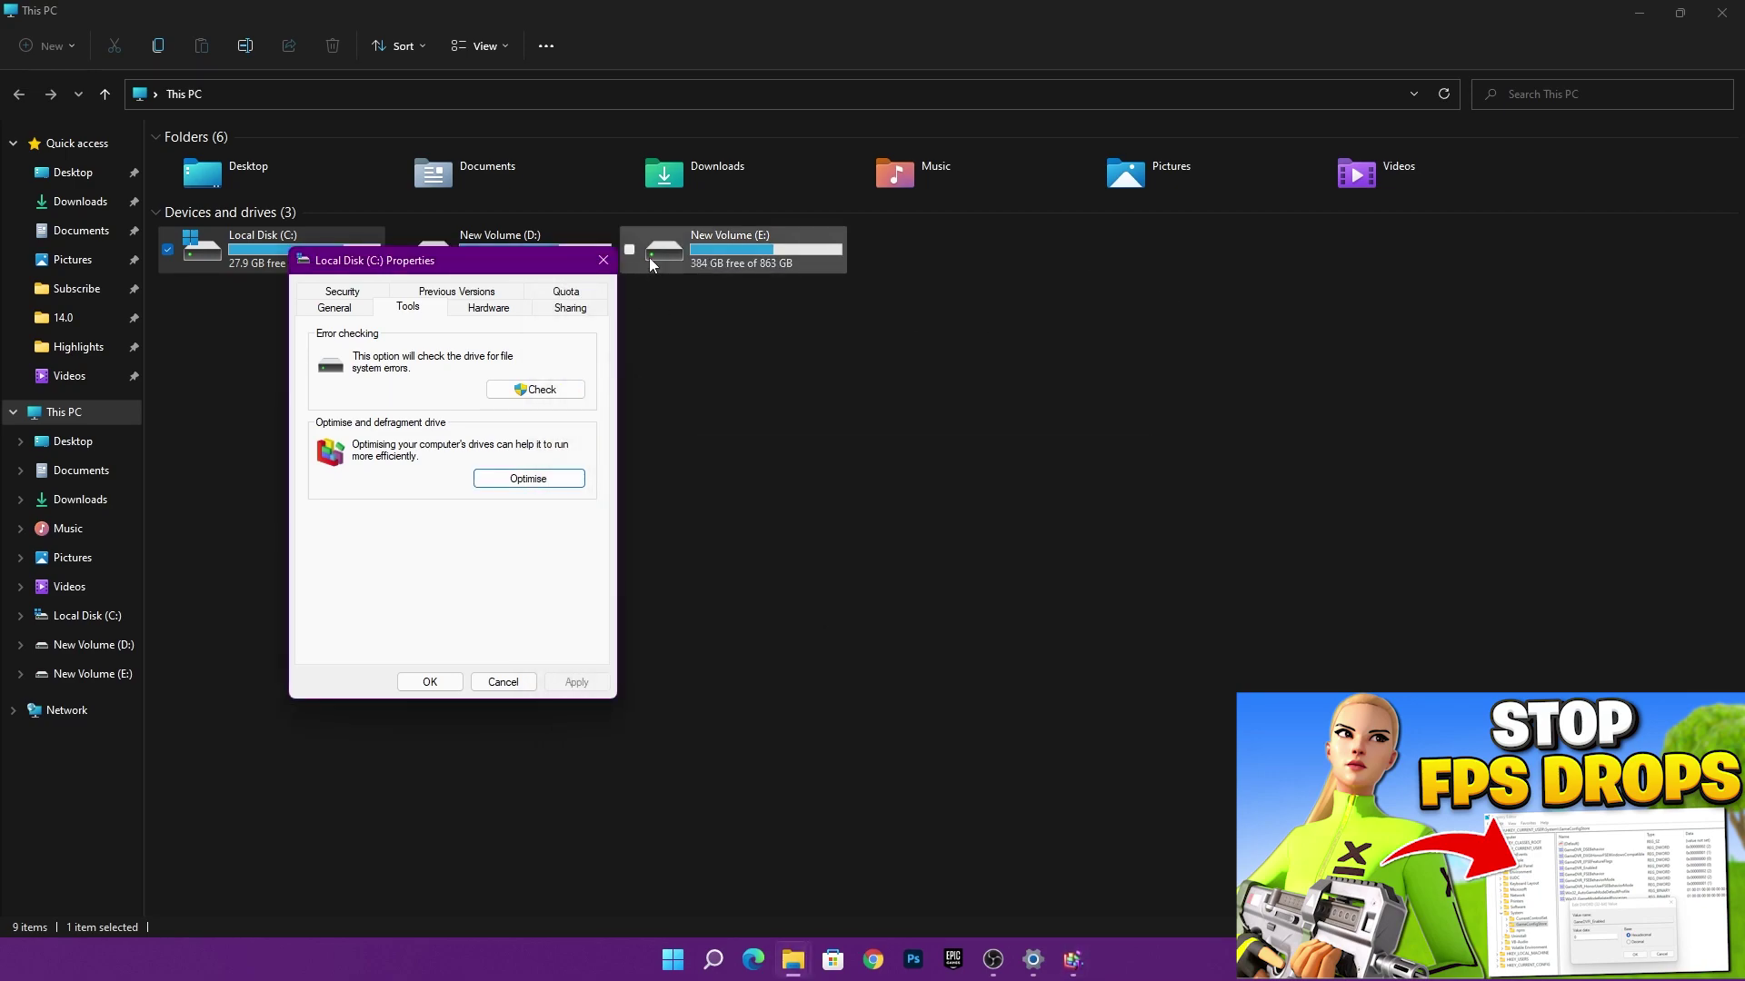
{"action": "left_click", "coordinate": [607, 260]}
{"action": "left_click", "coordinate": [1722, 12]}
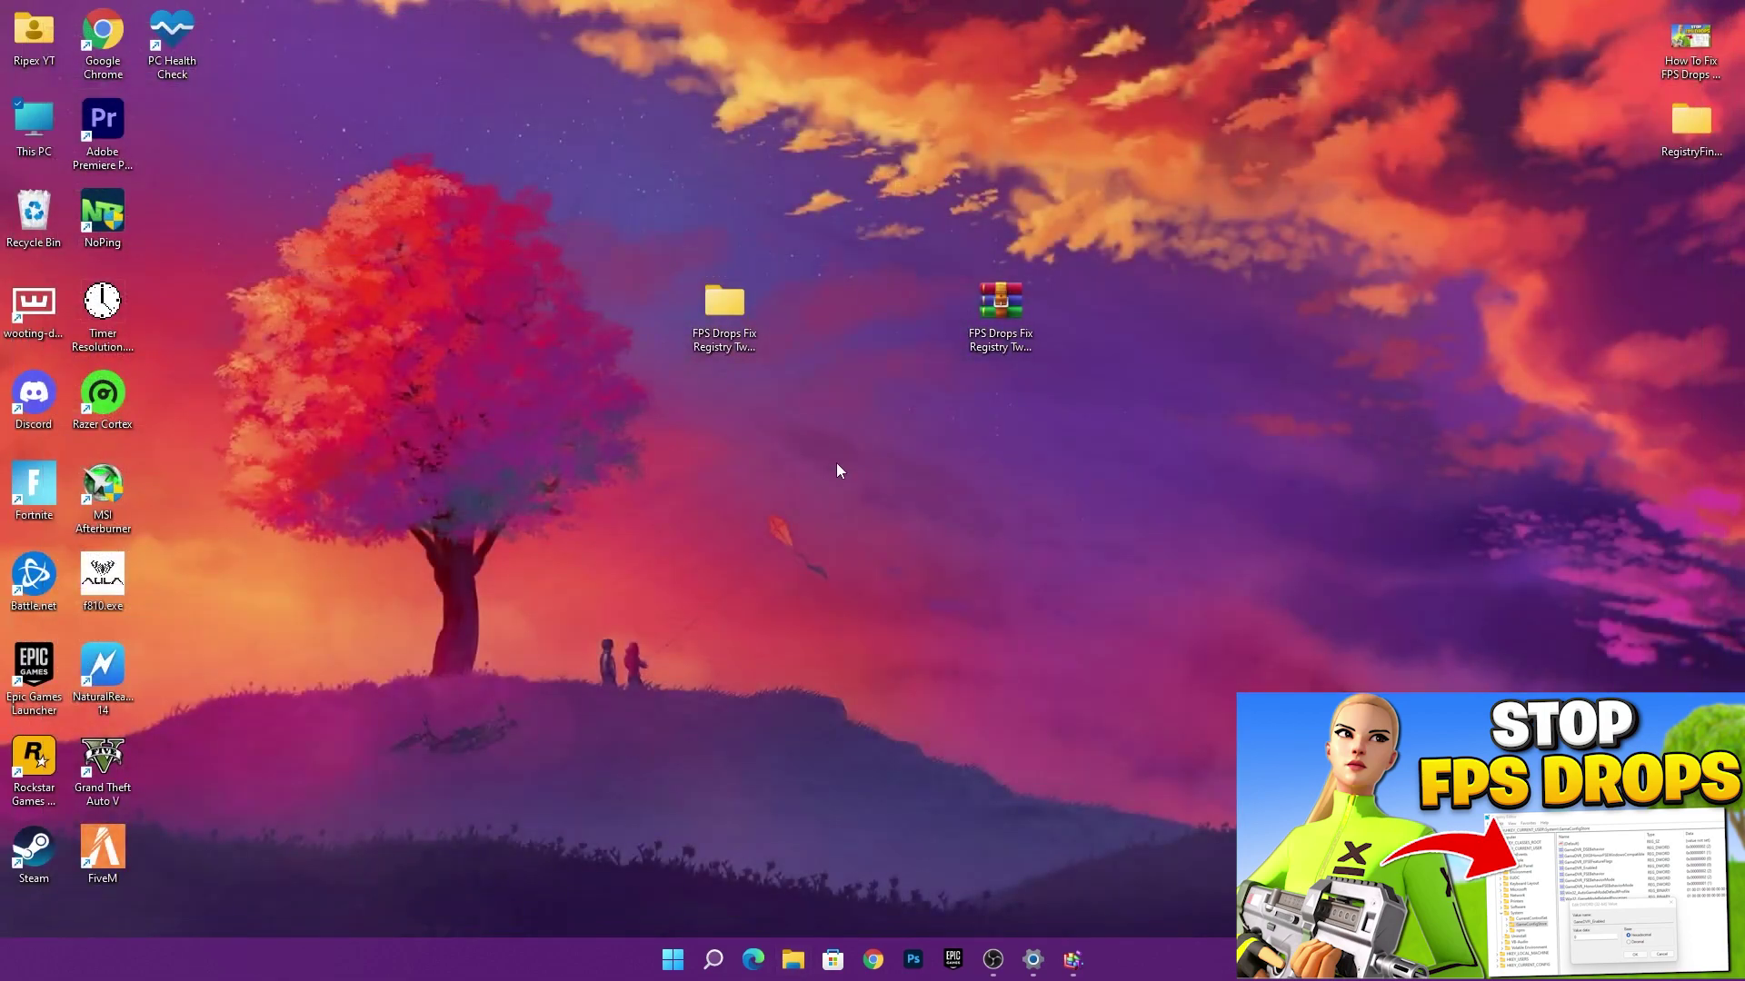